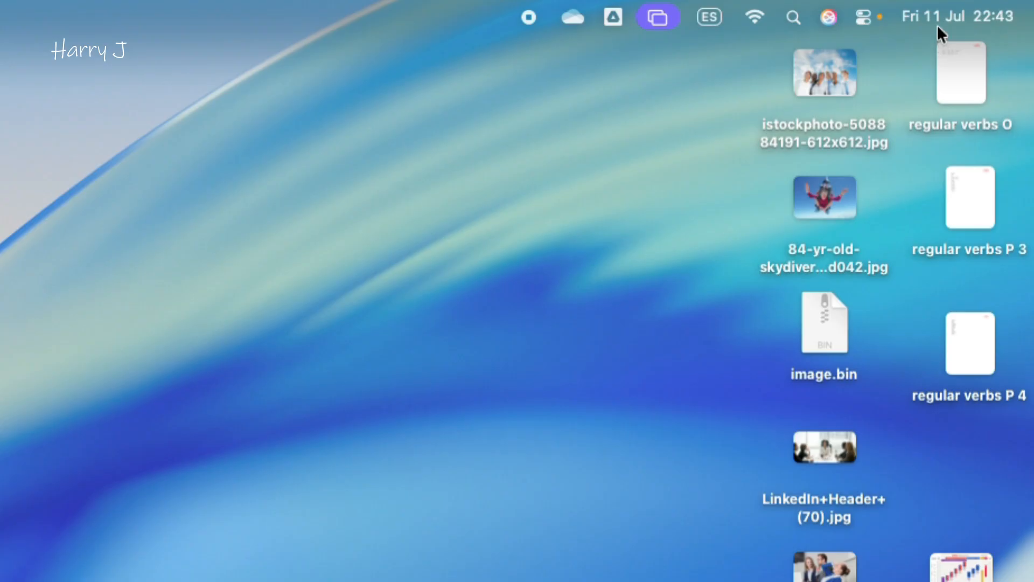
Step: Open Notification Centre and look through the recent notifications
left_click(936, 18)
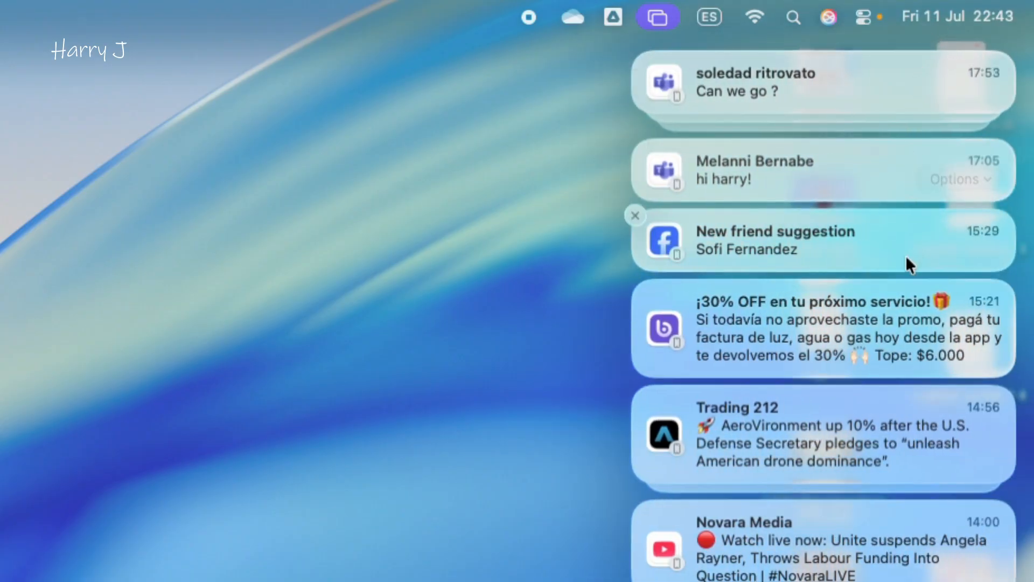
scroll(900, 291, "down", 3)
scroll(887, 334, "up", 3)
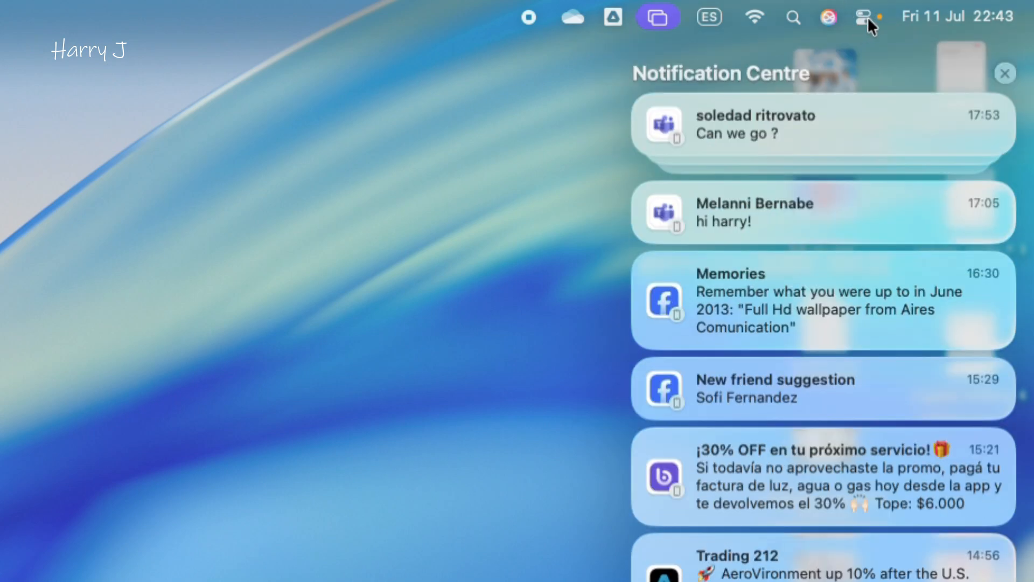
Step: Open Control Centre, view the brightness options for the connected displays, and raise the sound volume slightly
left_click(864, 17)
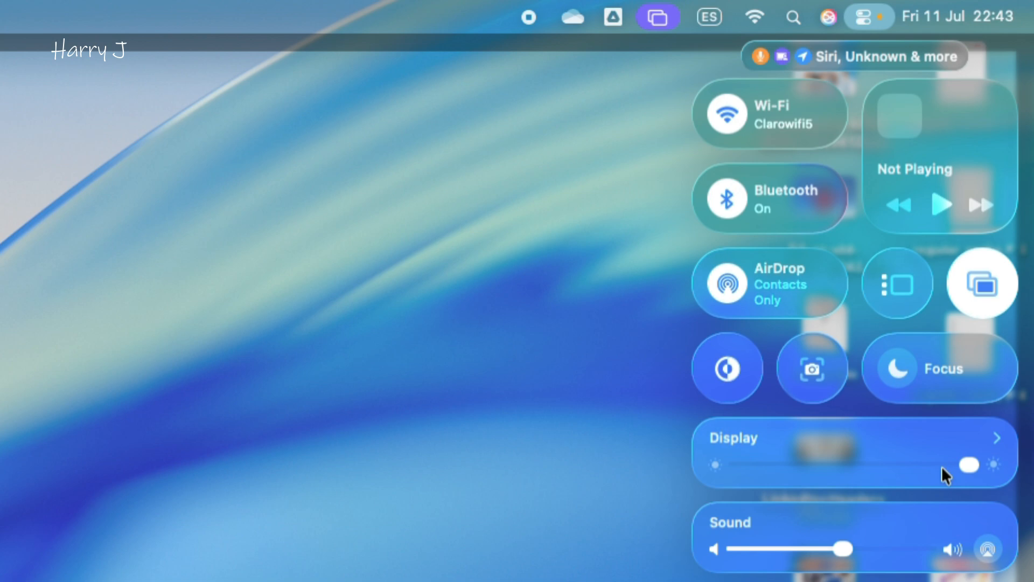
left_click(916, 466)
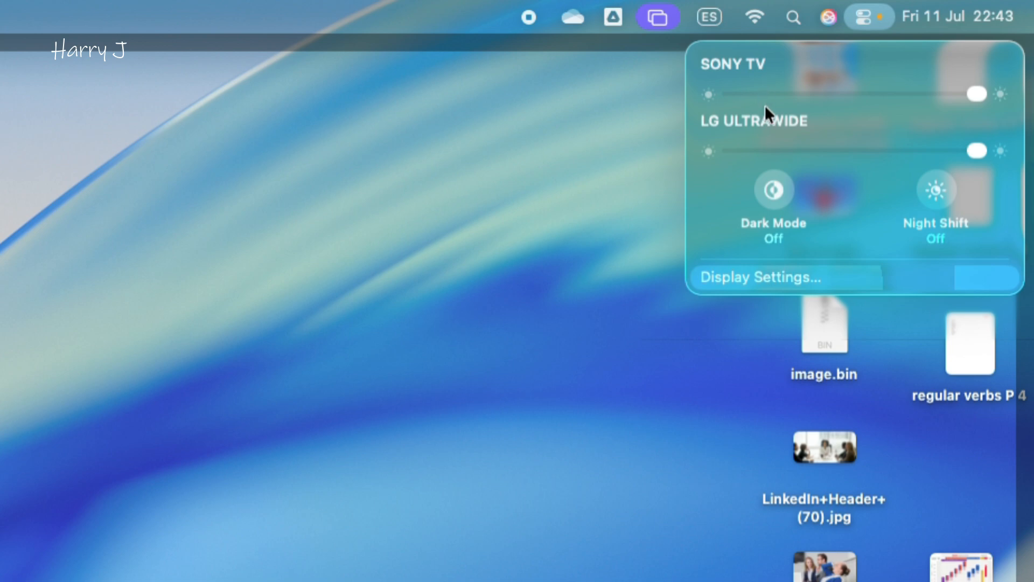
left_click(894, 464)
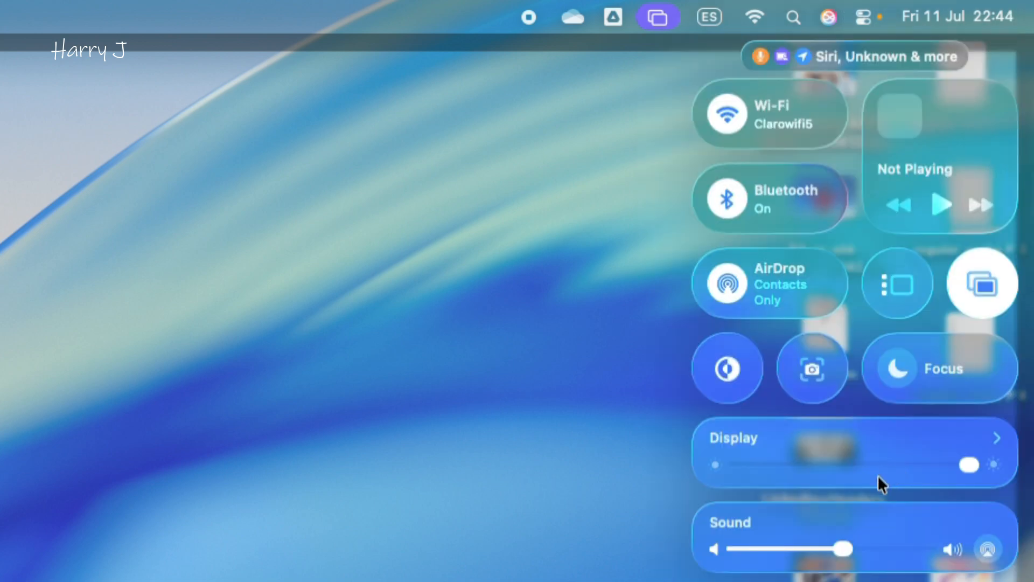
left_click_drag(837, 551, 859, 551)
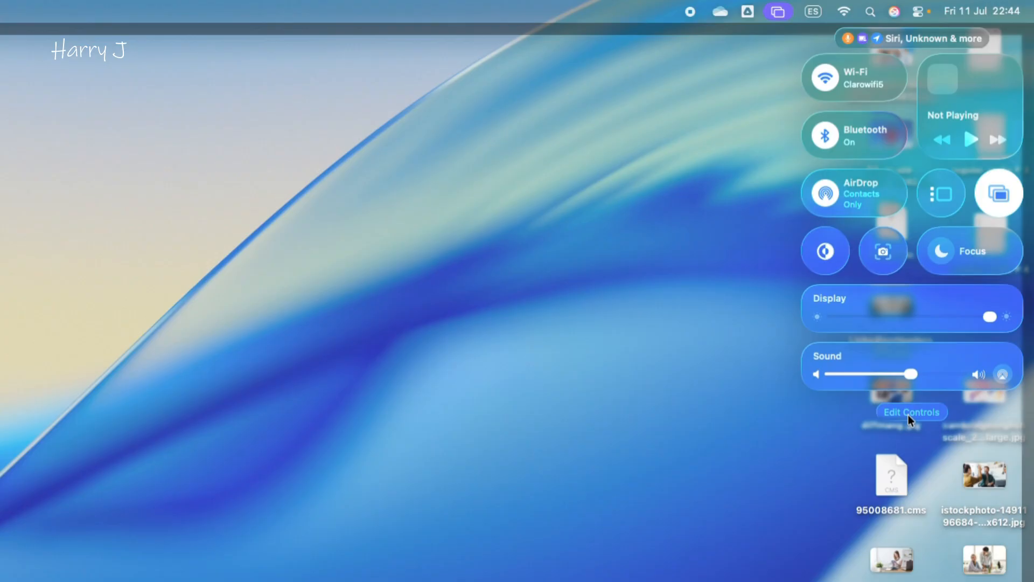
Step: Edit Control Centre by adding the Run Shortcut control below Sound and assigning it the Shazam shortcut
left_click(909, 414)
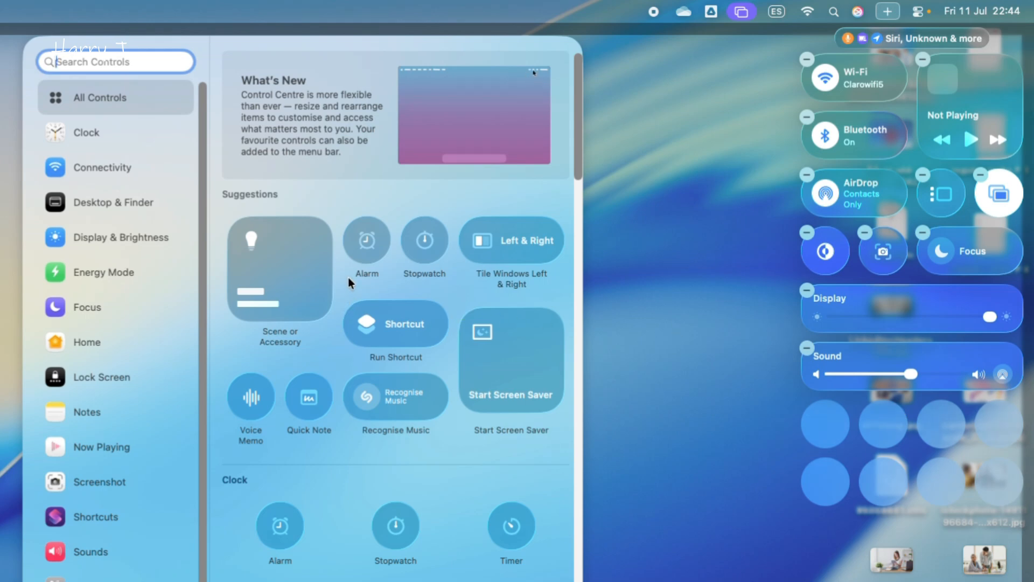
mouse_move(375, 338)
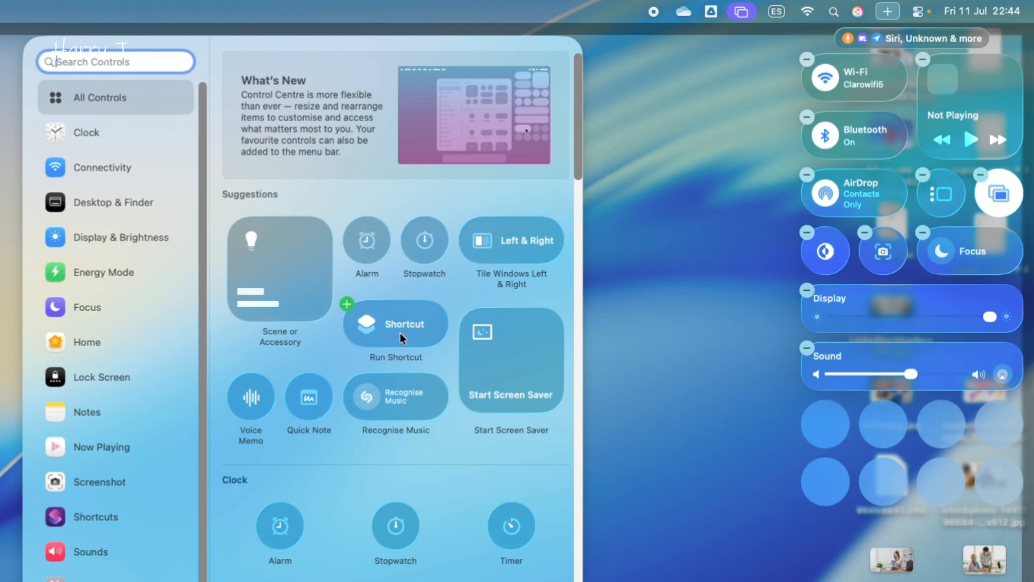
left_click_drag(400, 329, 831, 440)
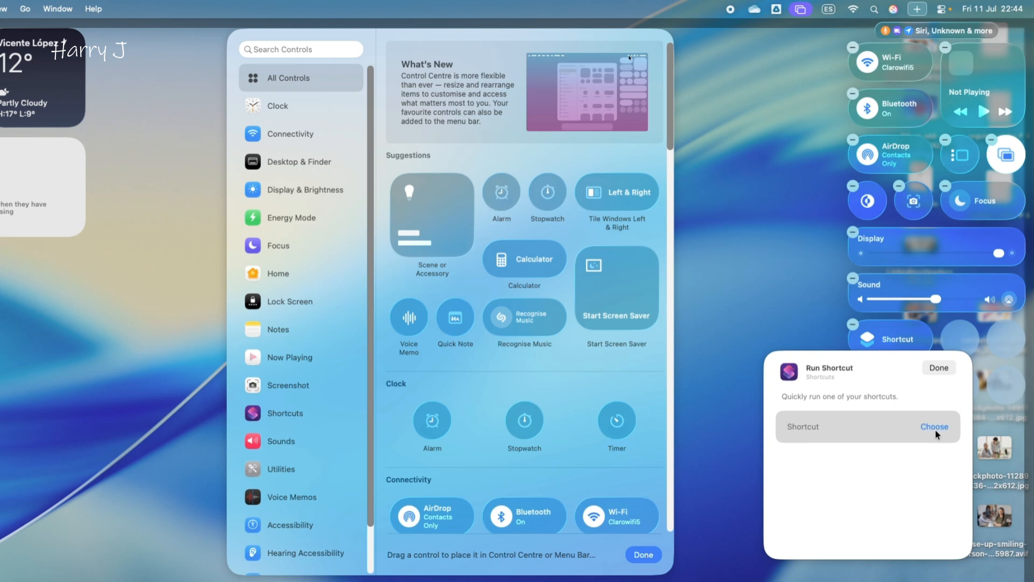
left_click(935, 431)
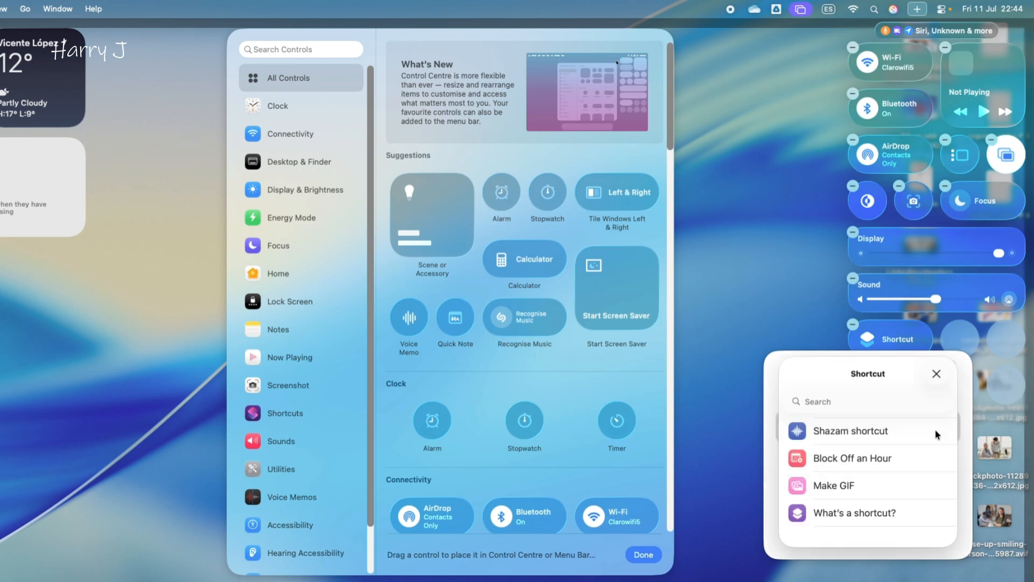
left_click(893, 433)
left_click(940, 370)
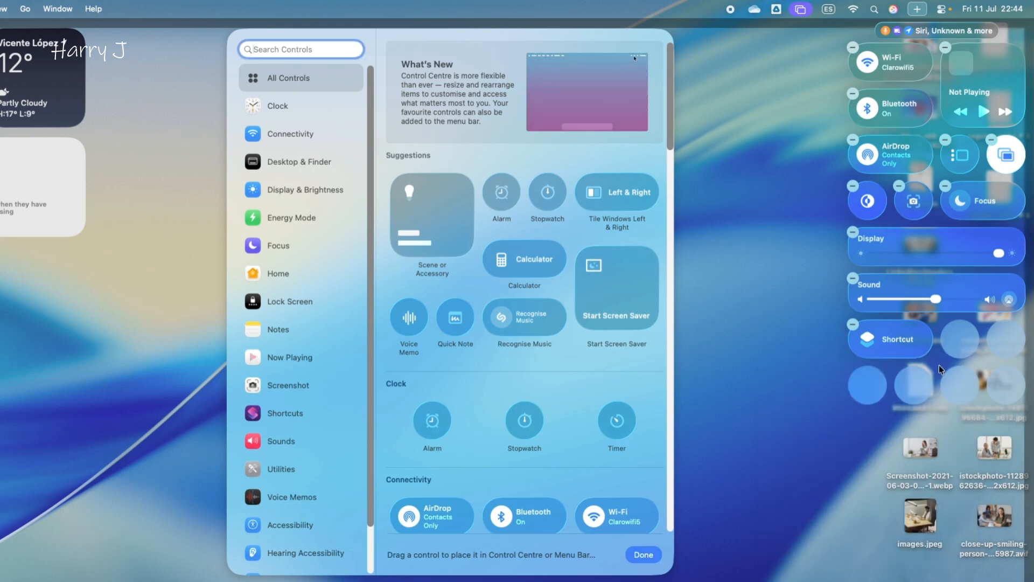
Step: Add the Stopwatch control beside the Shazam shortcut control and finish editing Control Centre
left_click_drag(525, 419, 965, 353)
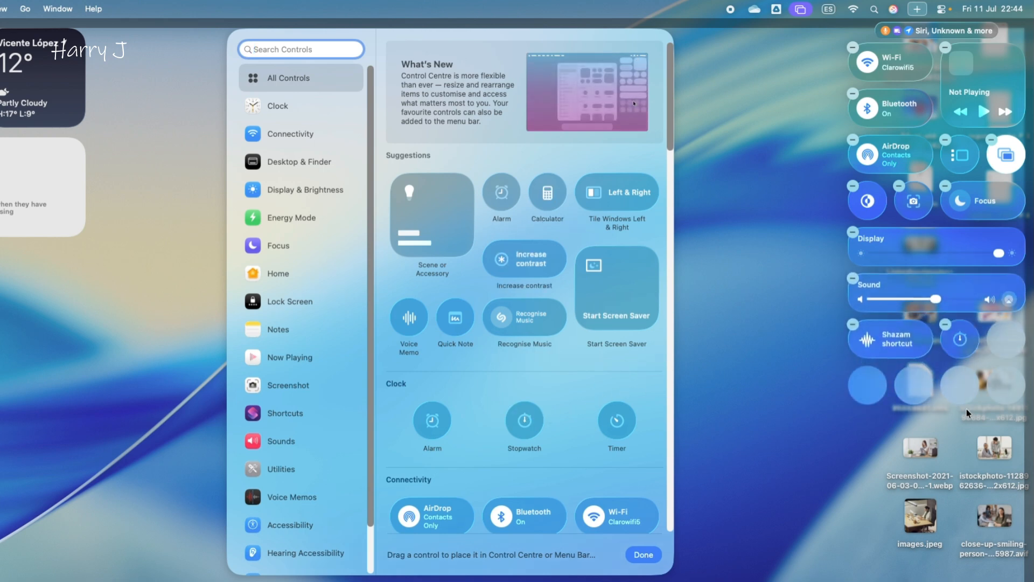
left_click(965, 352)
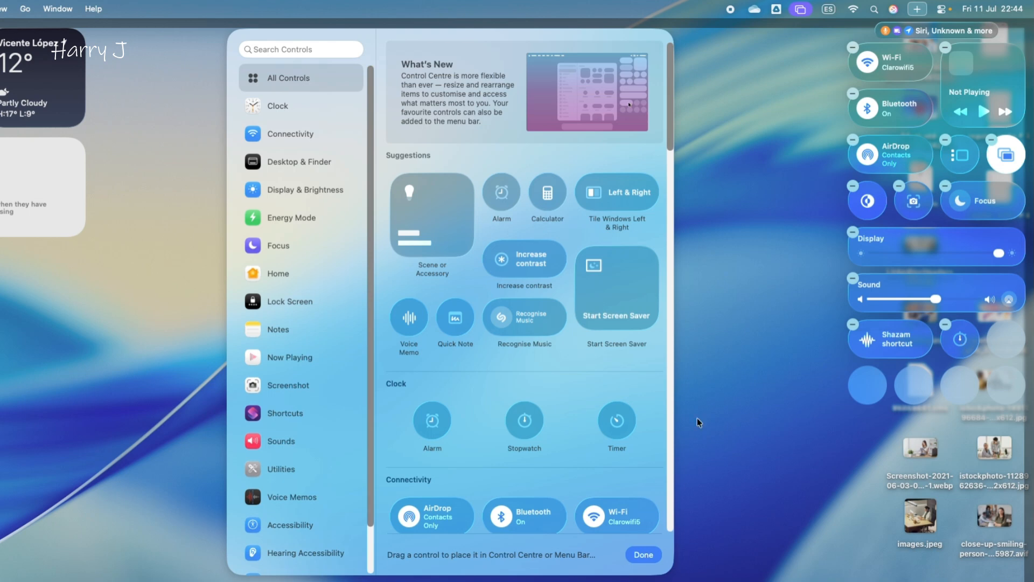
left_click(643, 555)
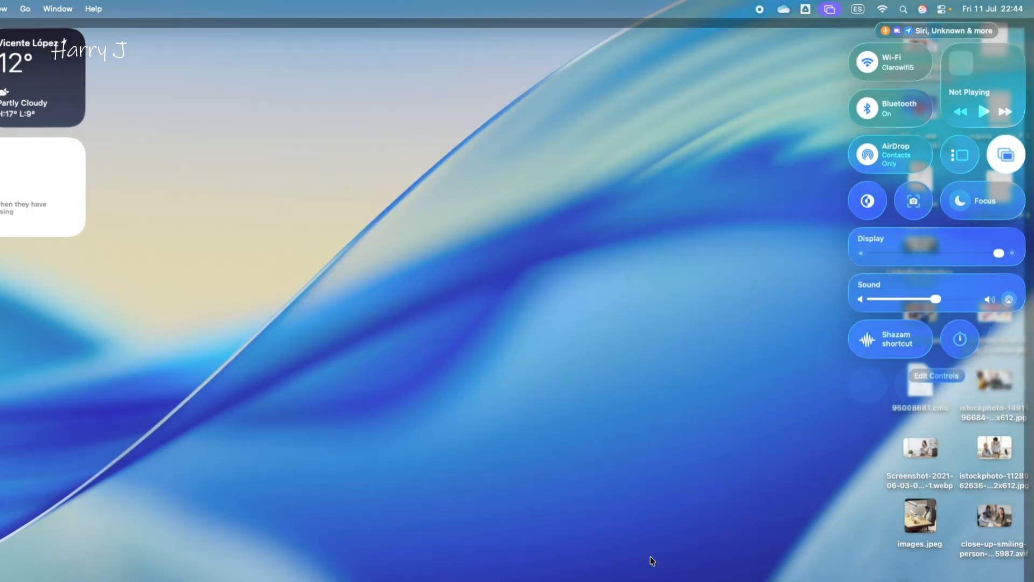
Step: Launch the stopwatch from Control Centre, run it for about one second, and close the Clock window
left_click(952, 346)
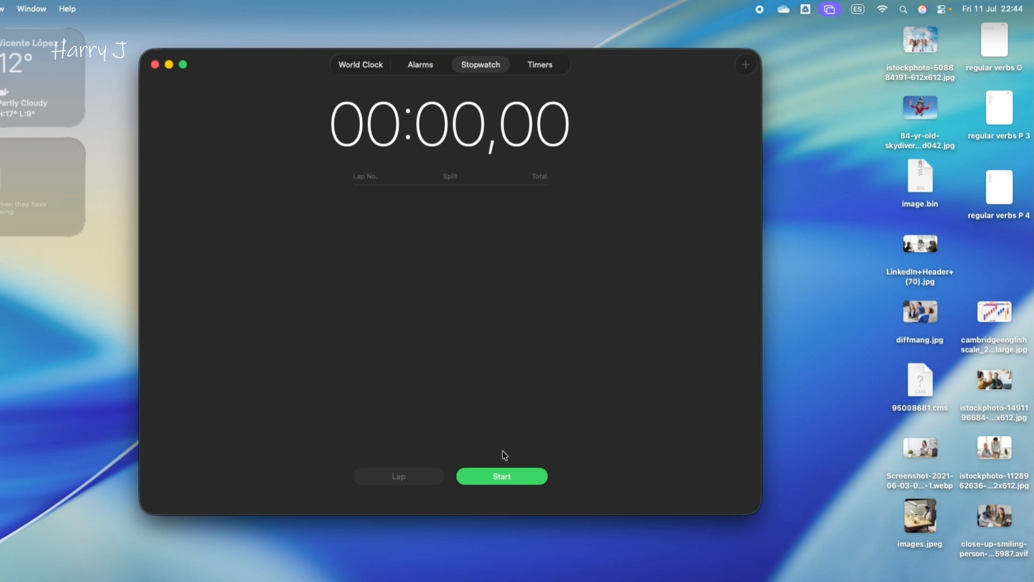
left_click(495, 469)
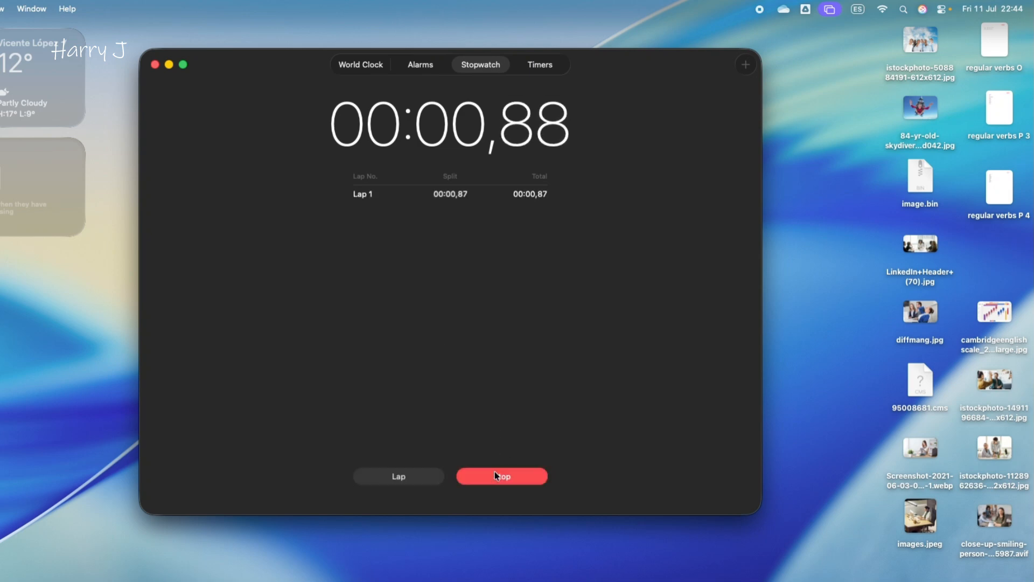
left_click(499, 467)
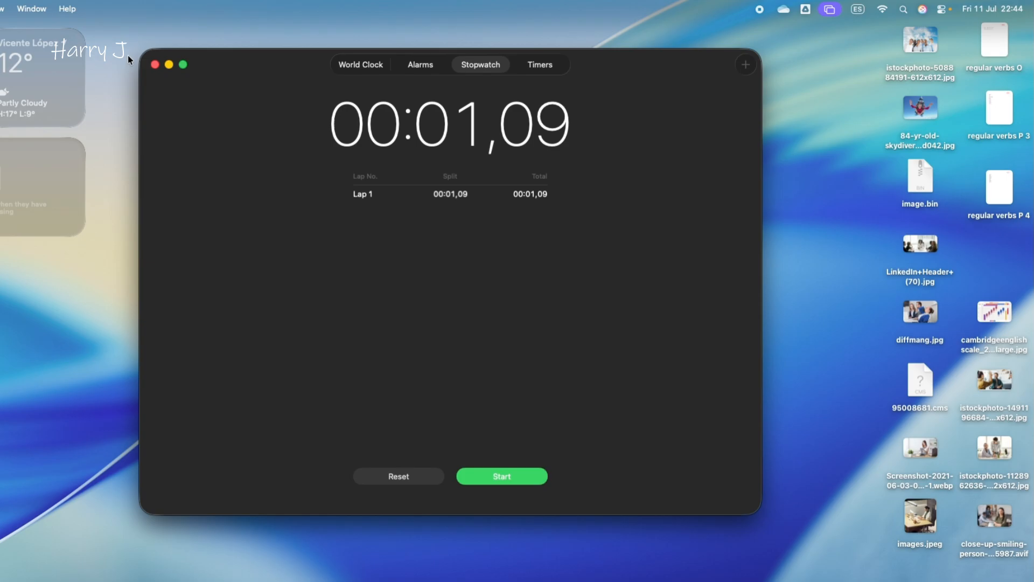
left_click(156, 65)
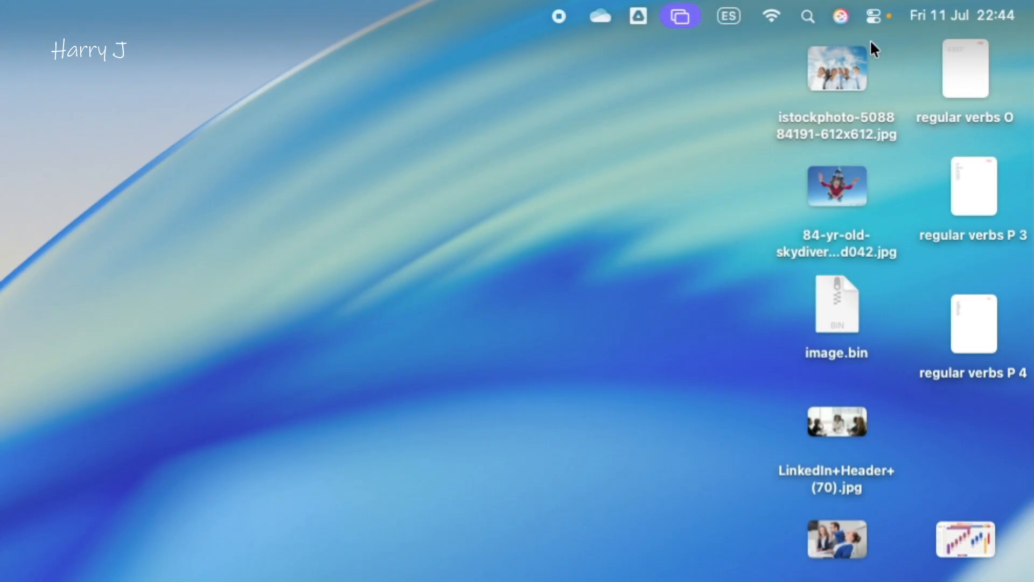
Step: View the customised Control Centre again, close it, and call up Siri
left_click(877, 19)
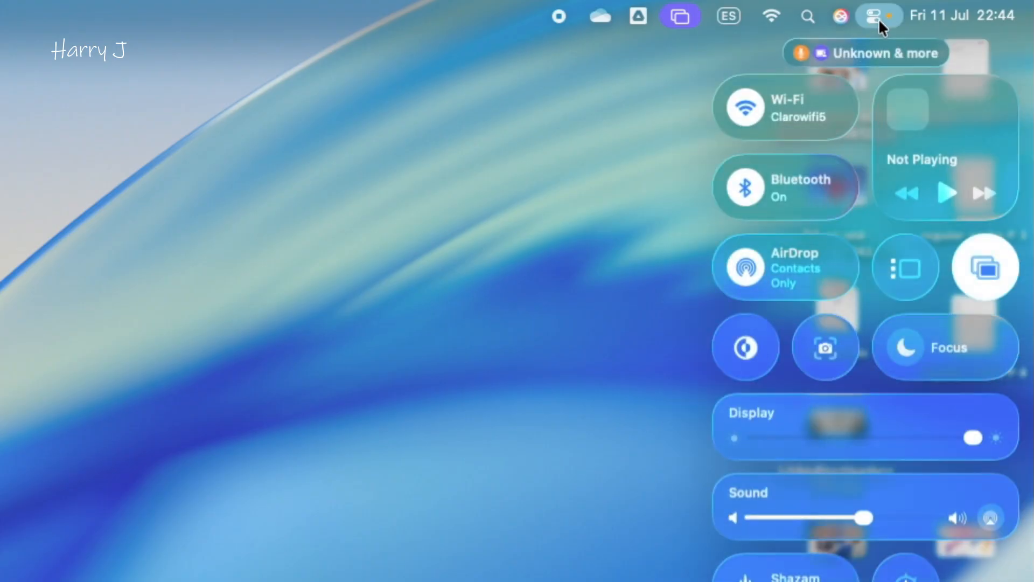
left_click(878, 18)
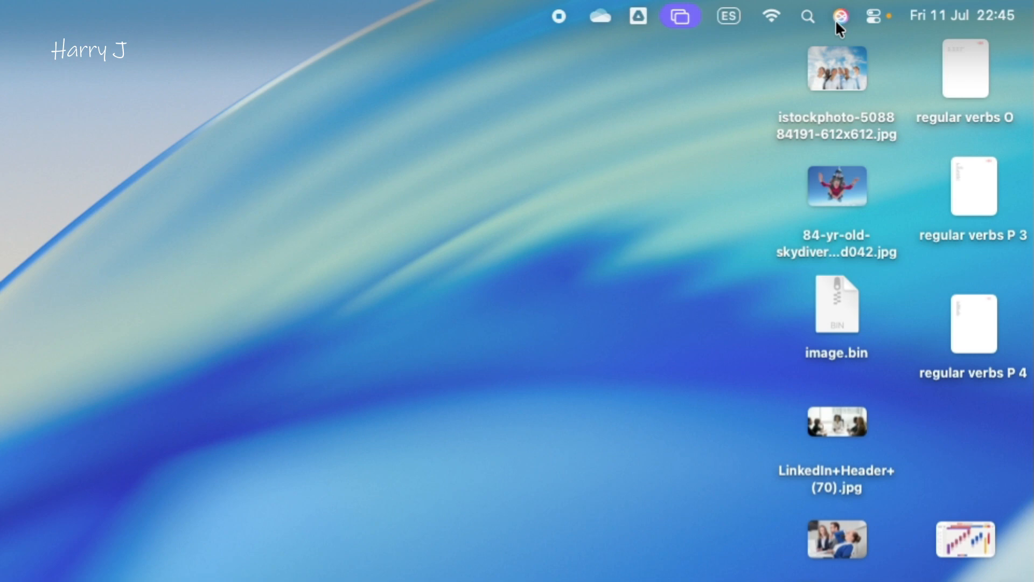
left_click(838, 20)
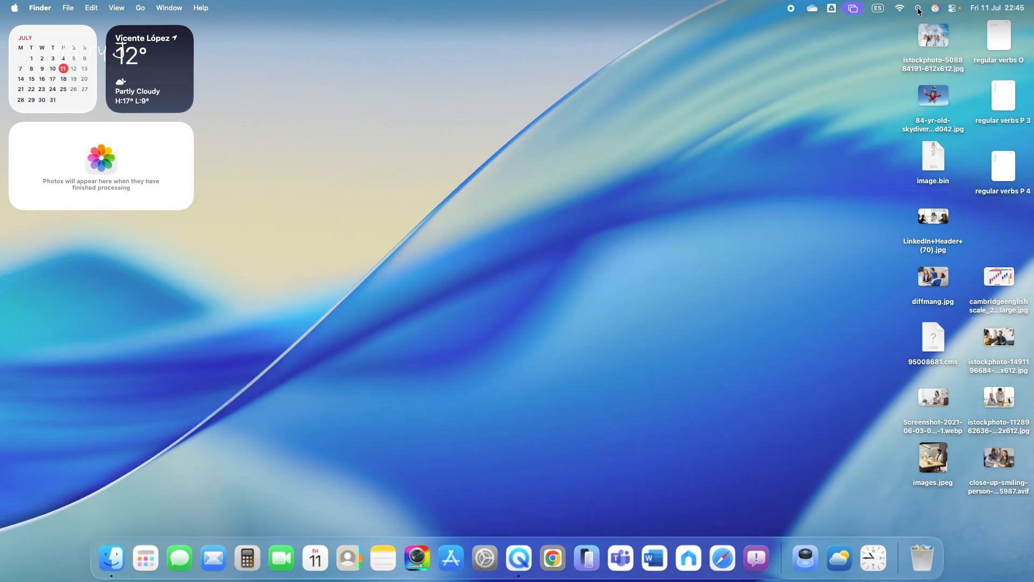
Step: Search Spotlight for "ch" and dismiss the search
left_click(919, 11)
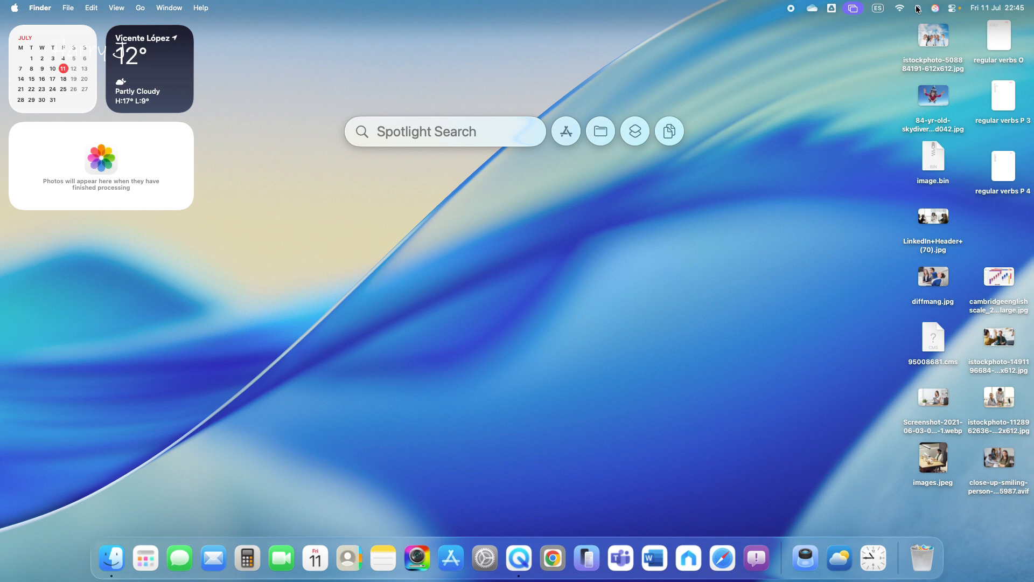
type("ch")
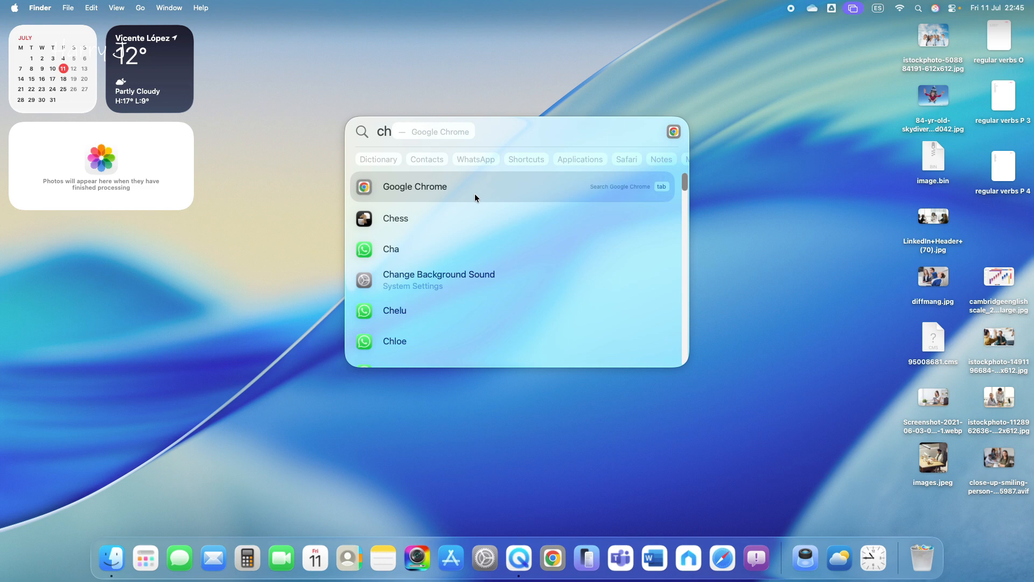
left_click(791, 82)
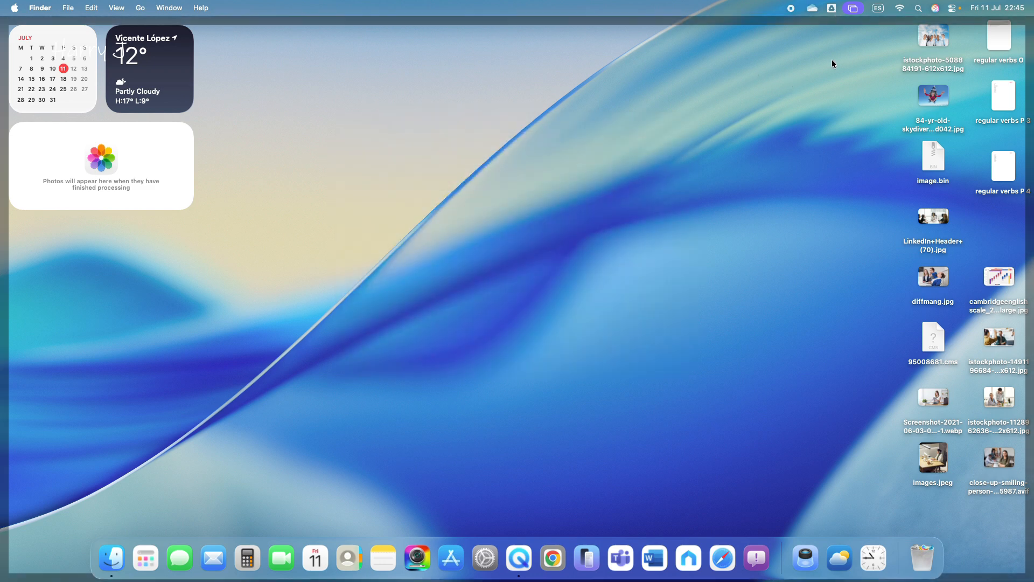
left_click(832, 58)
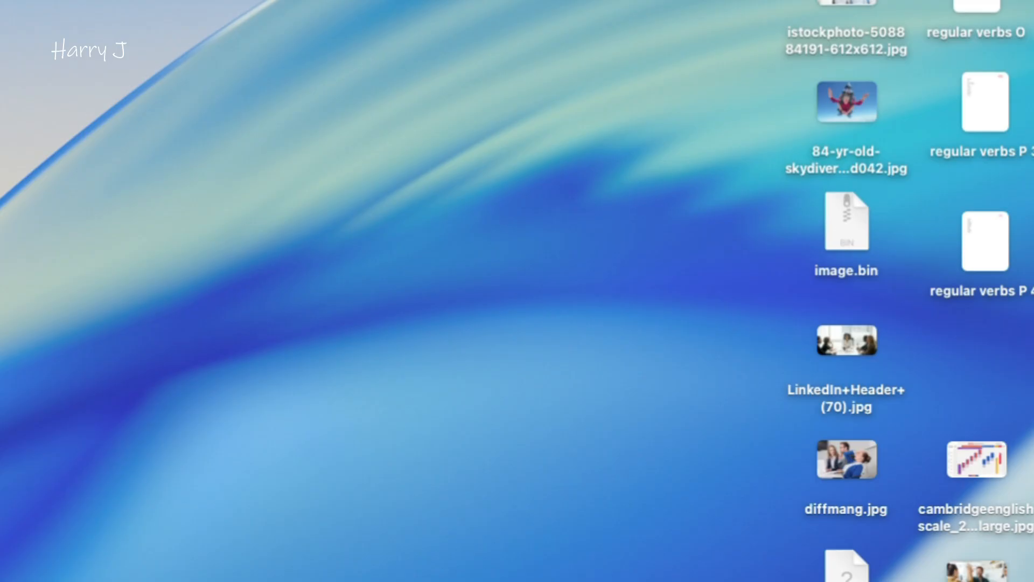
Step: View the OneDrive sync status, open the OneDrive folder in Finder, and close its window
left_click(634, 15)
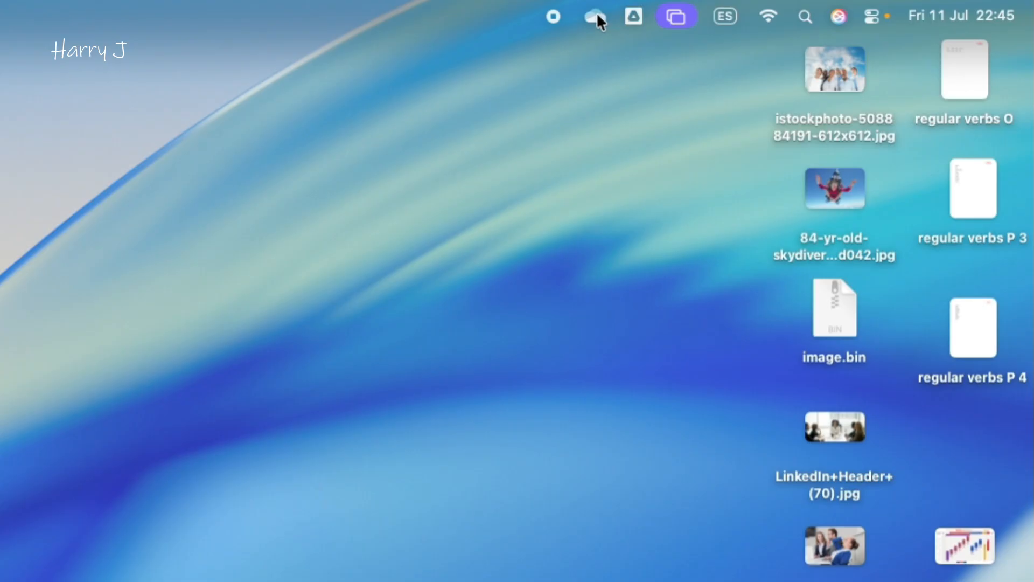
left_click(597, 15)
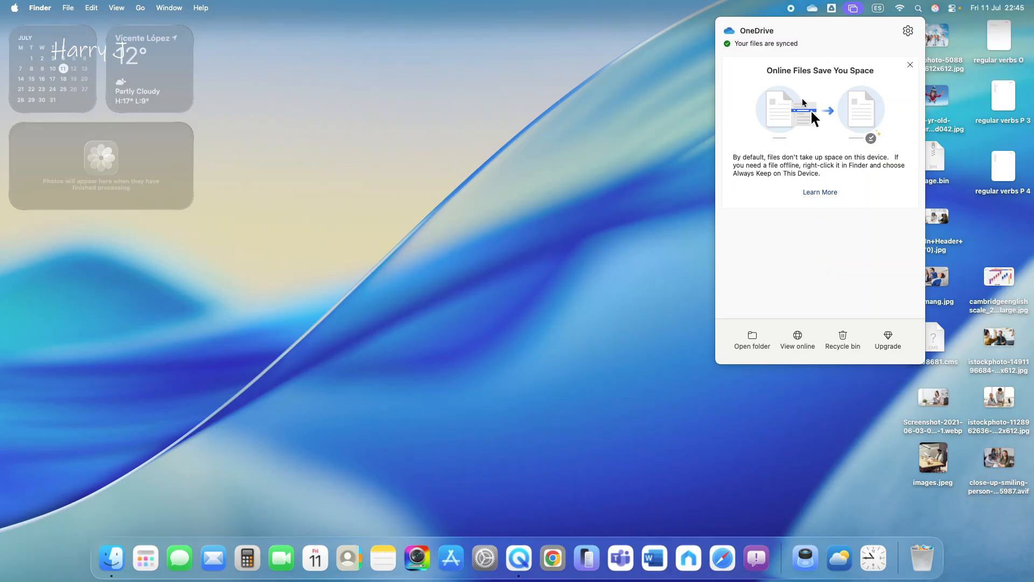
left_click(753, 339)
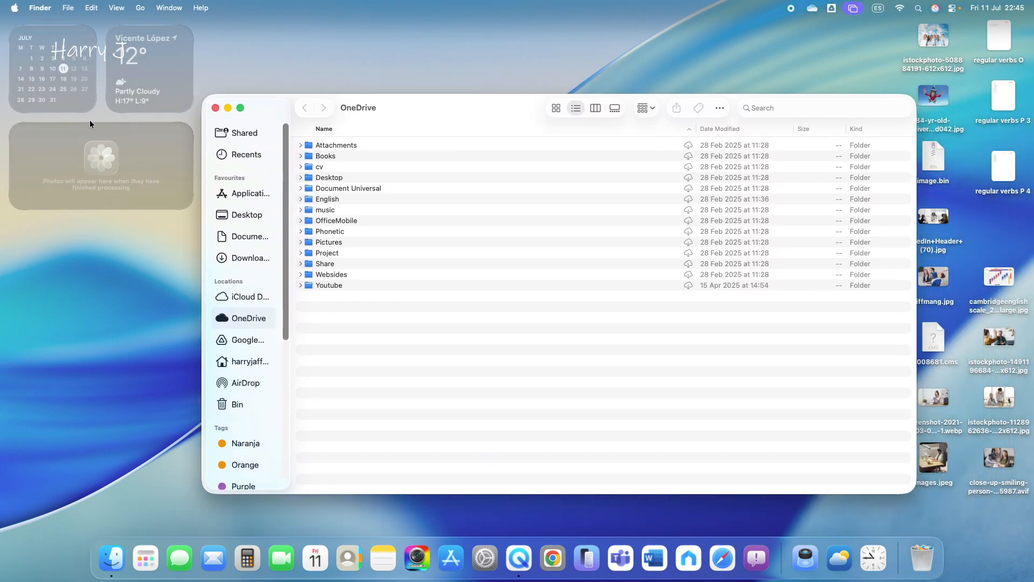
left_click(216, 108)
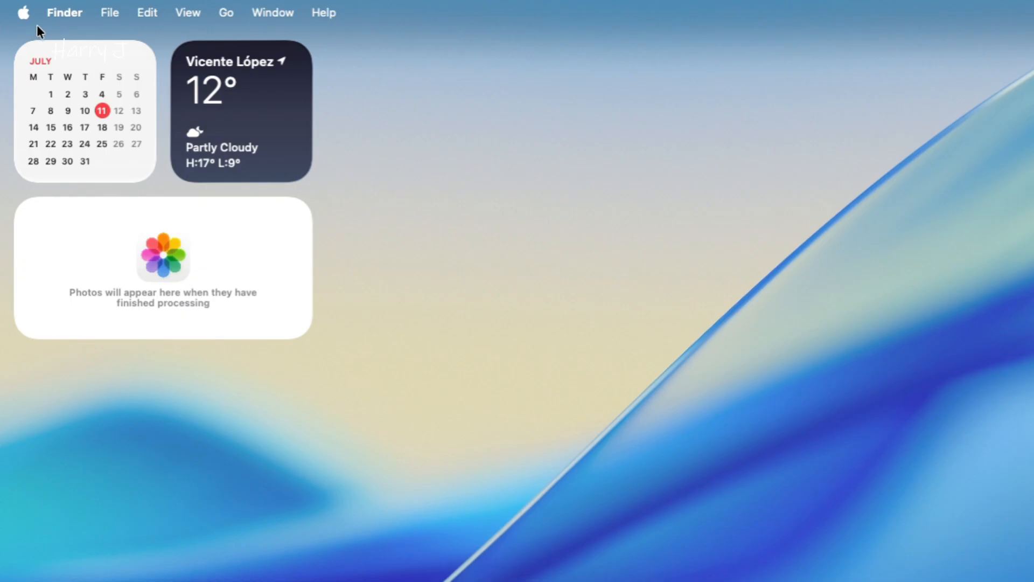
Step: Look through the Finder's application, File and View commands without choosing any
left_click(63, 14)
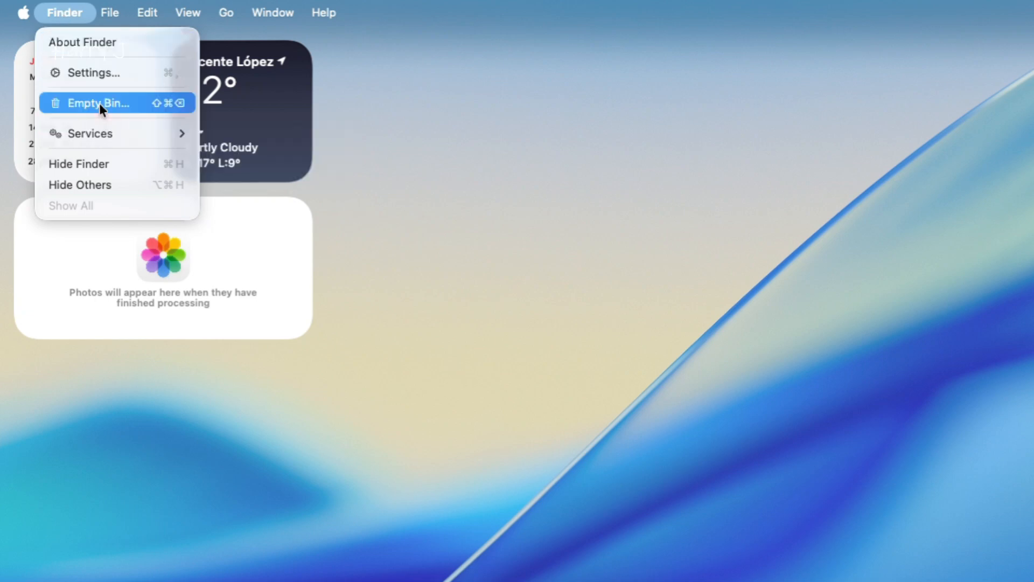
mouse_move(104, 7)
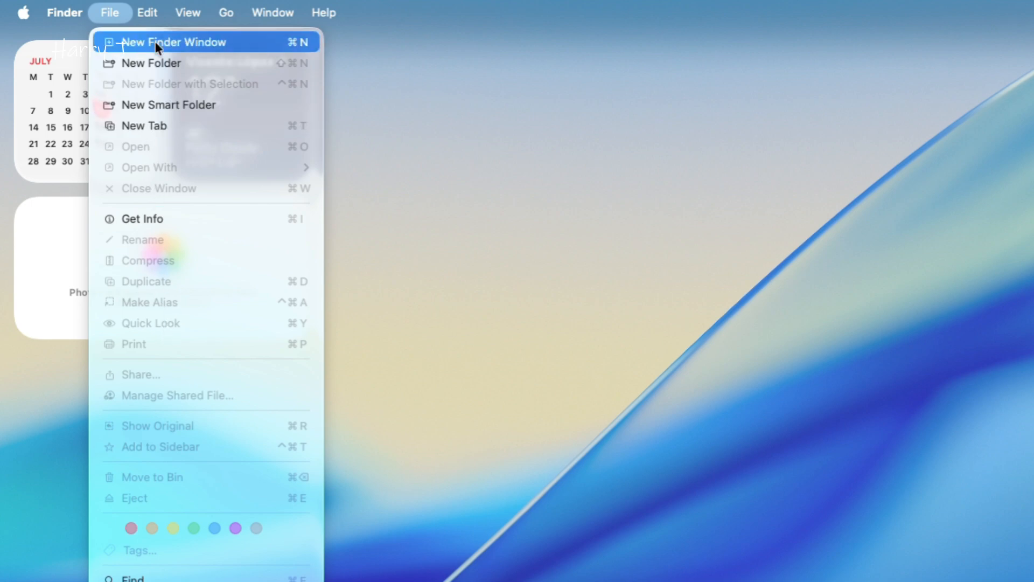
mouse_move(179, 11)
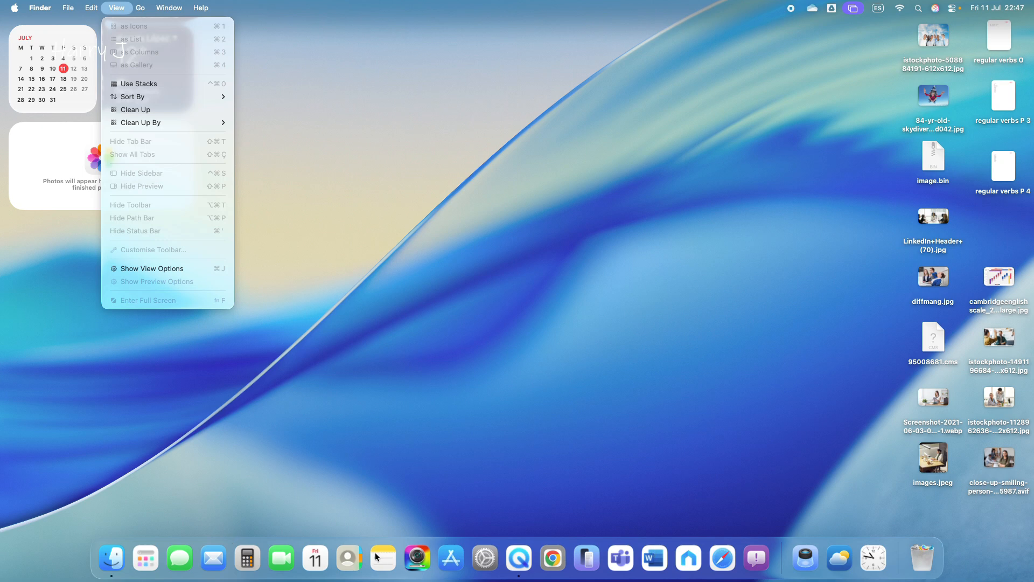
Step: Open Safari, look through its File, Edit, View, History, Bookmarks and Window commands without choosing any, and close its window
left_click(720, 565)
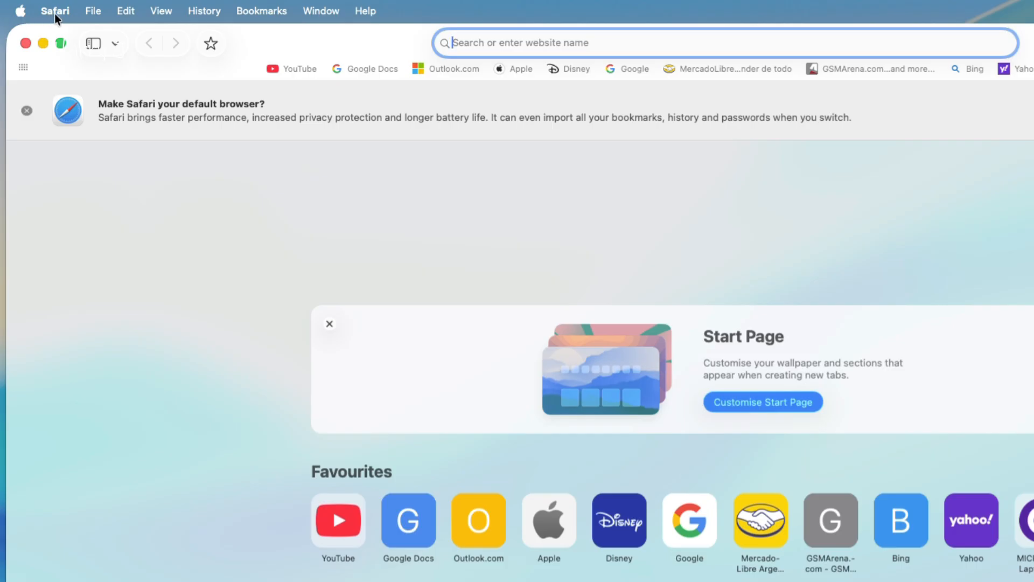
left_click(54, 11)
mouse_move(95, 12)
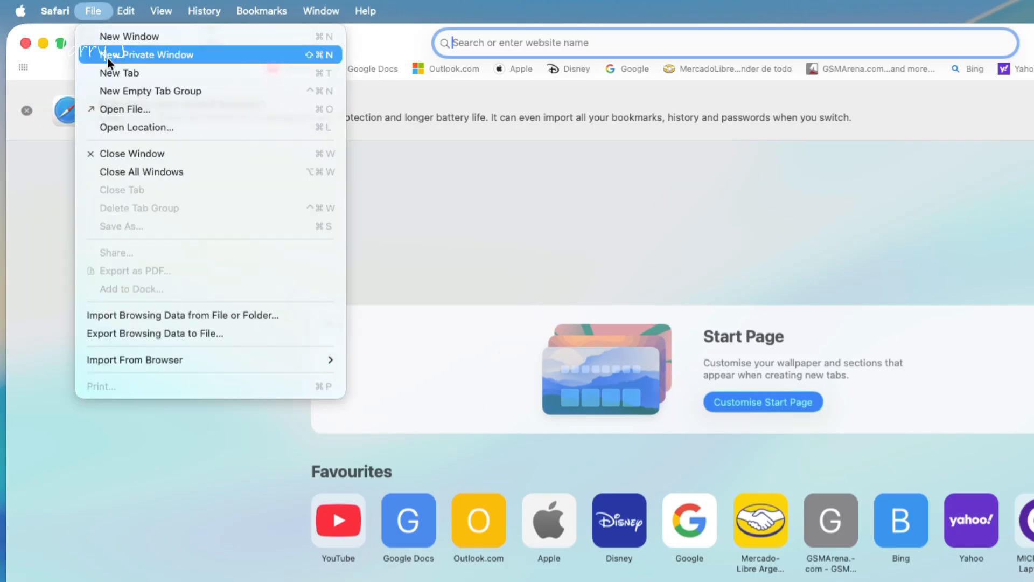
mouse_move(129, 17)
mouse_move(180, 16)
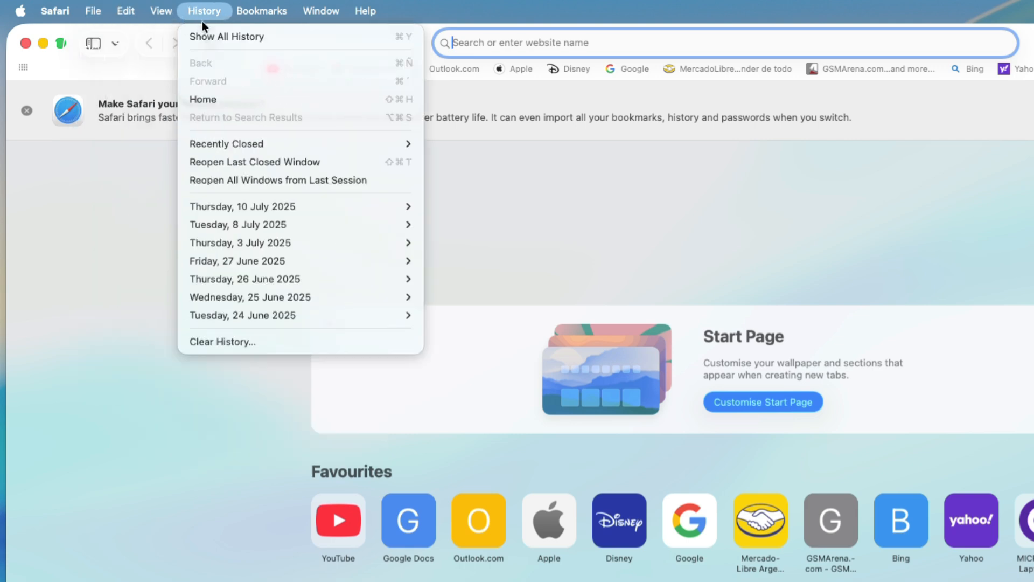
mouse_move(244, 17)
mouse_move(320, 11)
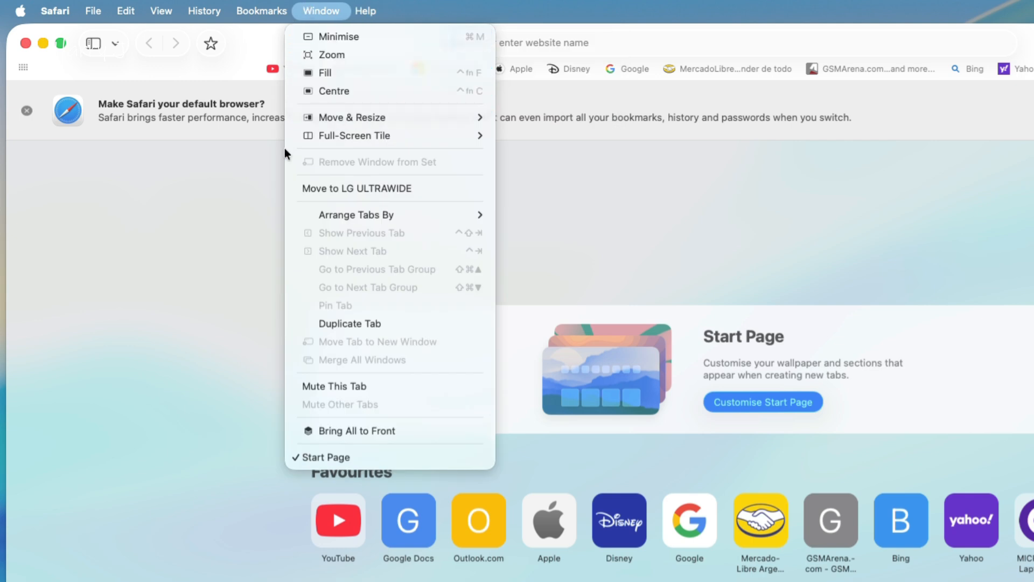
left_click(160, 196)
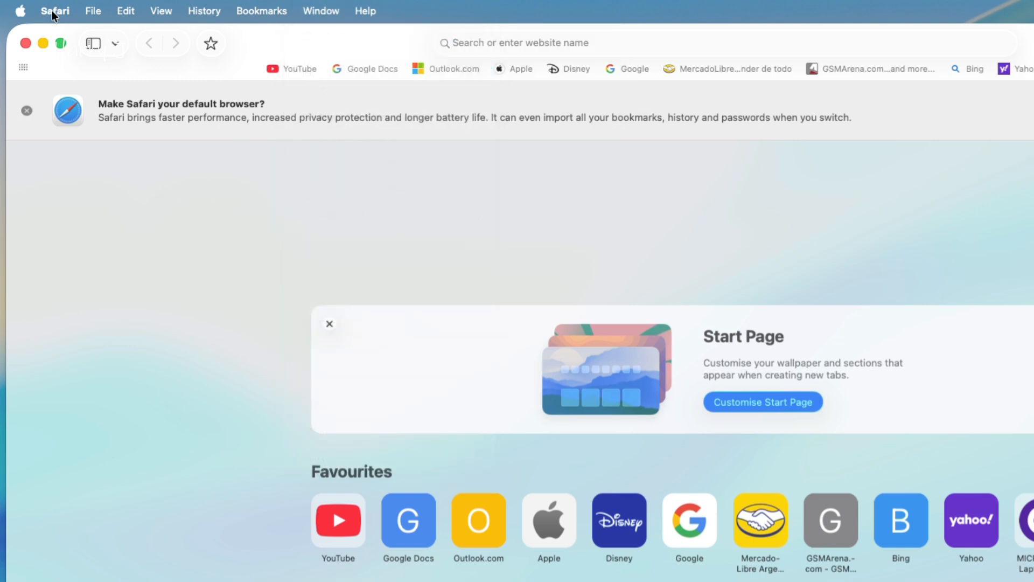
left_click(26, 43)
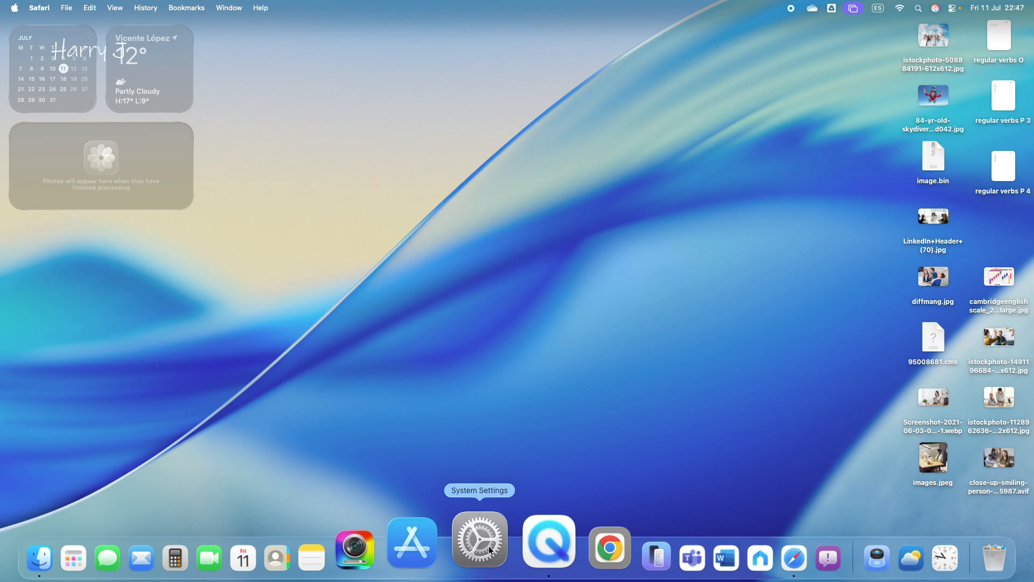
Step: Open System Settings and show the Appearance settings
left_click(15, 8)
left_click(14, 8)
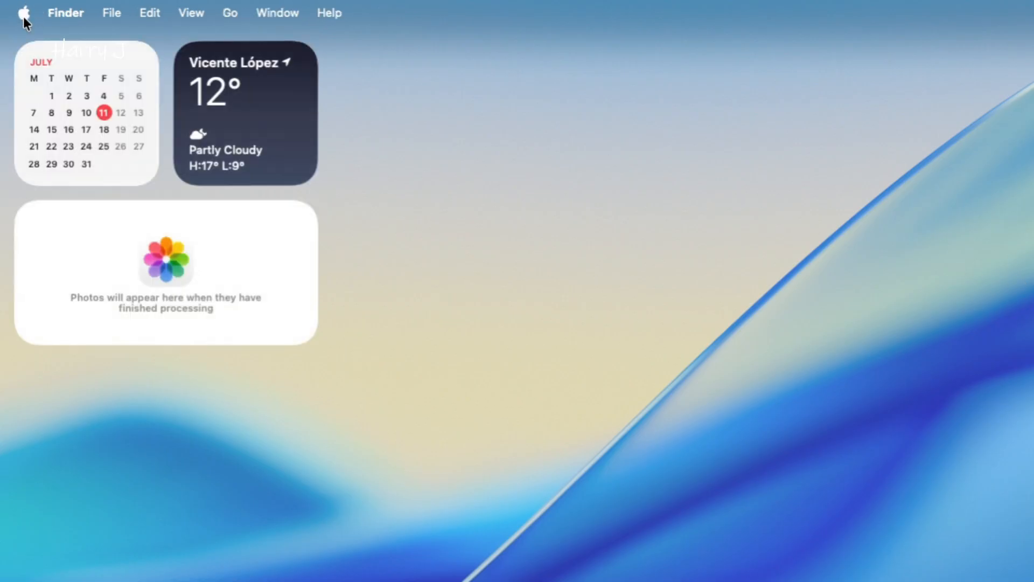
left_click(24, 14)
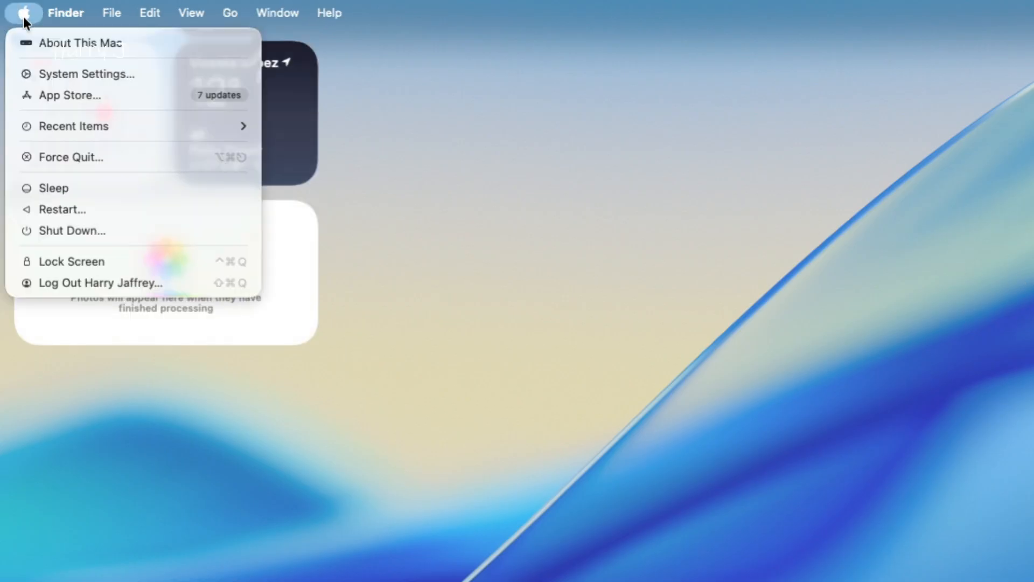
left_click(61, 78)
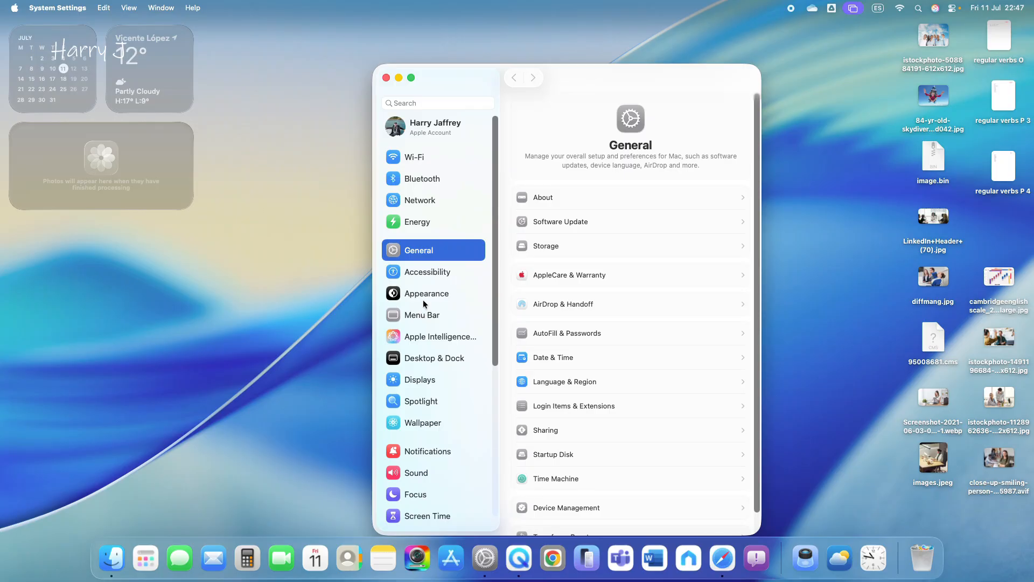
left_click(319, 368)
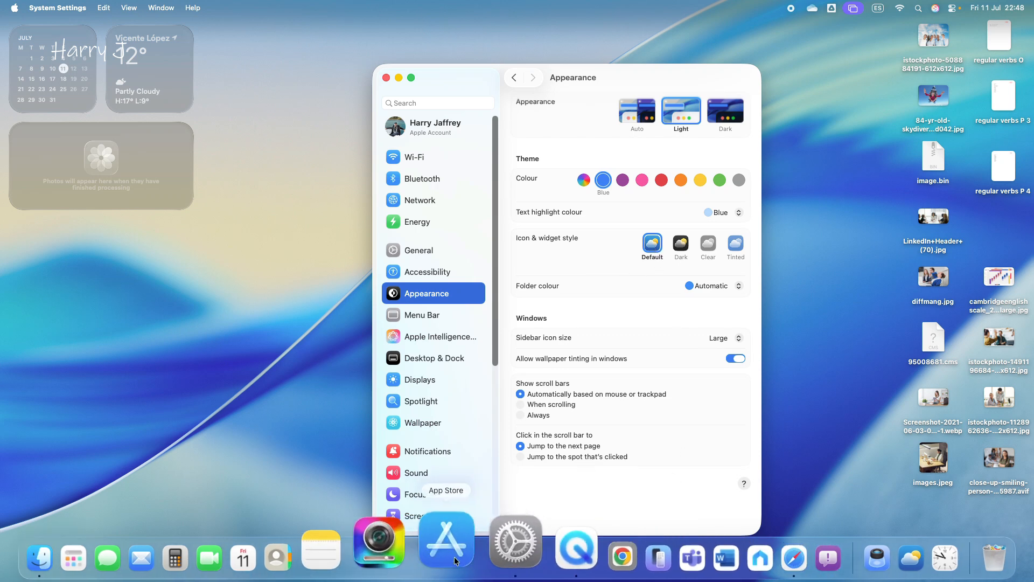
Step: Try the Dark icon and widget style, and switch to Clear with the Light variant
left_click(680, 243)
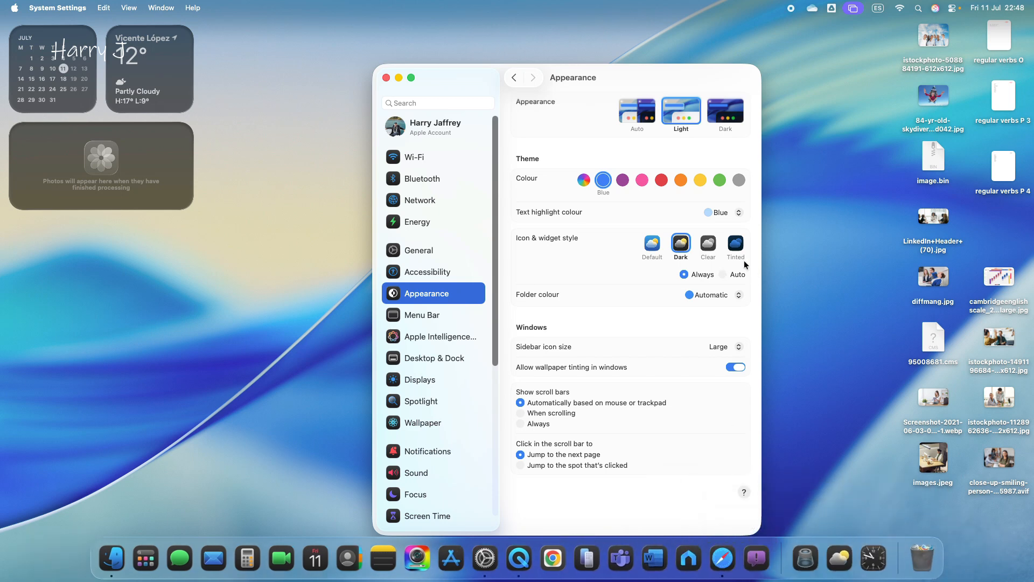
left_click(707, 254)
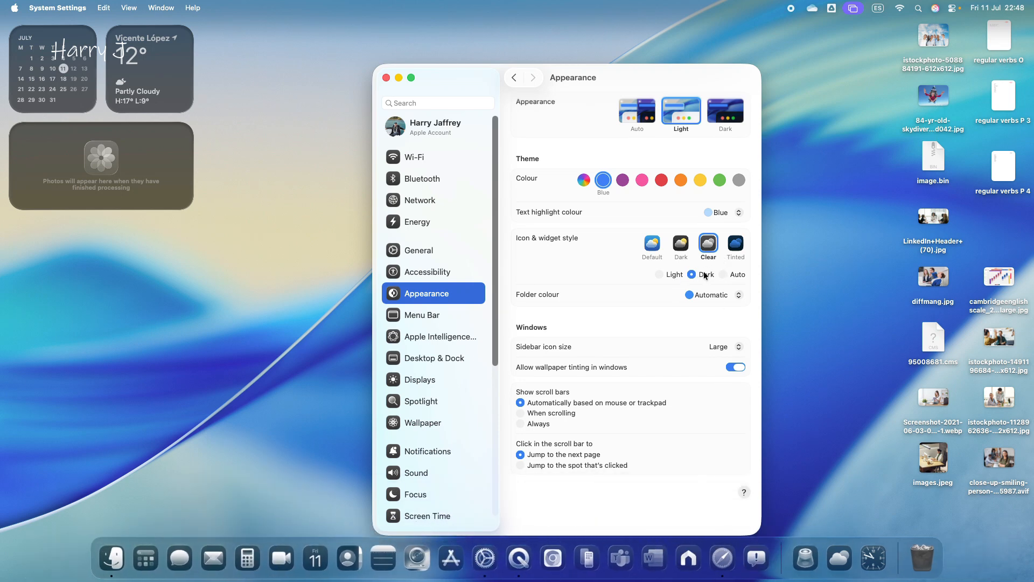
left_click(661, 275)
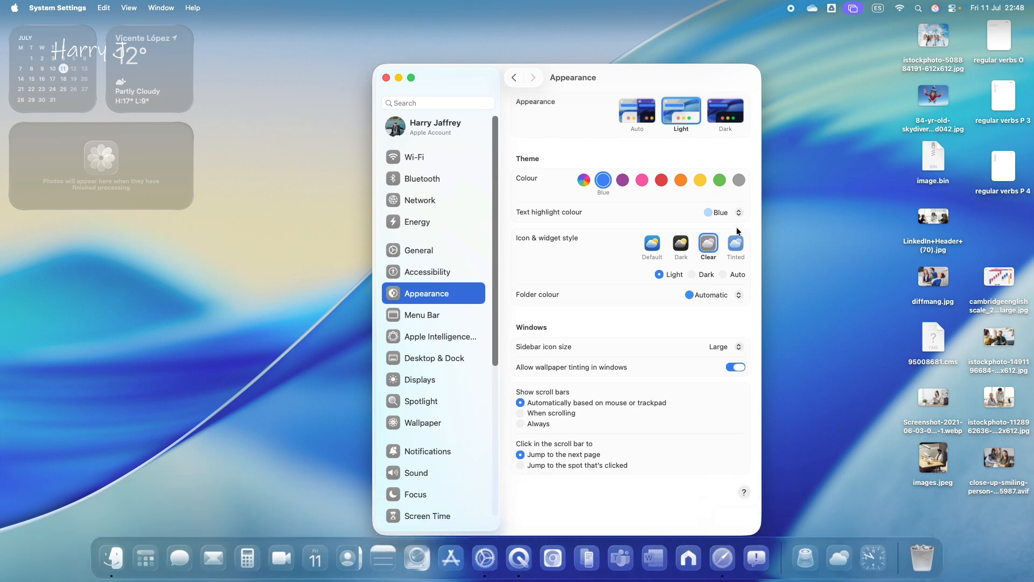
Step: Try the Tinted icon and widget style with its Auto and Light variants, and return to Clear
left_click(736, 245)
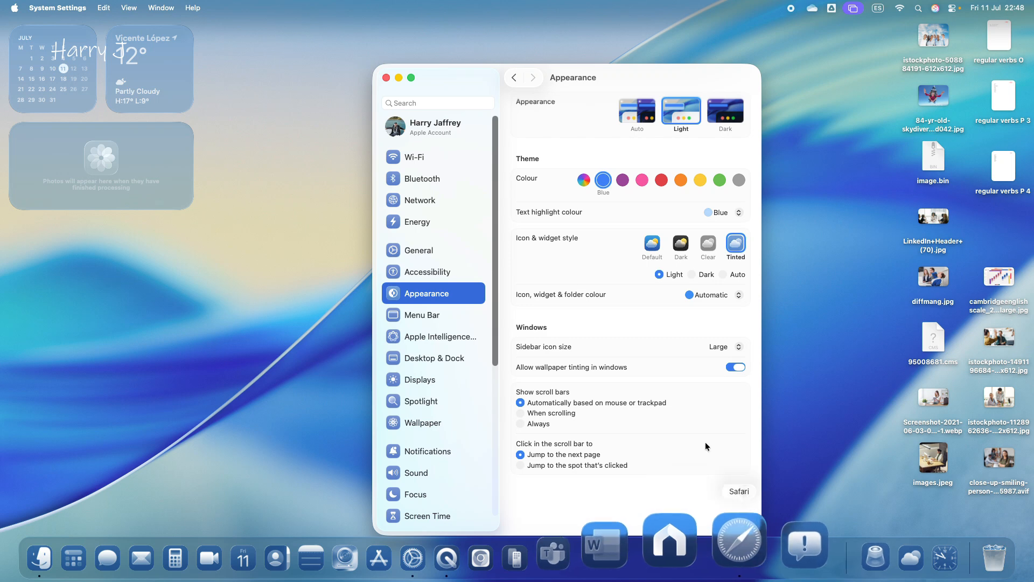
left_click(733, 276)
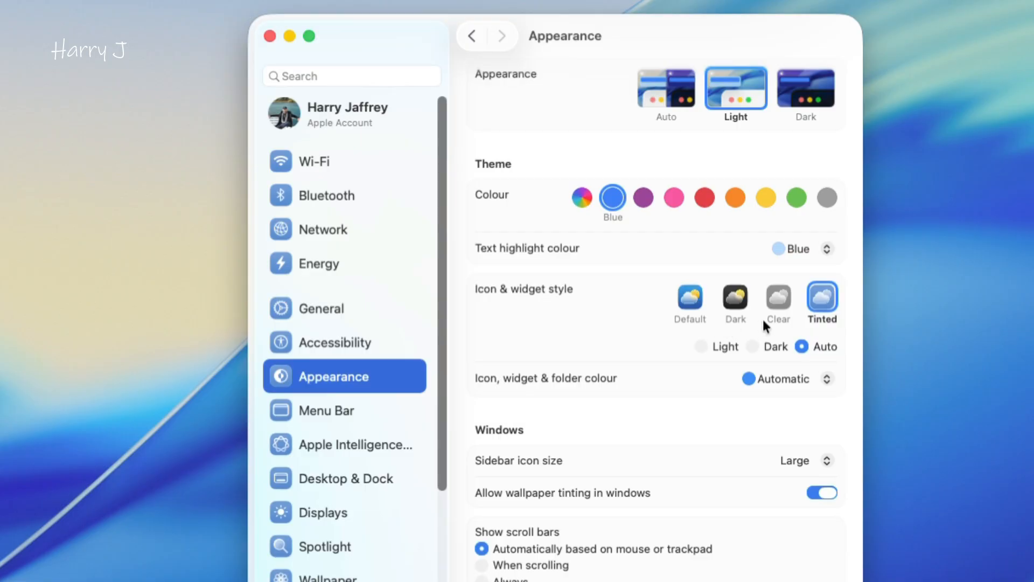
left_click(702, 347)
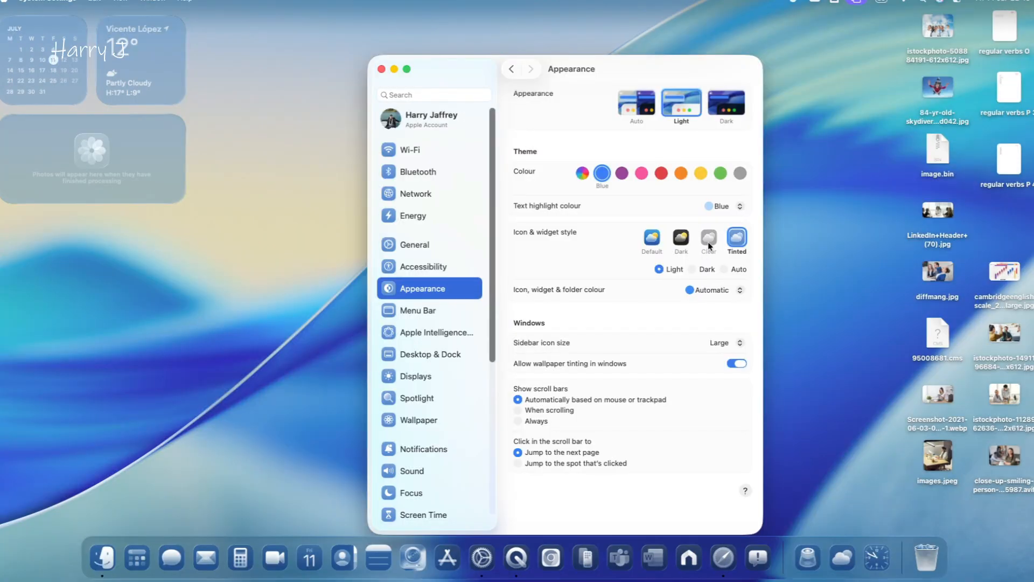
left_click(709, 240)
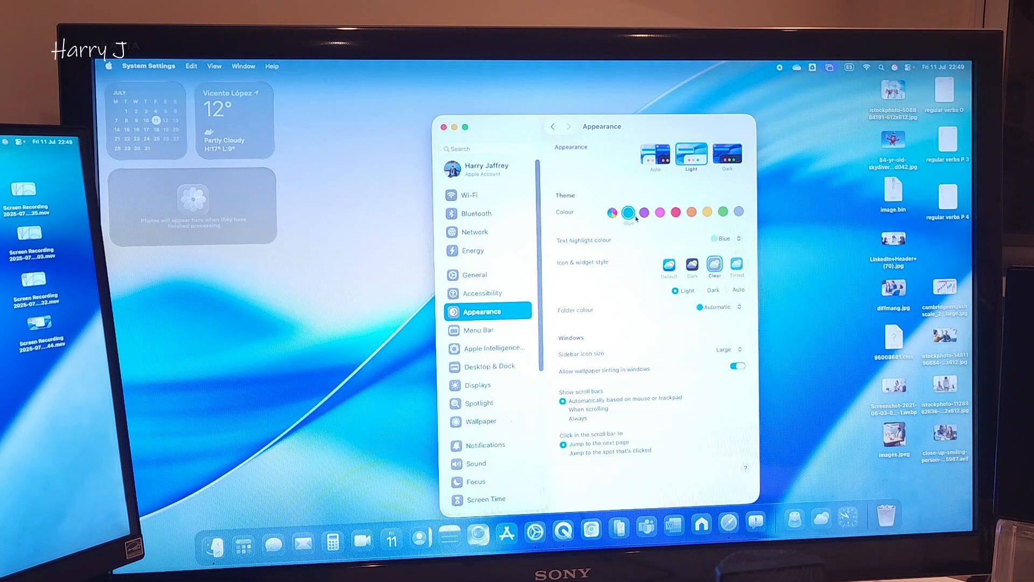
Step: Try purple, pink, red, orange, yellow and grey as the theme colour, and settle on green
left_click(644, 215)
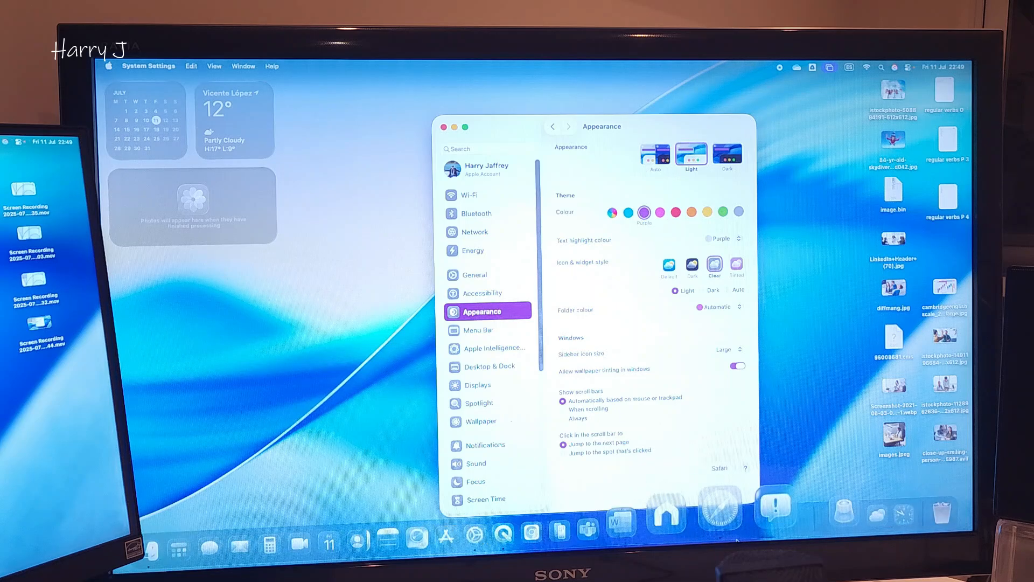
left_click(622, 184)
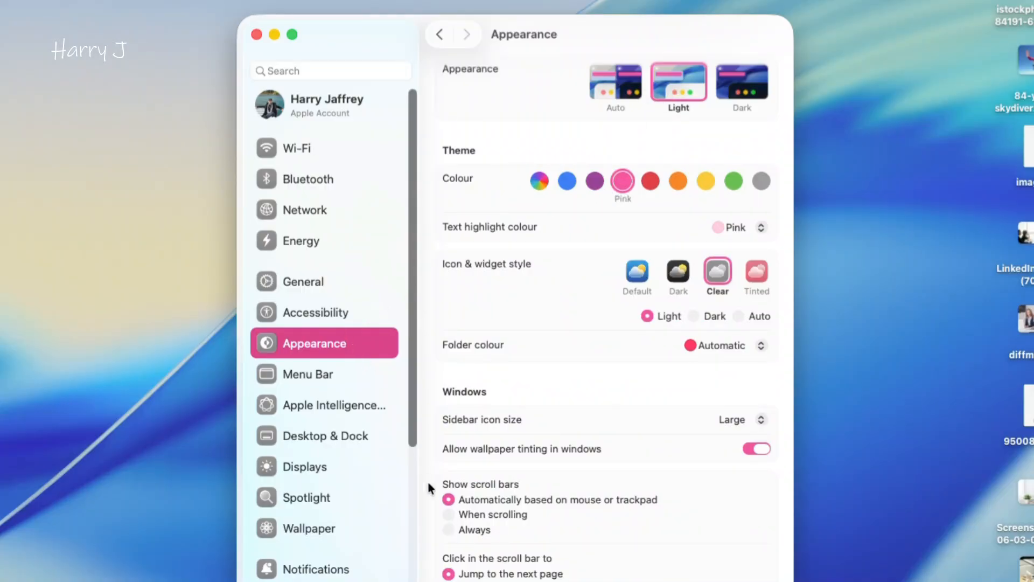
left_click(654, 182)
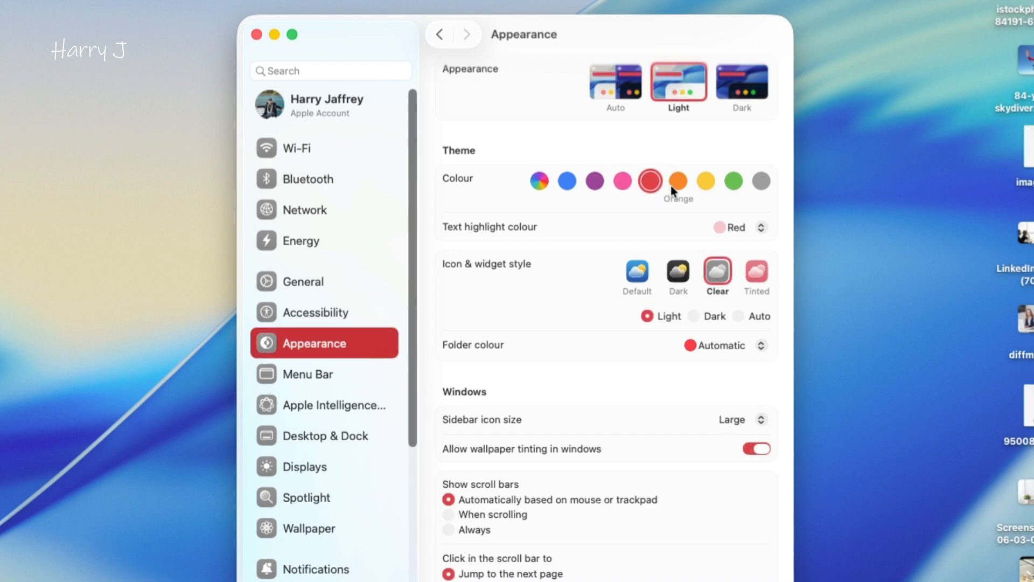
left_click(677, 187)
left_click(702, 183)
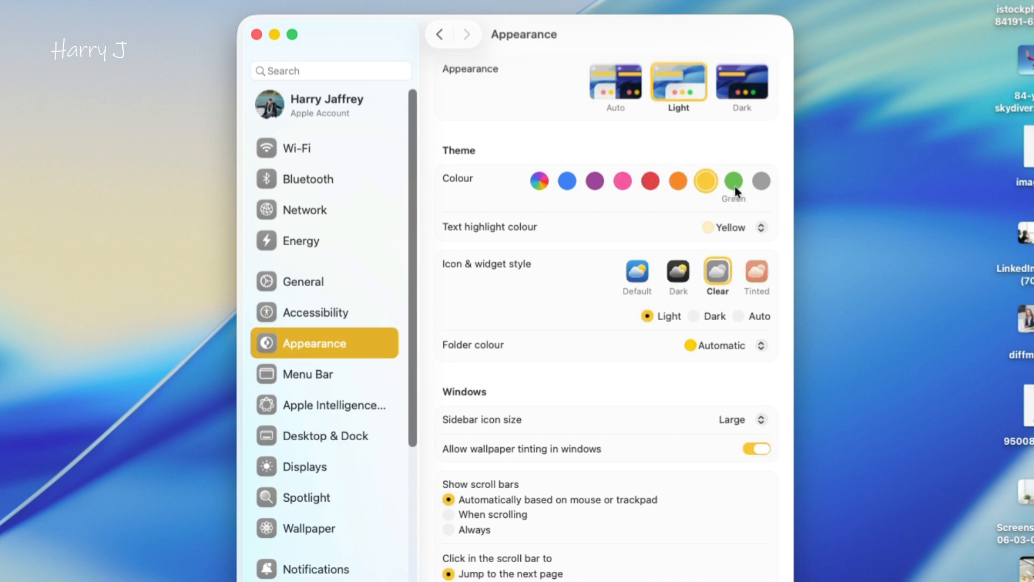
left_click(734, 185)
left_click(760, 185)
left_click(732, 182)
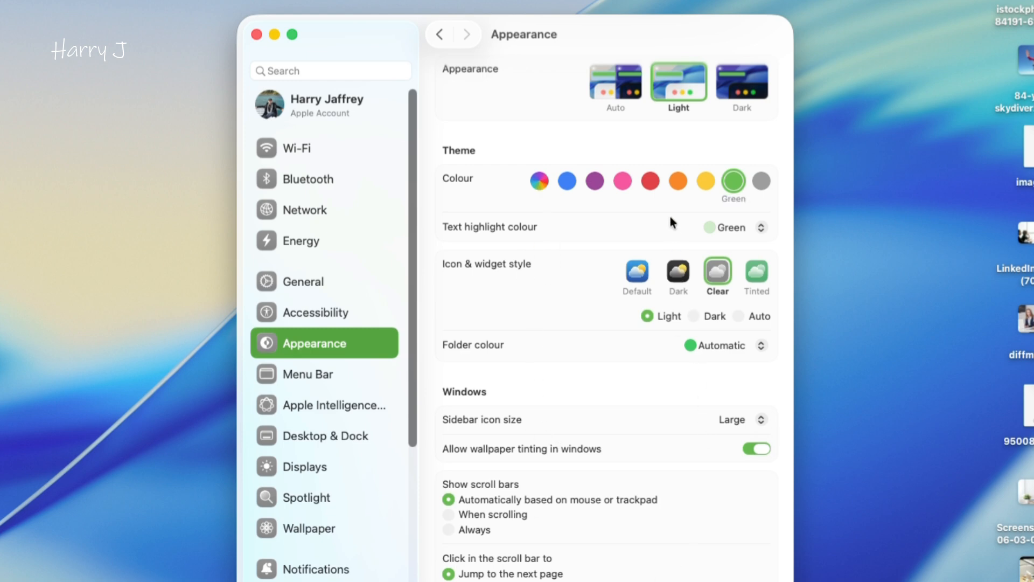
Step: Preview the Auto and Dark appearance modes, and return to Light
left_click(624, 93)
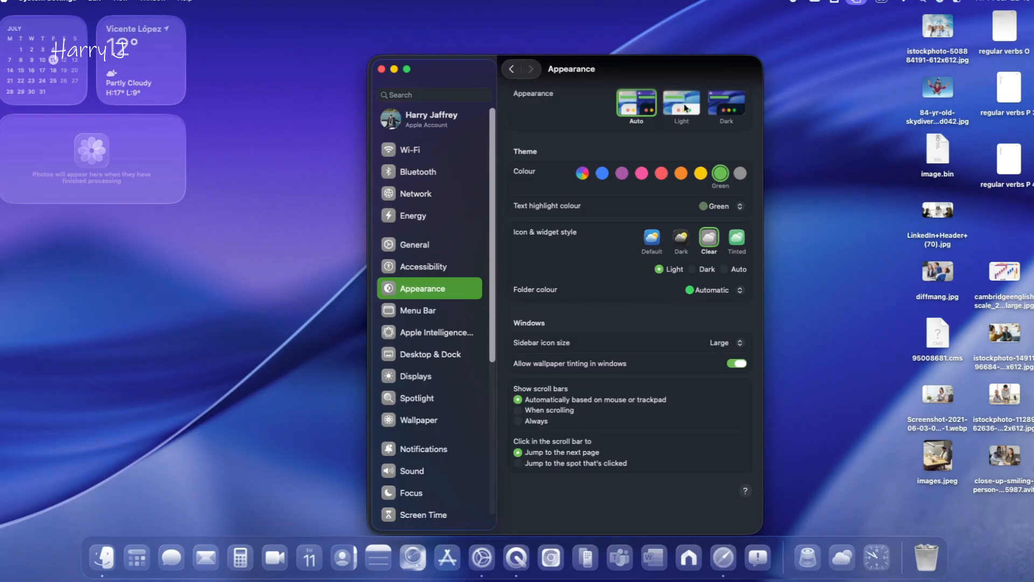
left_click(684, 105)
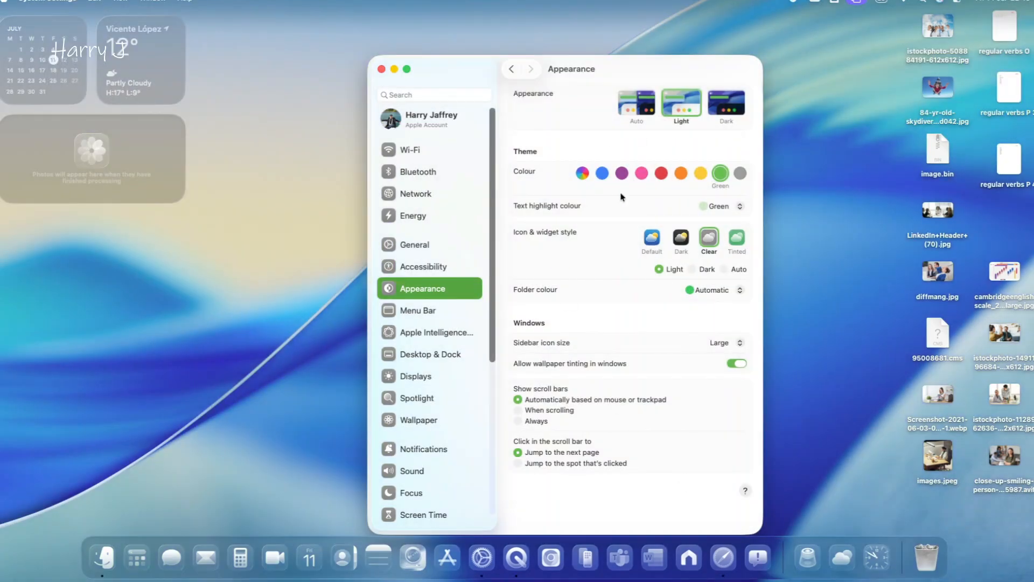
left_click(727, 103)
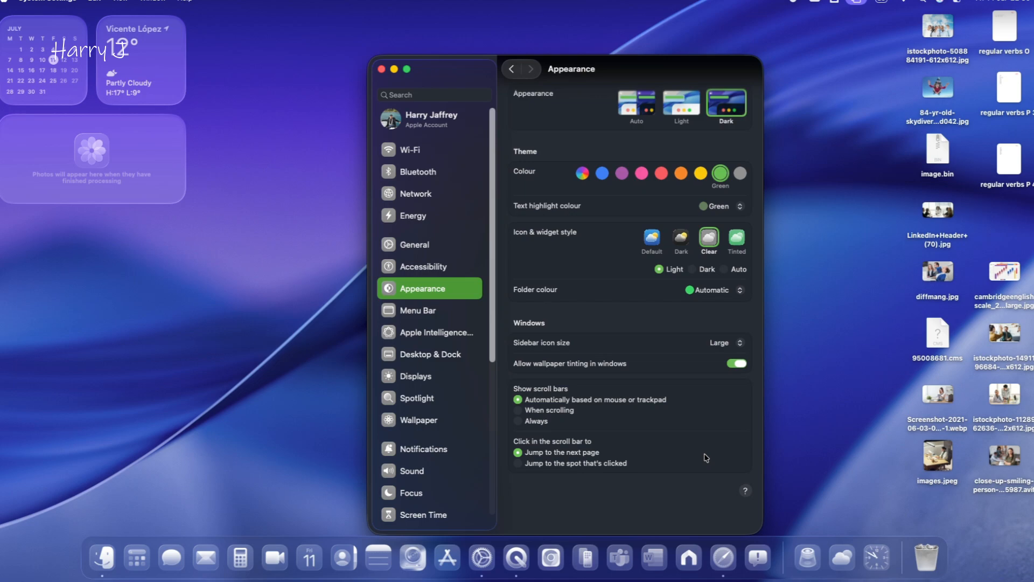
left_click(677, 104)
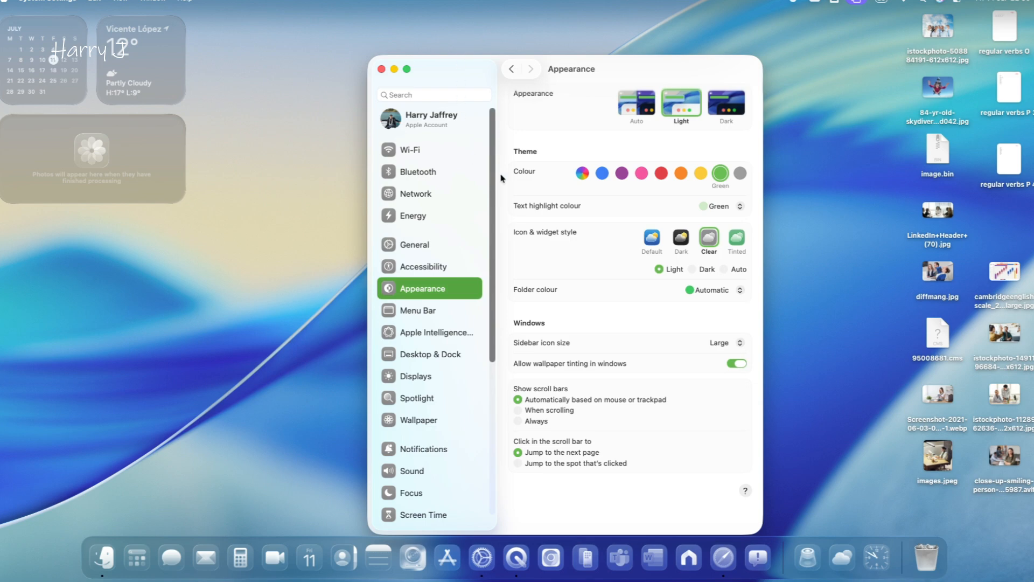
Step: Set the desktop wallpaper to the Tahoe Day landscape, and move the settings window up to reveal more of it
left_click(367, 295)
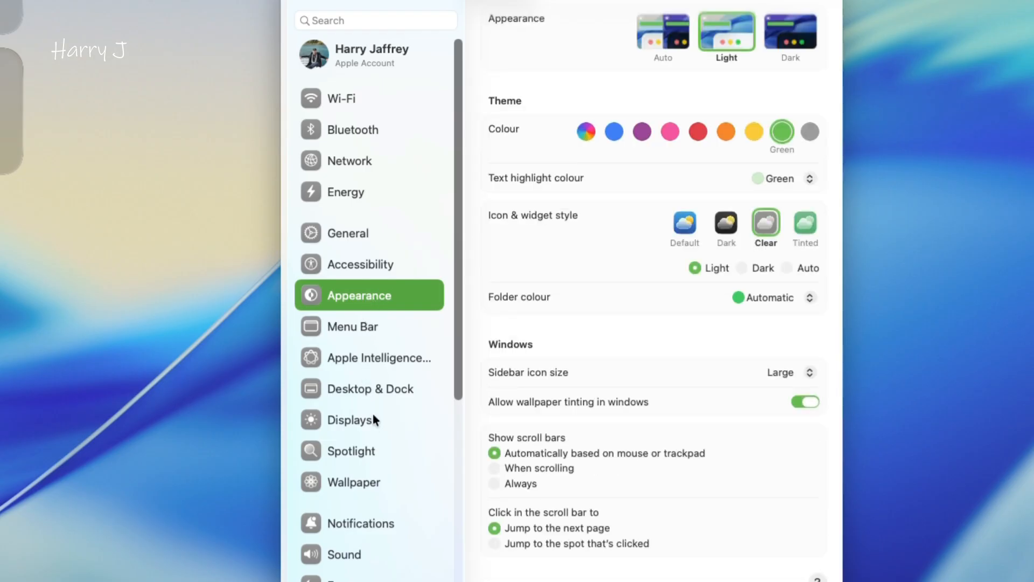
left_click(366, 479)
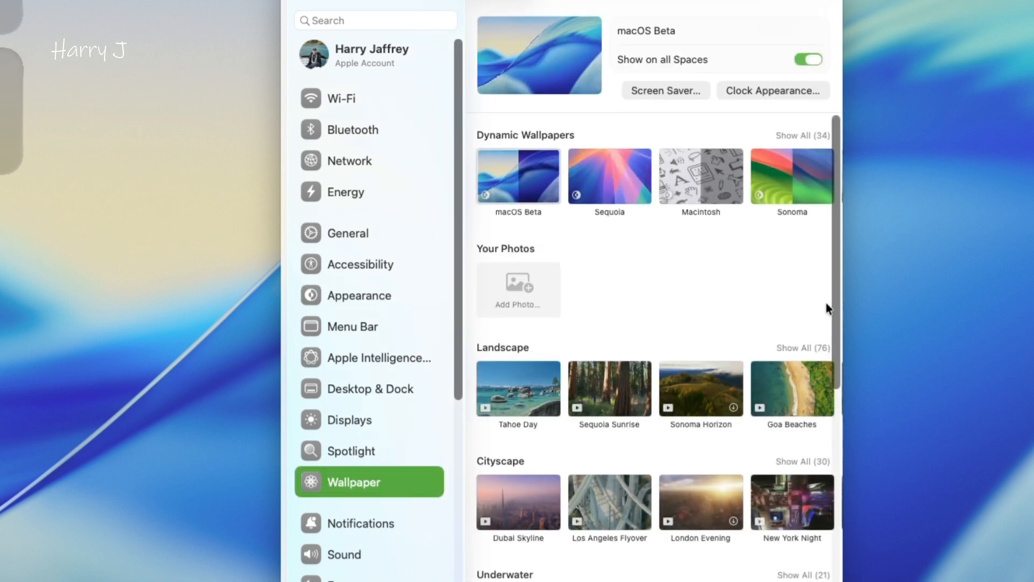
scroll(834, 334, "down", 3)
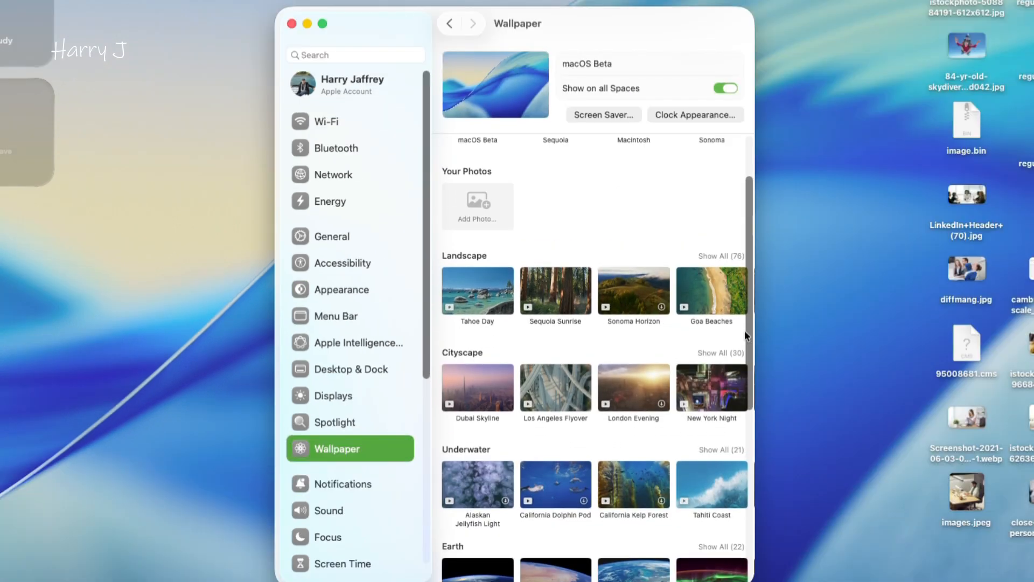
scroll(828, 270, "up", 3)
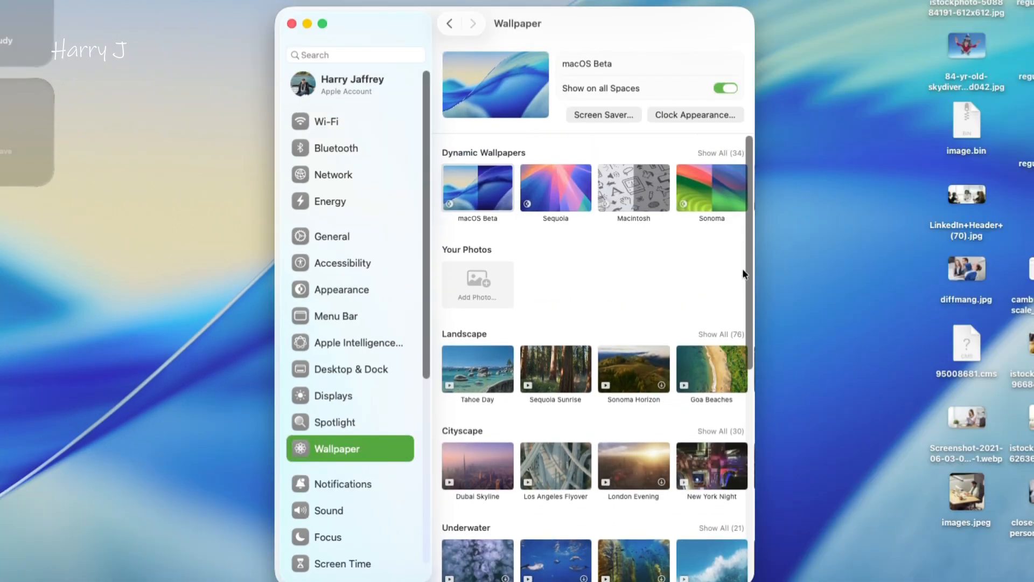
left_click(488, 373)
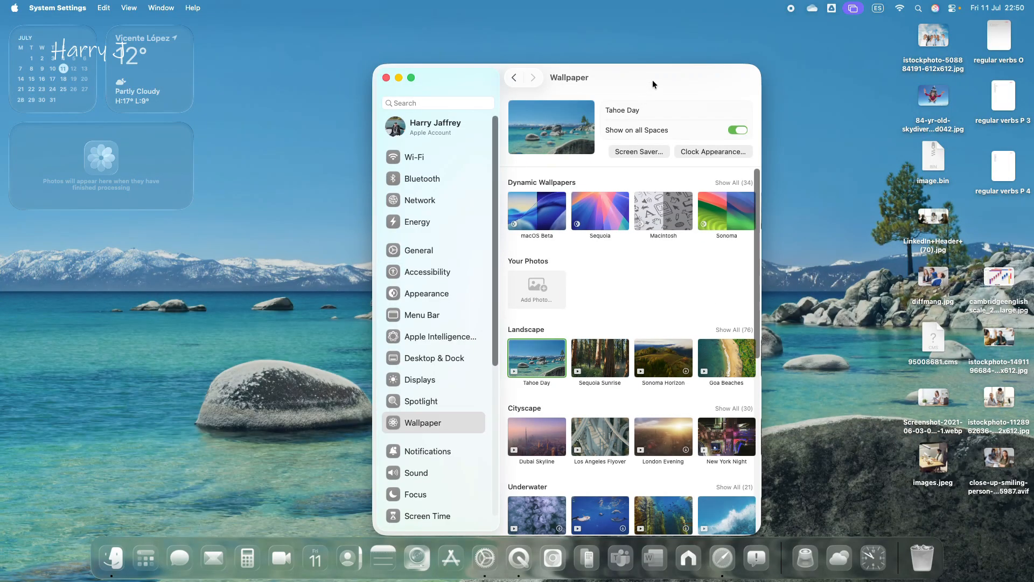
left_click_drag(653, 84, 611, 53)
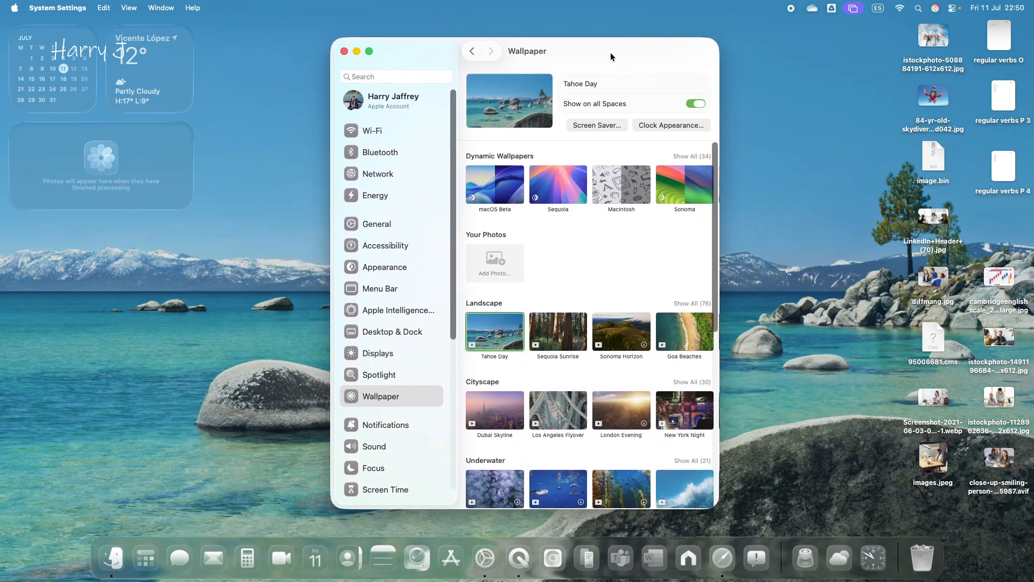
Step: Expand and collapse the full Landscape wallpaper collection, and browse the remaining categories down to Pictures and Colors
left_click(694, 304)
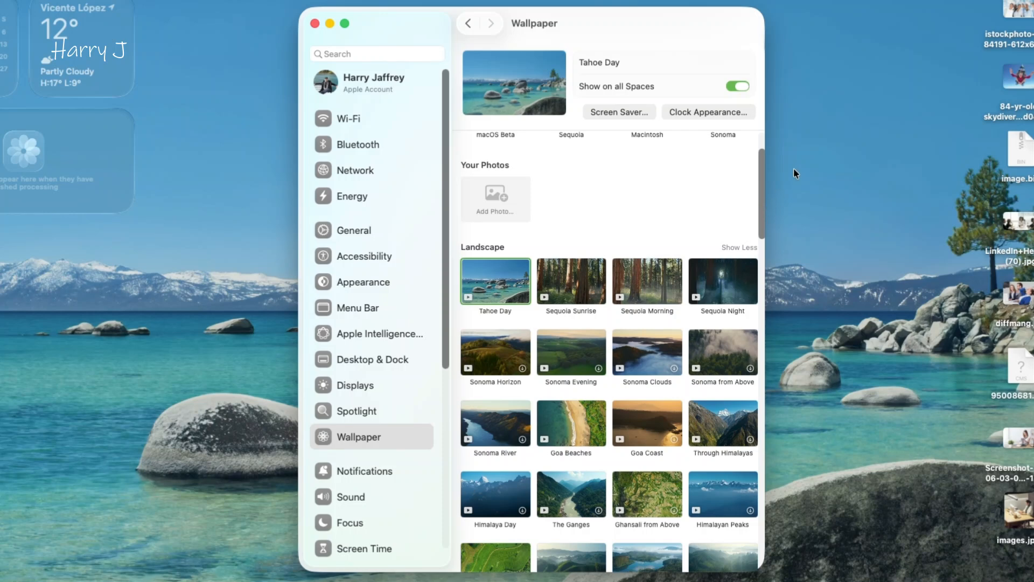
left_click(740, 247)
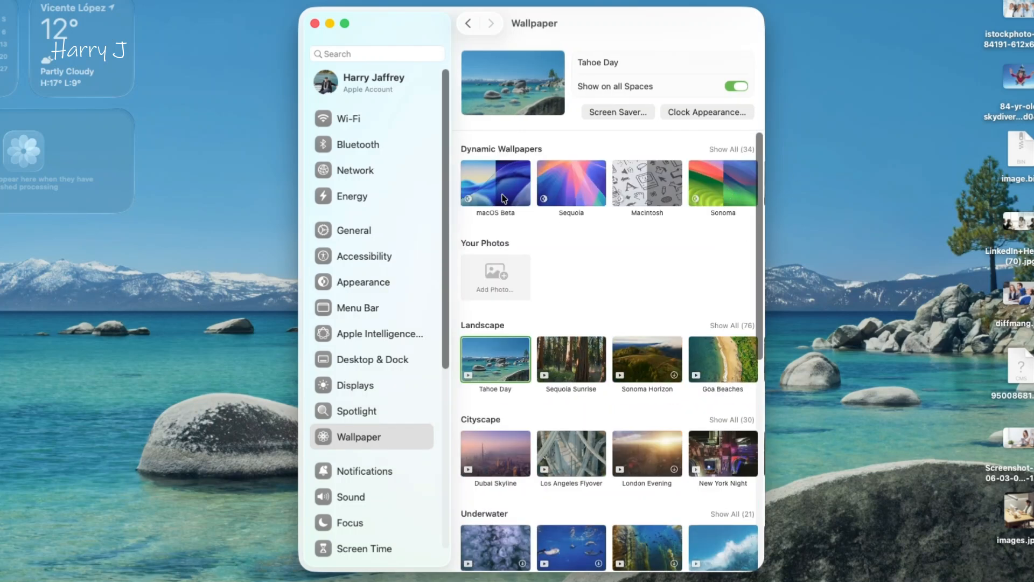
left_click_drag(760, 248, 758, 459)
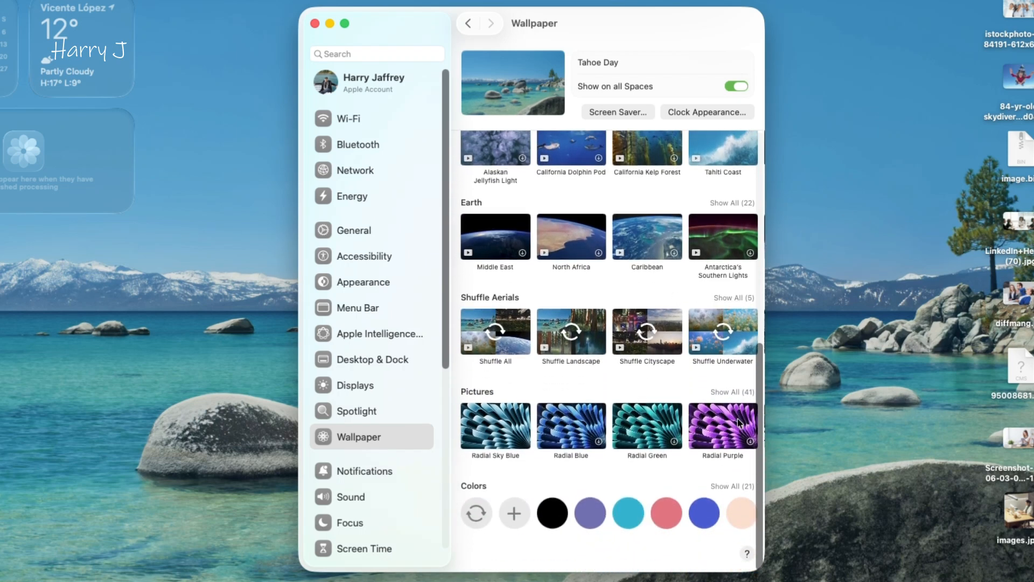
Step: Expand the full Pictures wallpaper collection and set the desktop wallpaper to Hello Metallic Green
left_click(728, 391)
scroll(741, 322, "down", 10)
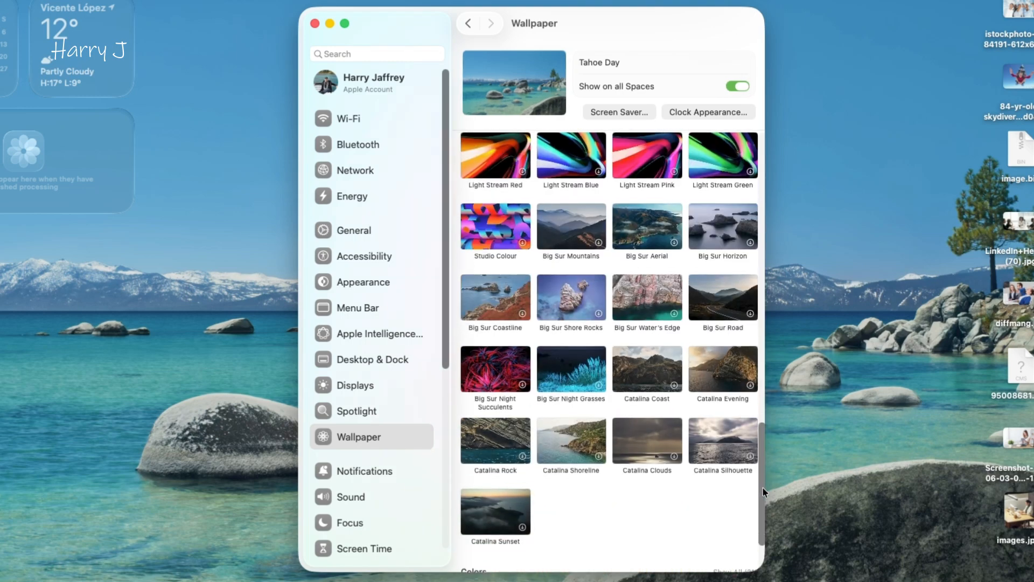
left_click_drag(763, 472, 764, 444)
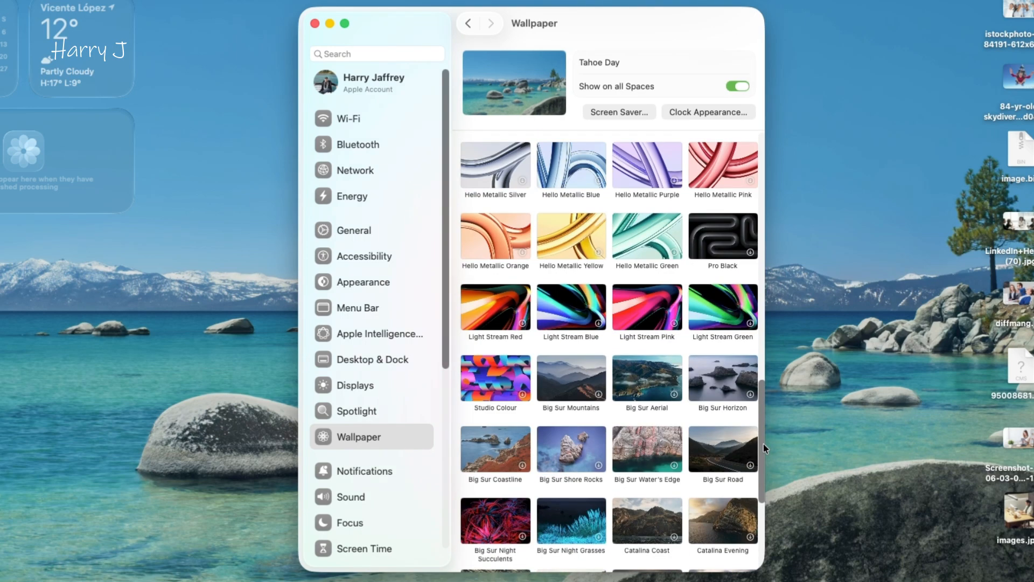
left_click(638, 247)
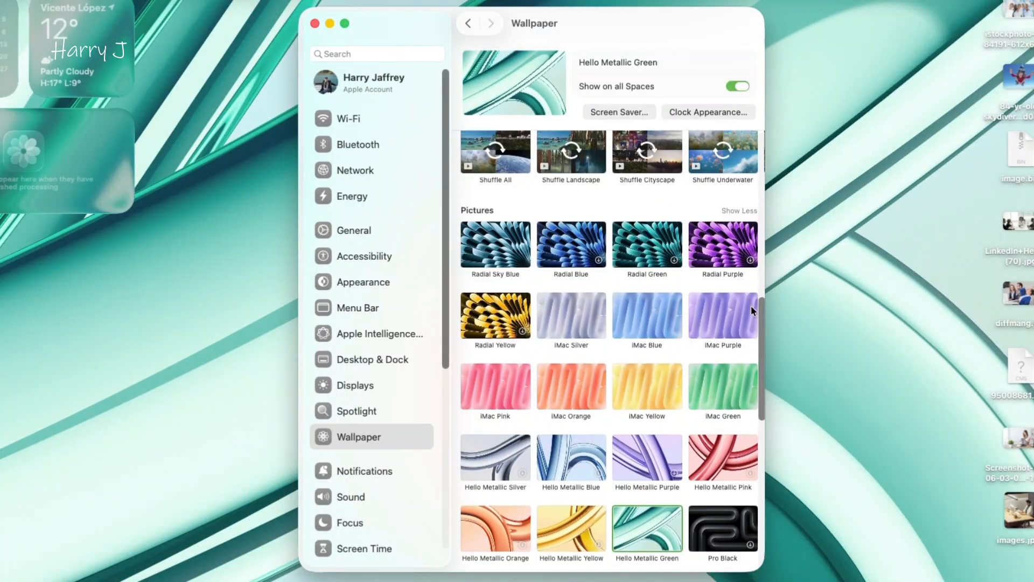
Step: Show all dynamic wallpapers, try Ventura and Monterey on the desktop, and move the settings window to reveal more of the background
scroll(750, 291, "up", 3)
scroll(749, 278, "up", 10)
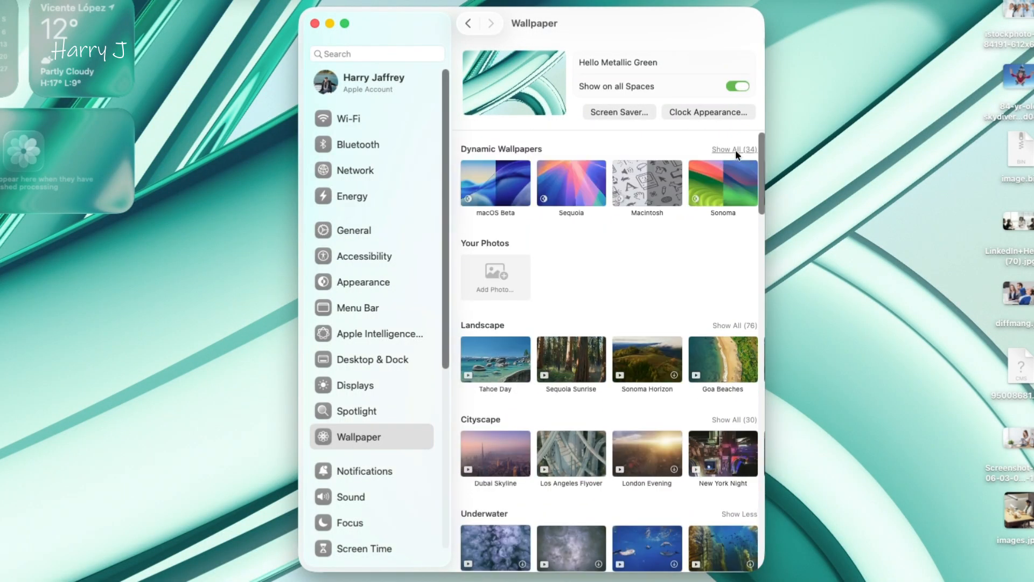
left_click(736, 150)
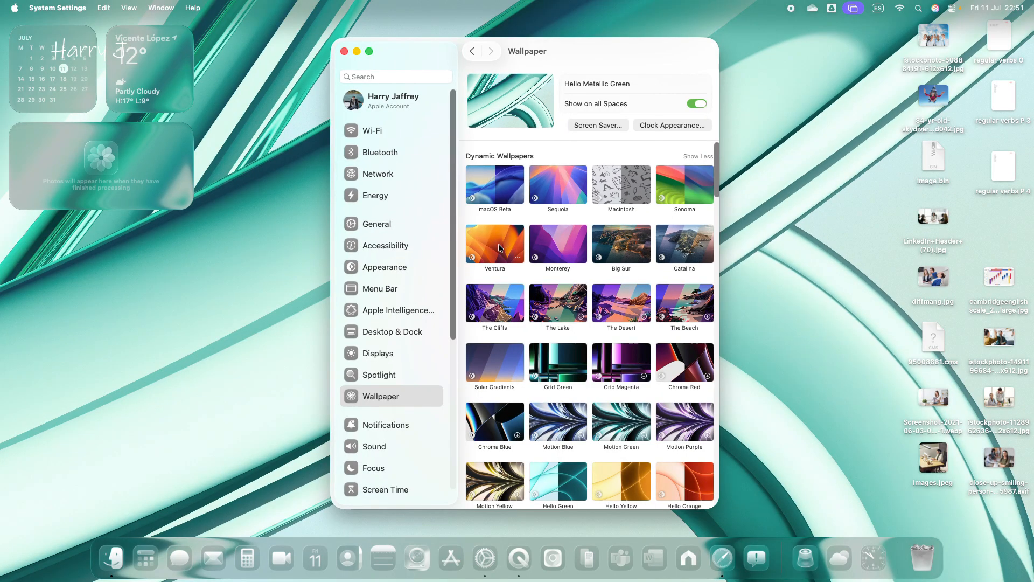
left_click(491, 253)
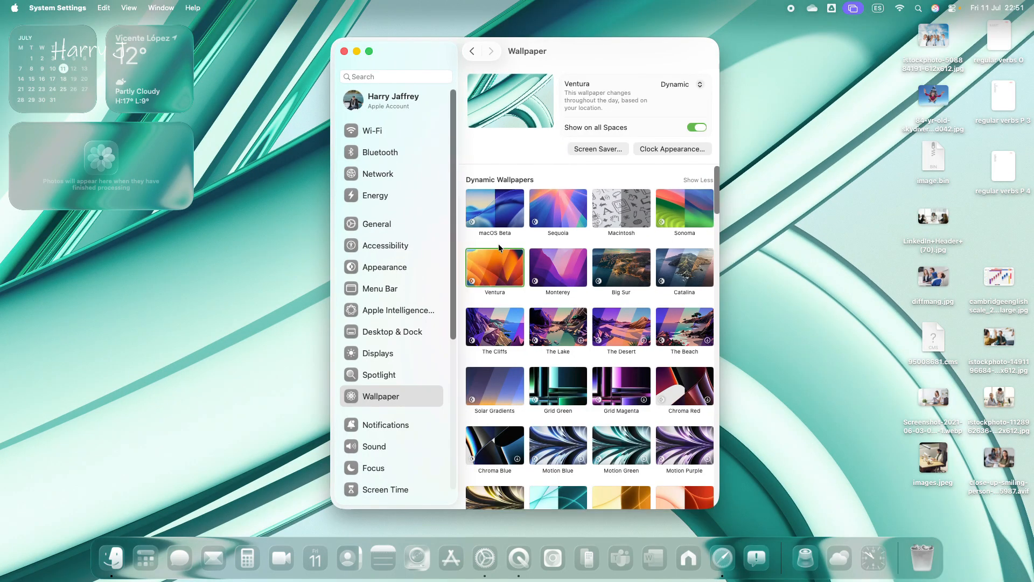
left_click(568, 267)
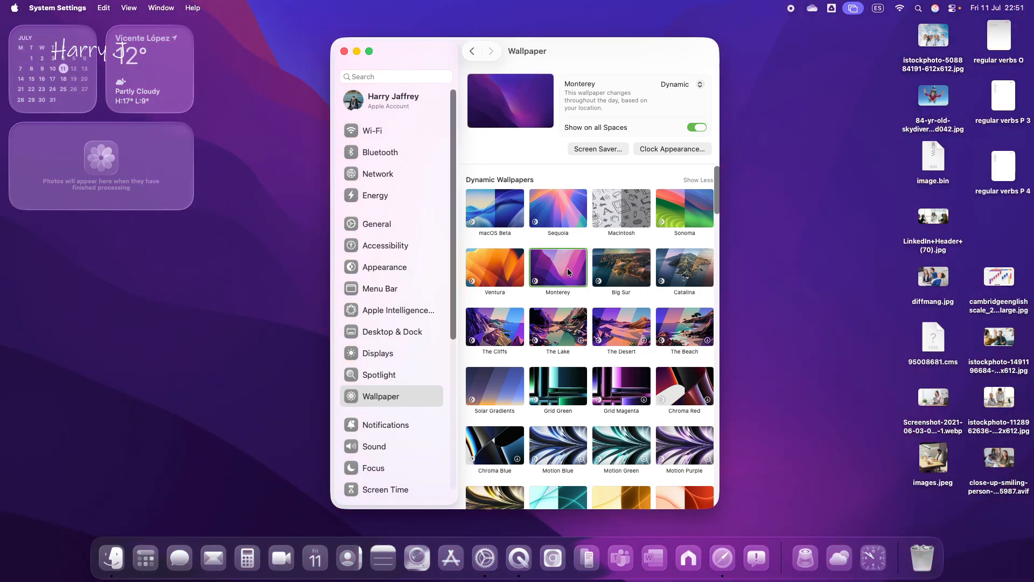
left_click_drag(614, 51, 651, 65)
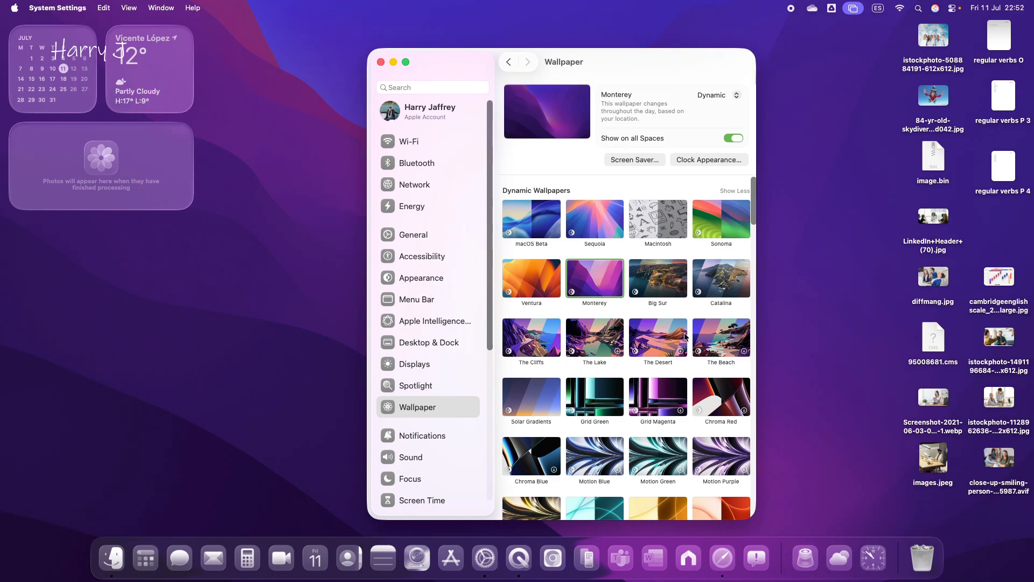
Step: Try the Big Sur and Catalina dynamic wallpapers, shifting the settings window to see more of each
left_click(659, 286)
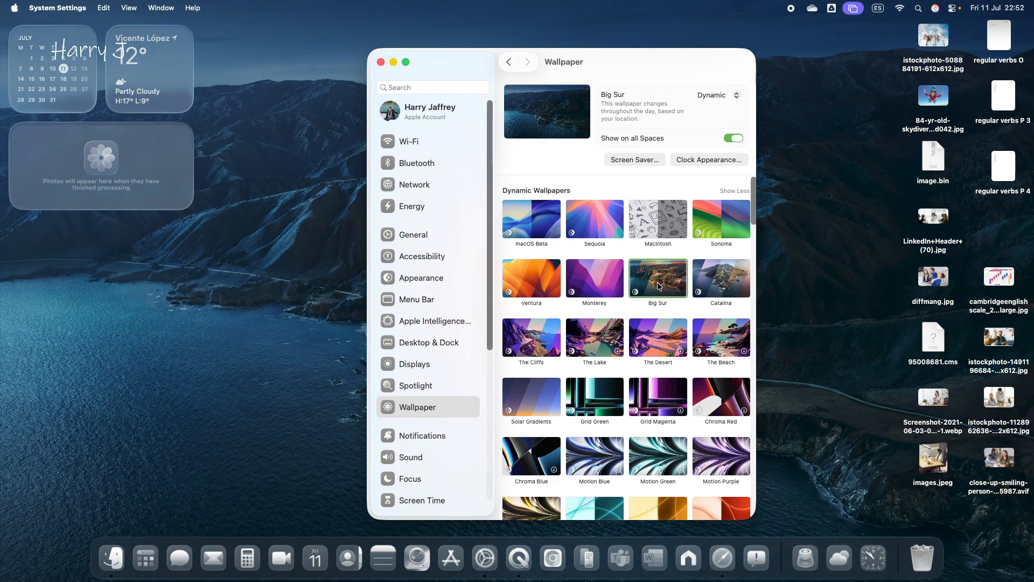
mouse_move(647, 69)
left_mouse_down()
mouse_move(1032, 111)
mouse_move(754, 46)
mouse_move(367, 95)
mouse_move(636, 53)
mouse_move(633, 62)
left_mouse_up()
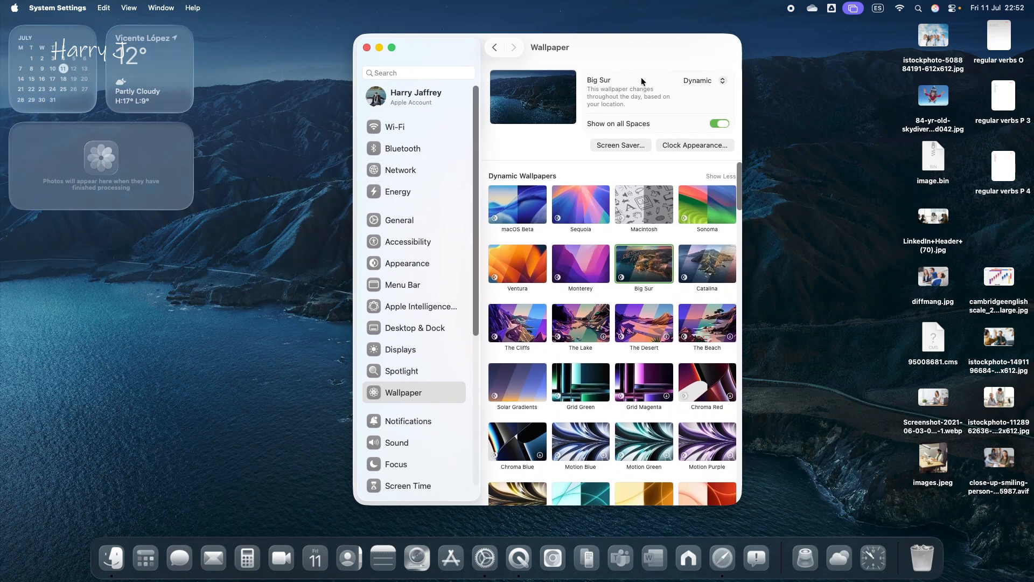
left_click(712, 264)
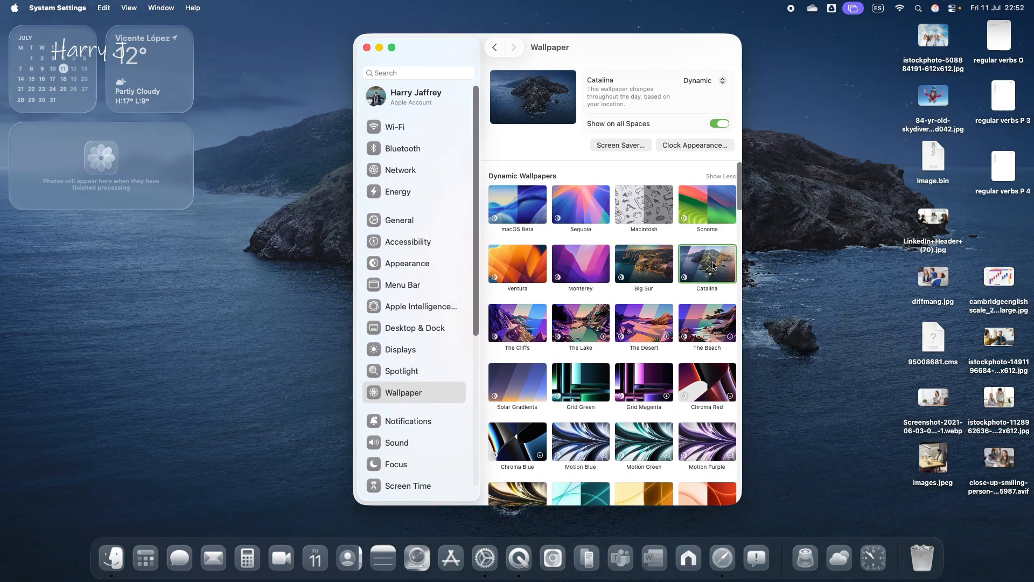
mouse_move(647, 51)
left_mouse_down()
mouse_move(1033, 81)
mouse_move(545, 67)
mouse_move(636, 44)
left_mouse_up()
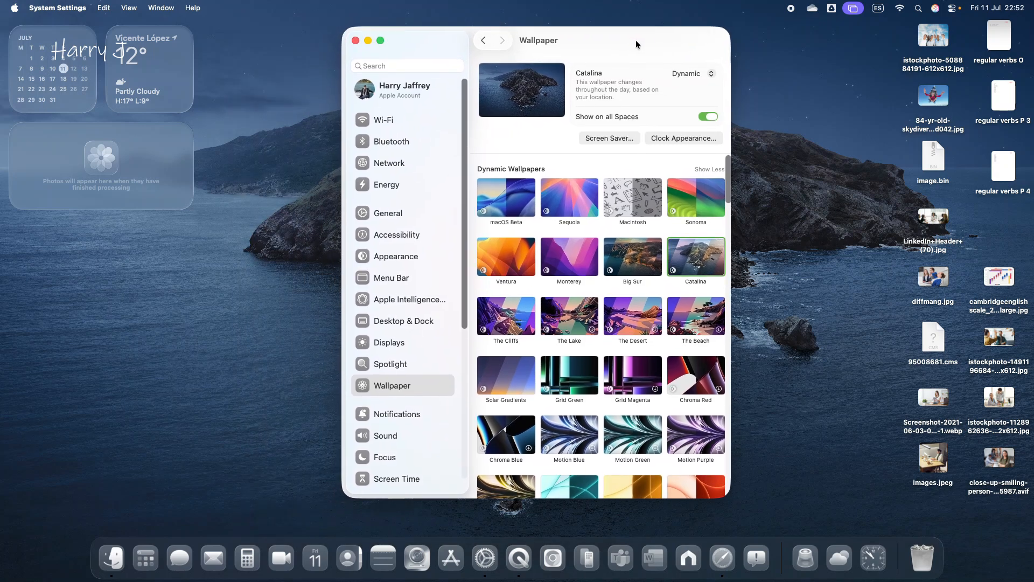
Step: Try the Hello Green dynamic wallpaper, and settle on Big Sur Graphic as the desktop wallpaper
left_click_drag(729, 185, 727, 212)
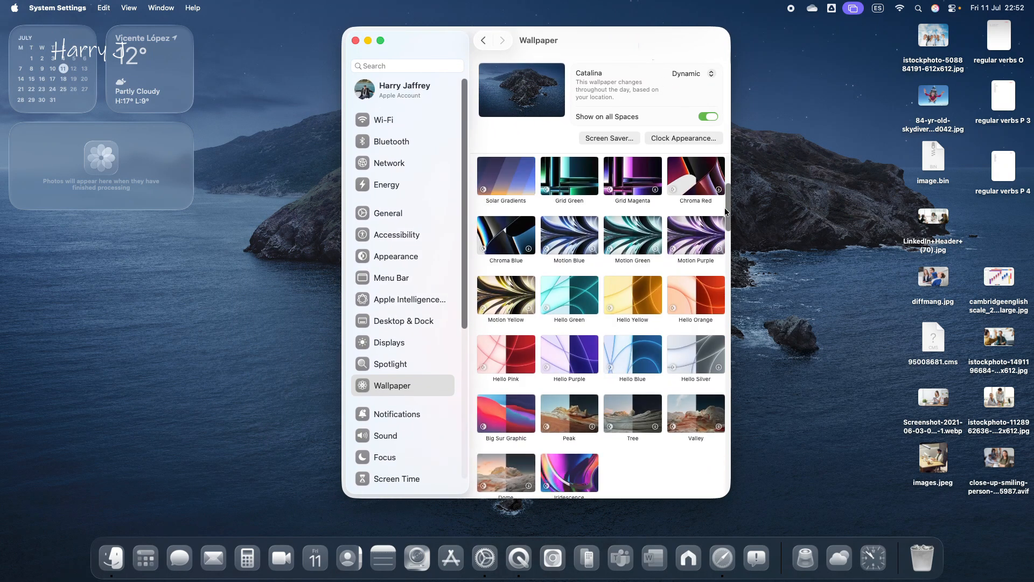
left_click(557, 298)
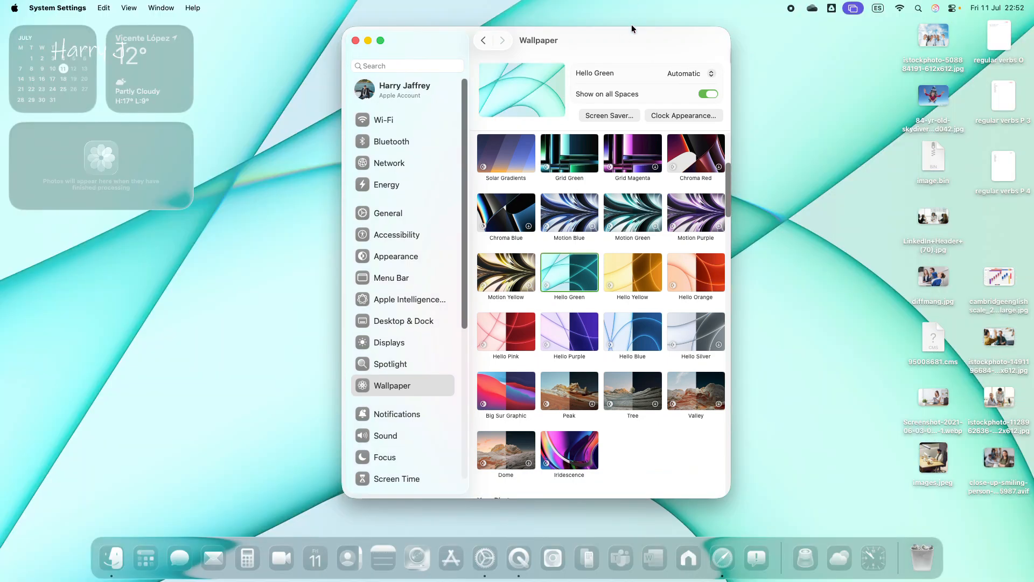
left_click_drag(627, 42, 603, 58)
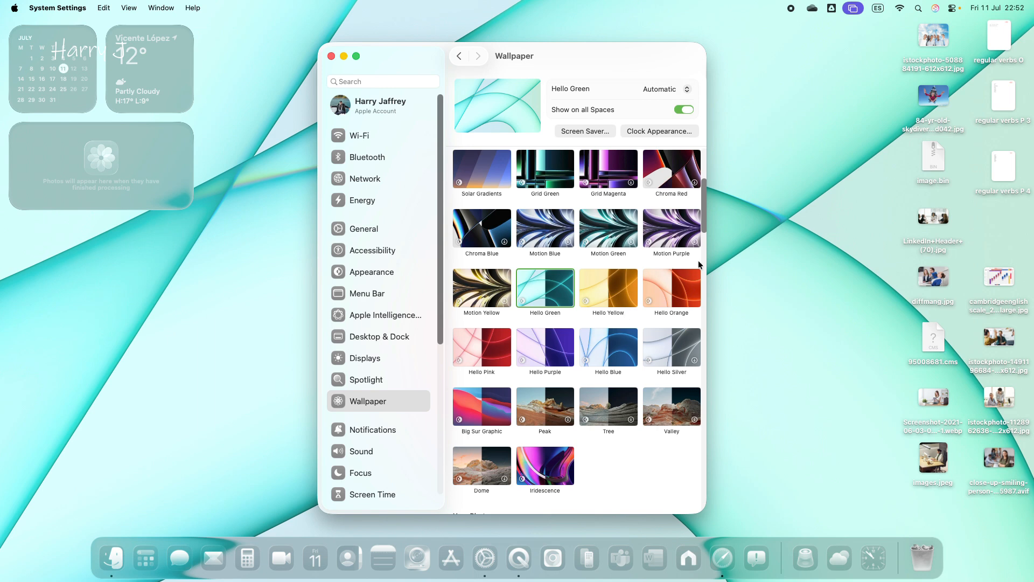
left_click(464, 406)
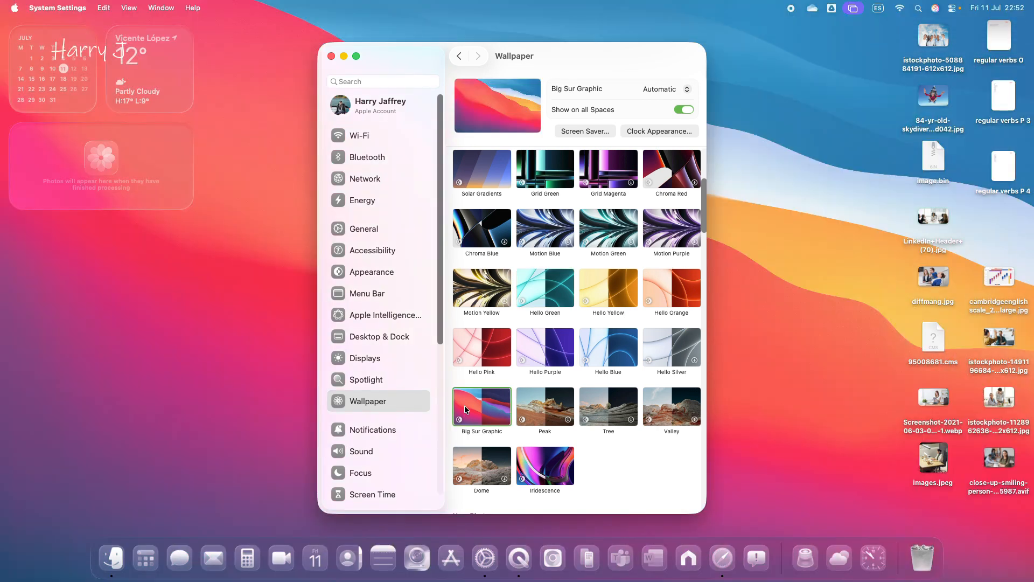
left_click_drag(569, 48, 1026, 139)
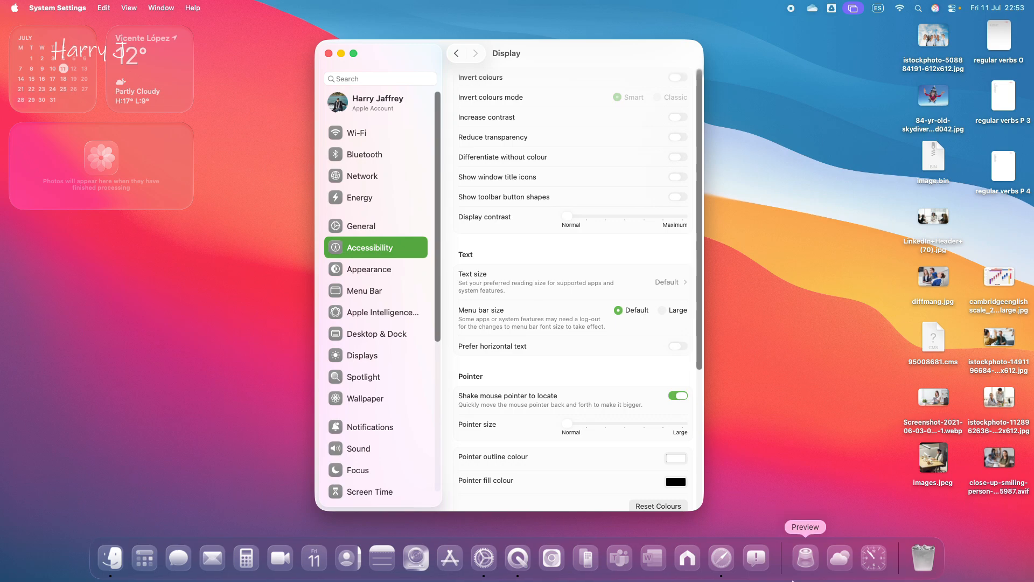
Step: Set the icon and widget style to Default, and turn on Reduce transparency in the Accessibility display settings
left_click(360, 271)
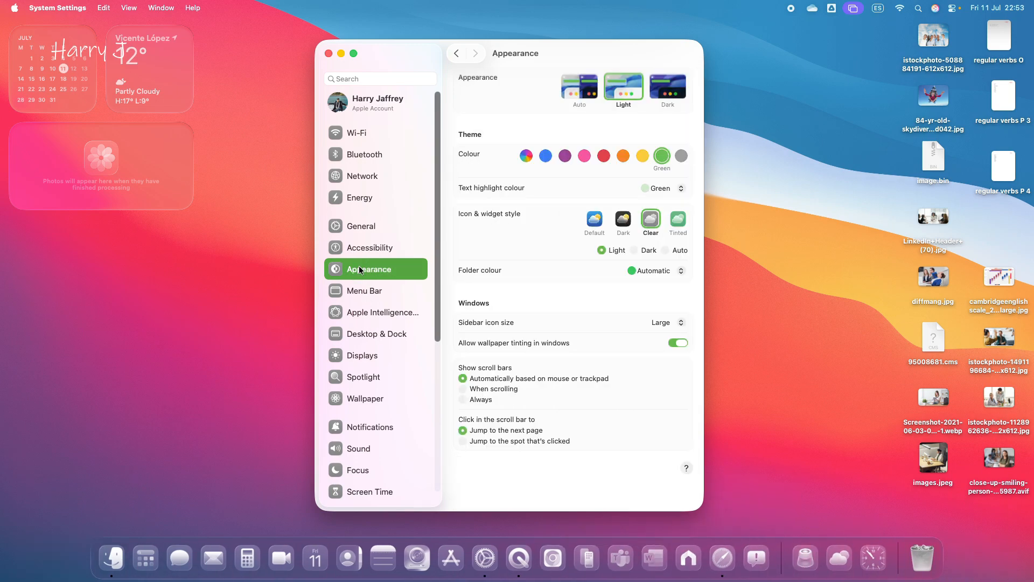
left_click(600, 223)
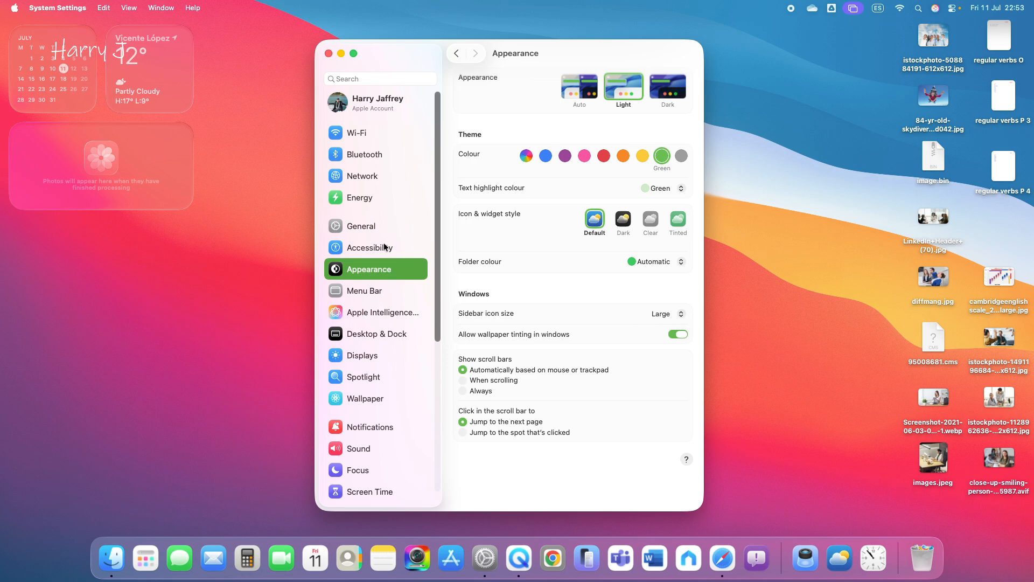
mouse_move(438, 266)
left_mouse_down()
mouse_move(437, 291)
mouse_move(437, 255)
left_mouse_up()
left_click(434, 248)
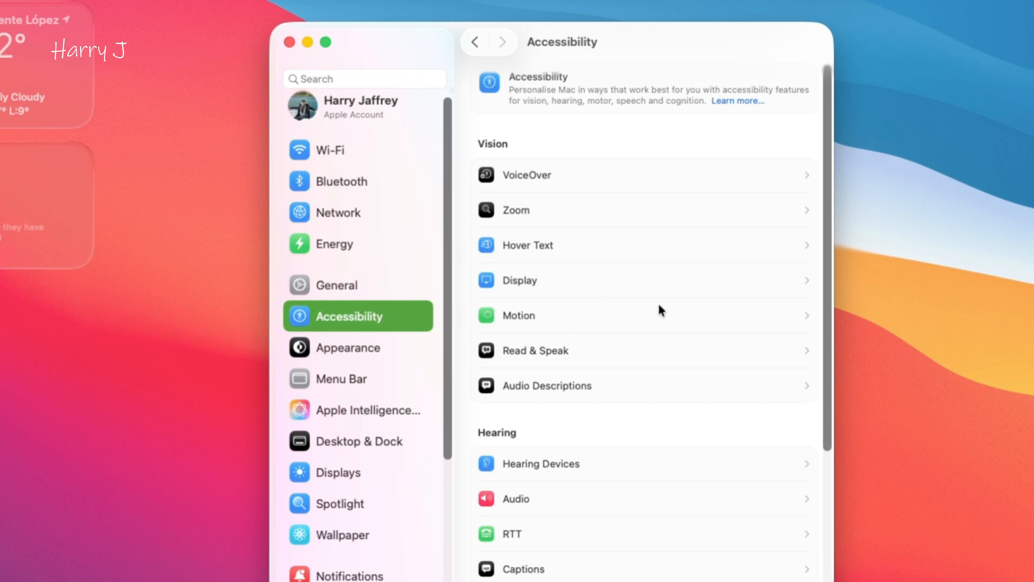
left_click(607, 283)
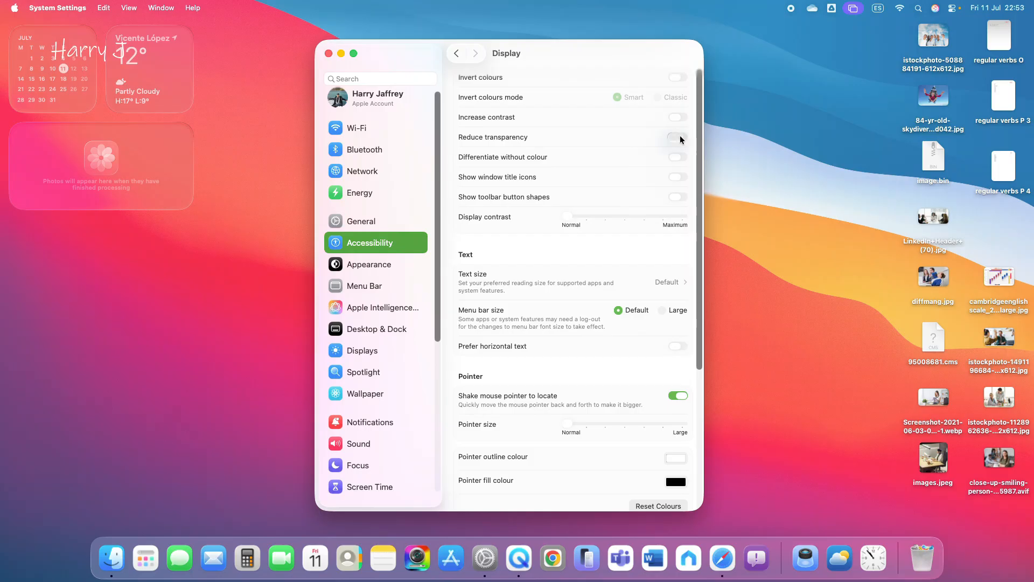
left_click(800, 164)
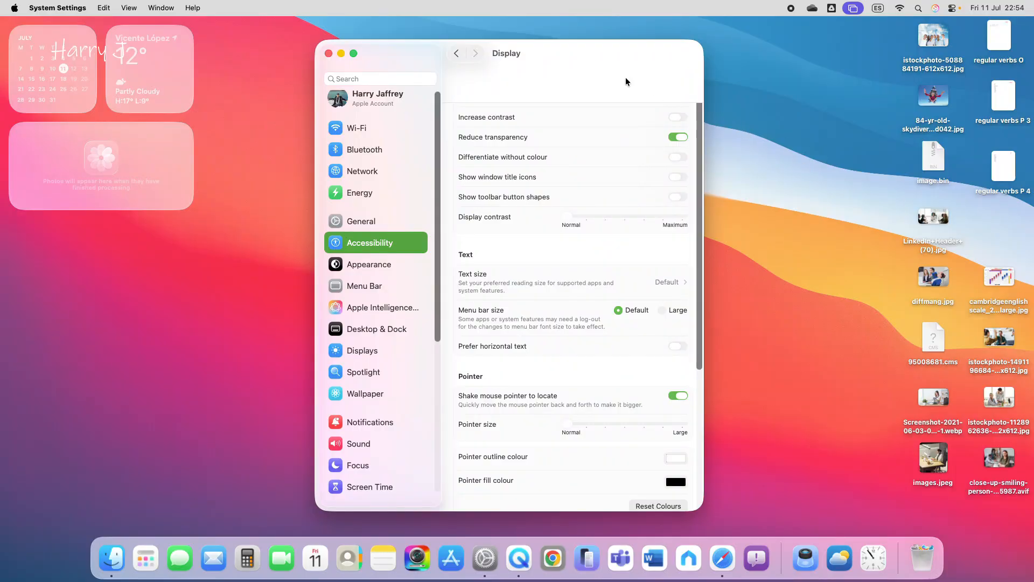
Step: Move the settings window aside, and look through the Wi-Fi, Bluetooth and Network settings
left_click_drag(537, 55, 623, 61)
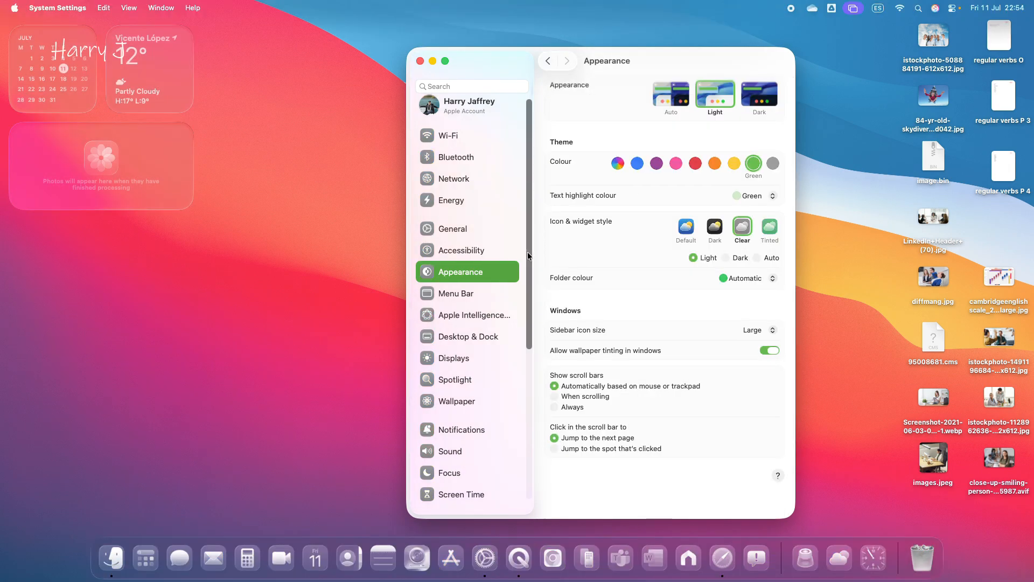
left_click_drag(528, 252, 521, 218)
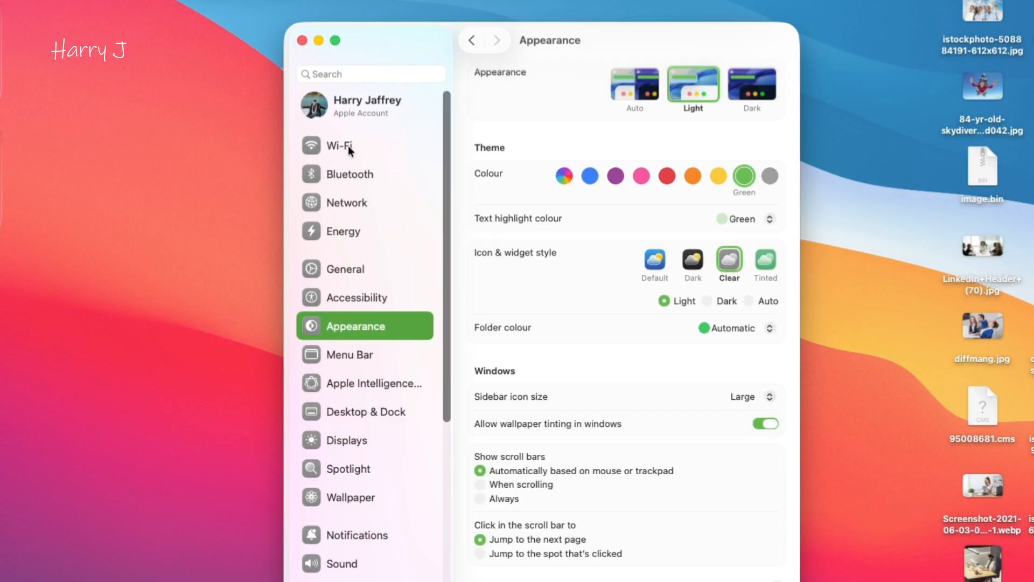
left_click(455, 143)
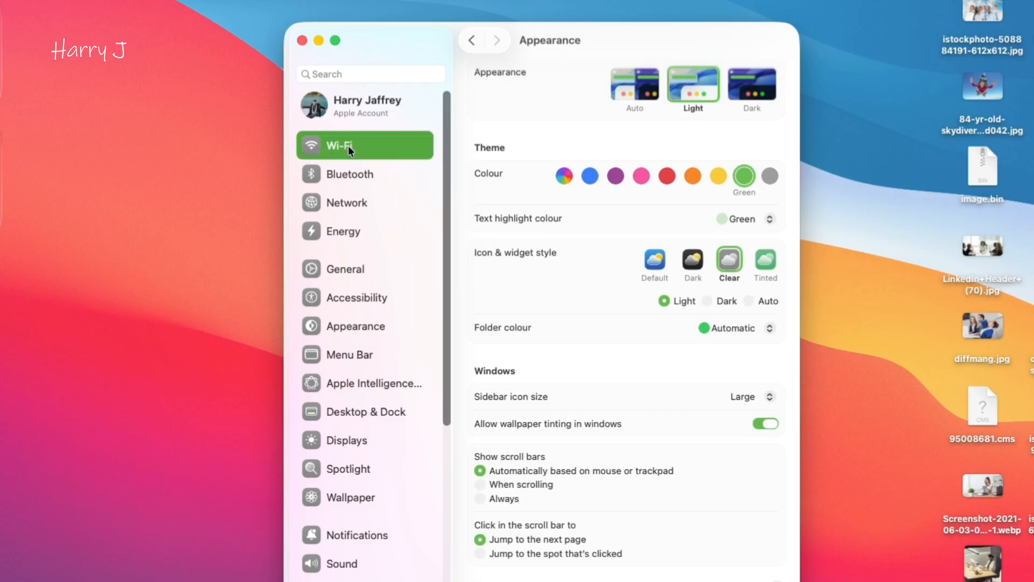
mouse_move(564, 207)
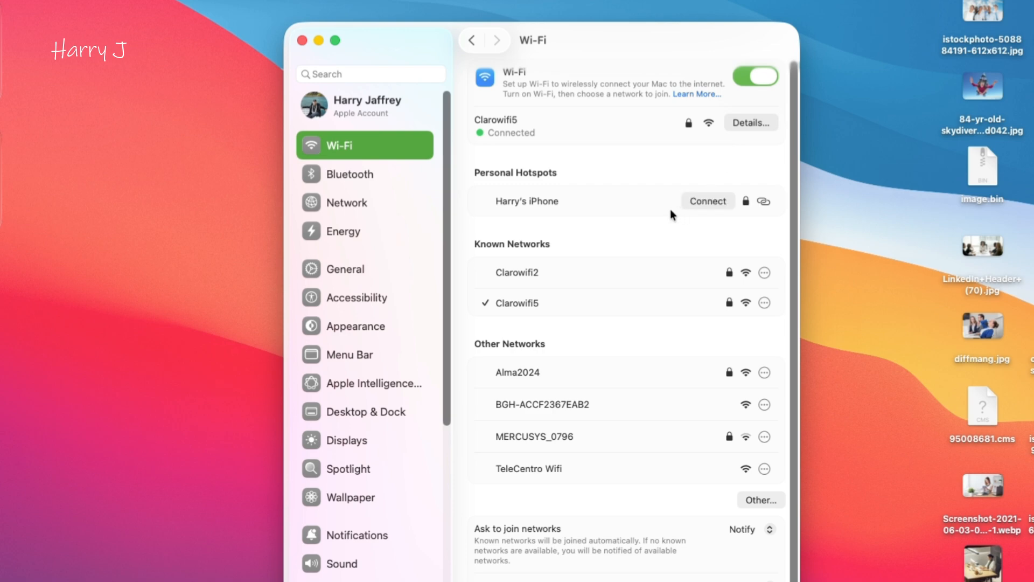
left_click(366, 177)
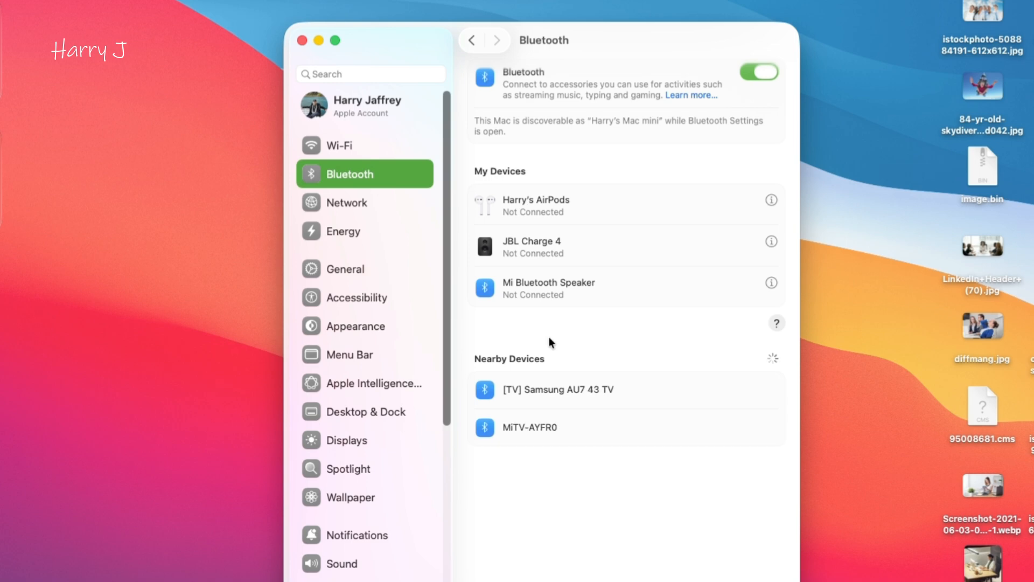
left_click(360, 208)
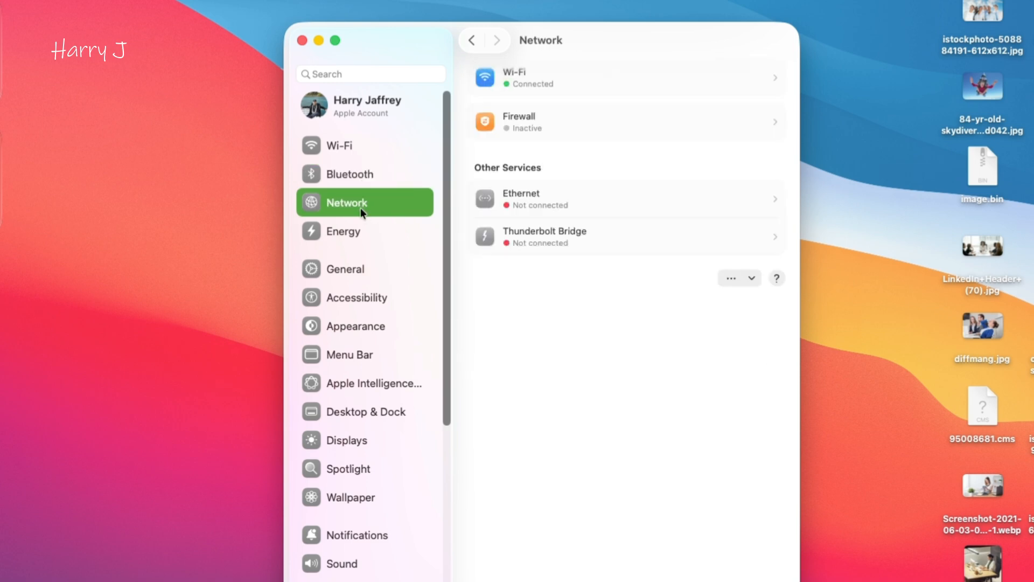
Step: Turn Low Power Mode on and back off in the Energy settings
left_click(371, 234)
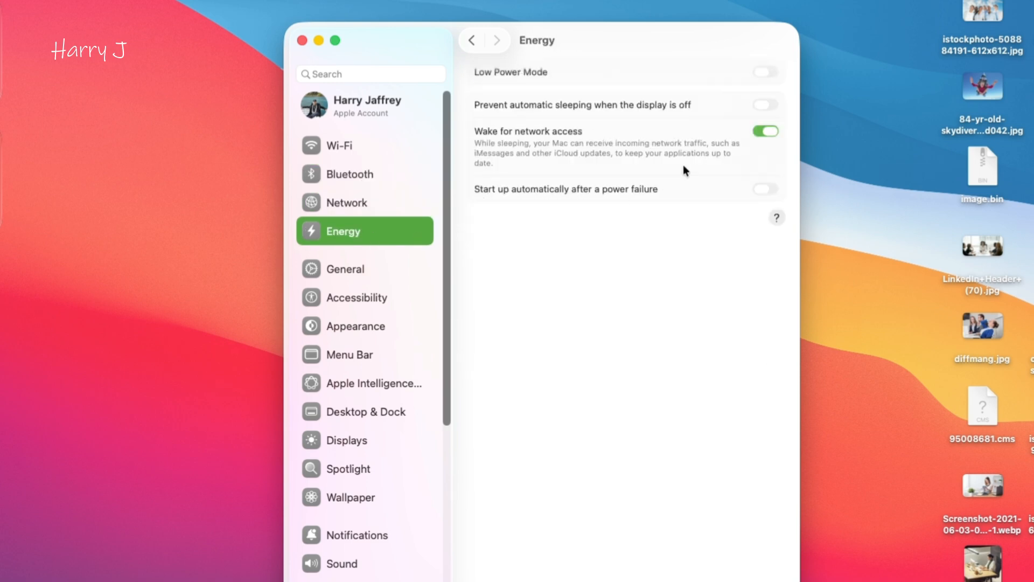
left_click(771, 71)
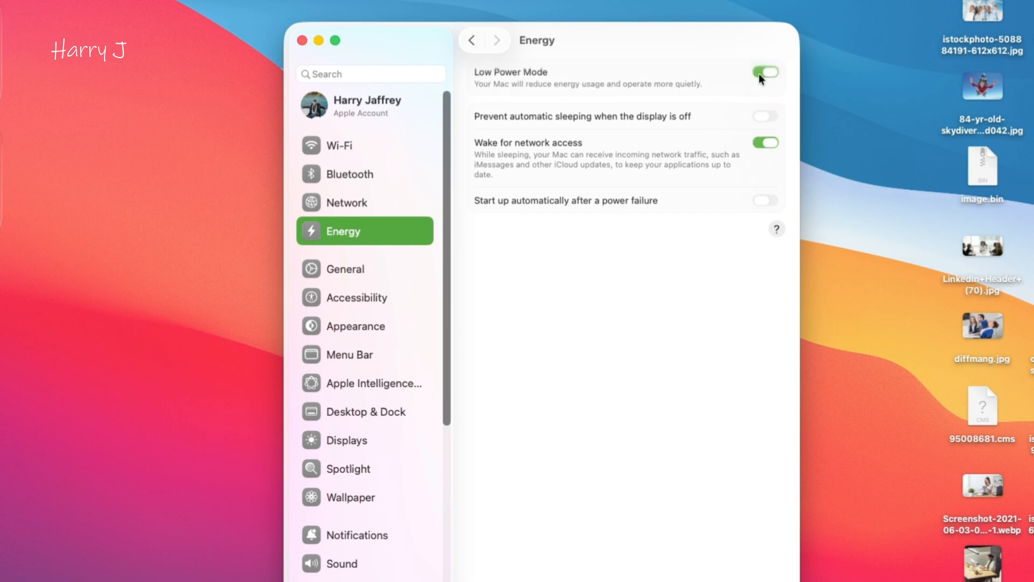
left_click(760, 76)
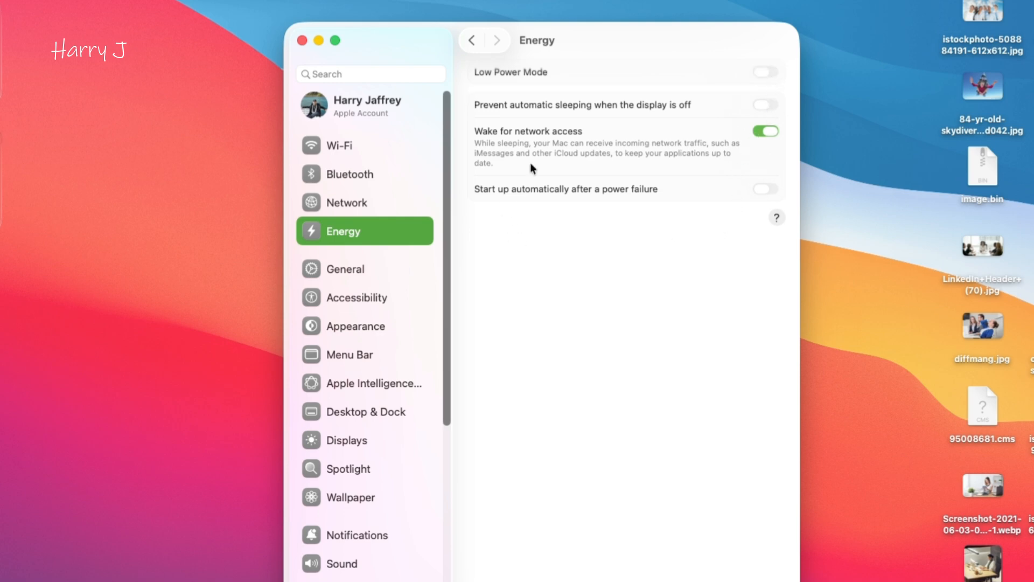
Step: Review the Software Update options under General, and look over the Menu Bar settings and controls
left_click(364, 267)
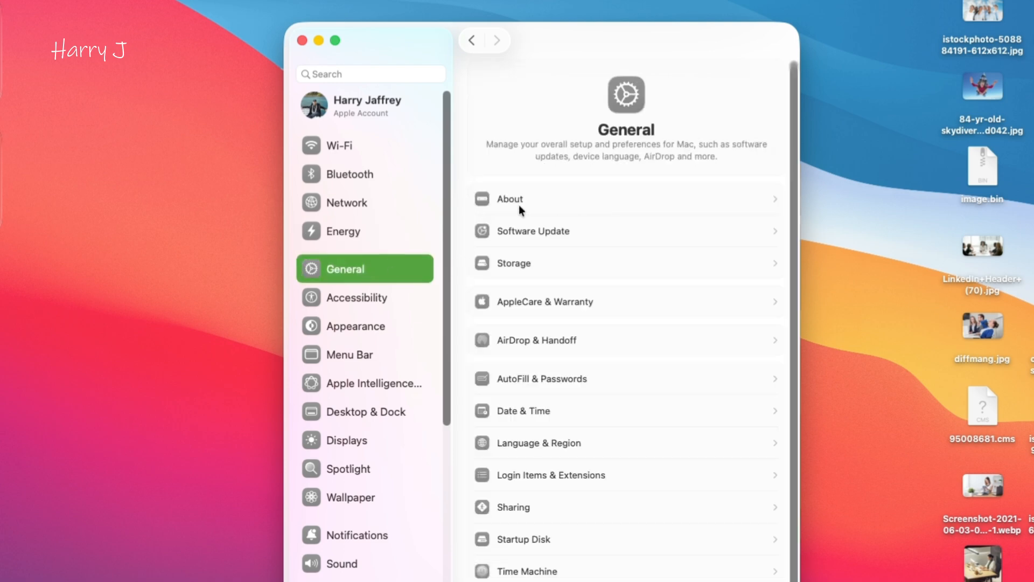
left_click(538, 233)
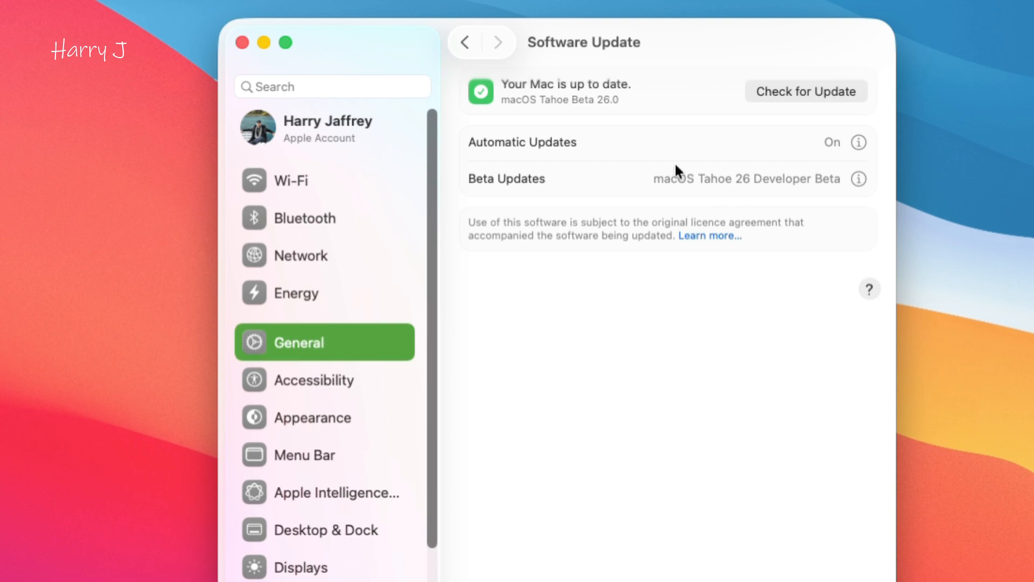
left_click(313, 455)
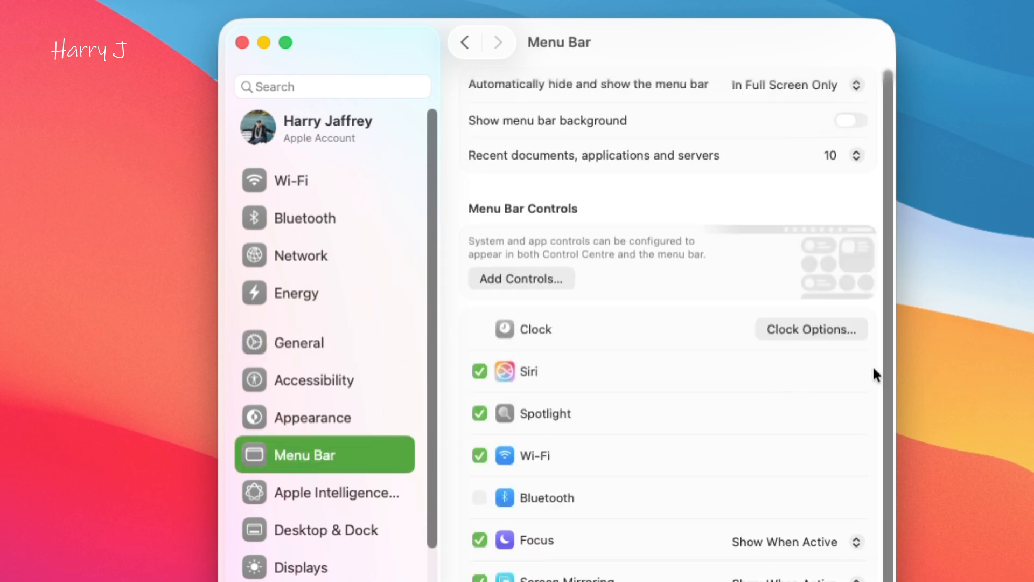
scroll(887, 379, "down", 2)
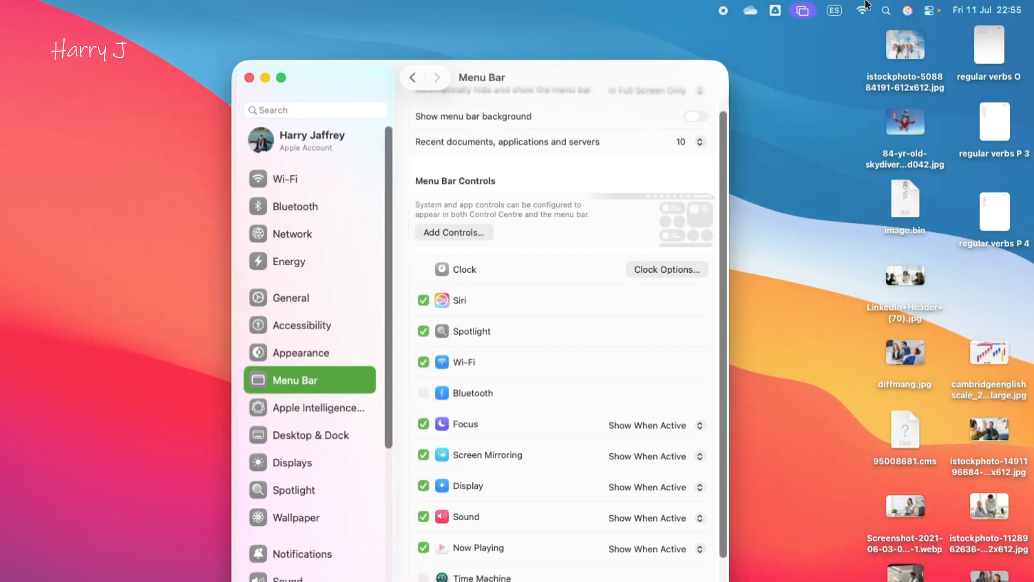
Step: Show Bluetooth and Weather in the menu bar, leaving Time Machine hidden
left_click(425, 392)
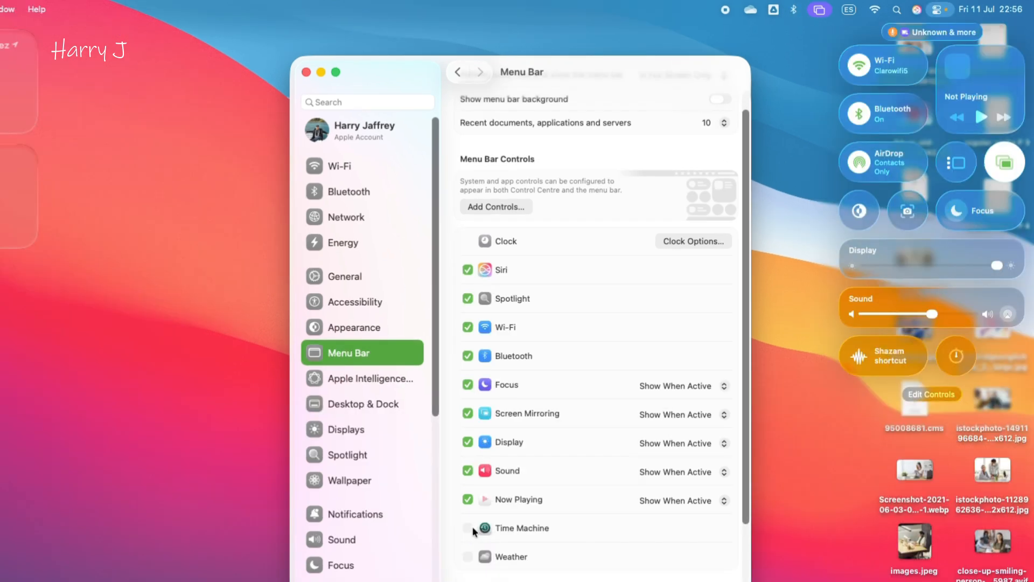
left_click(469, 530)
left_click(469, 530)
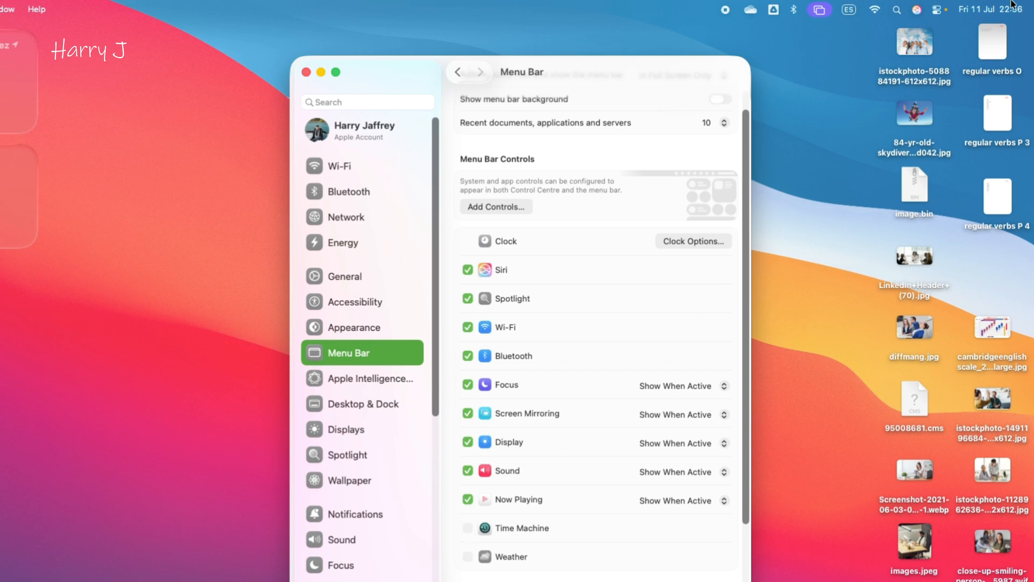
left_click(468, 557)
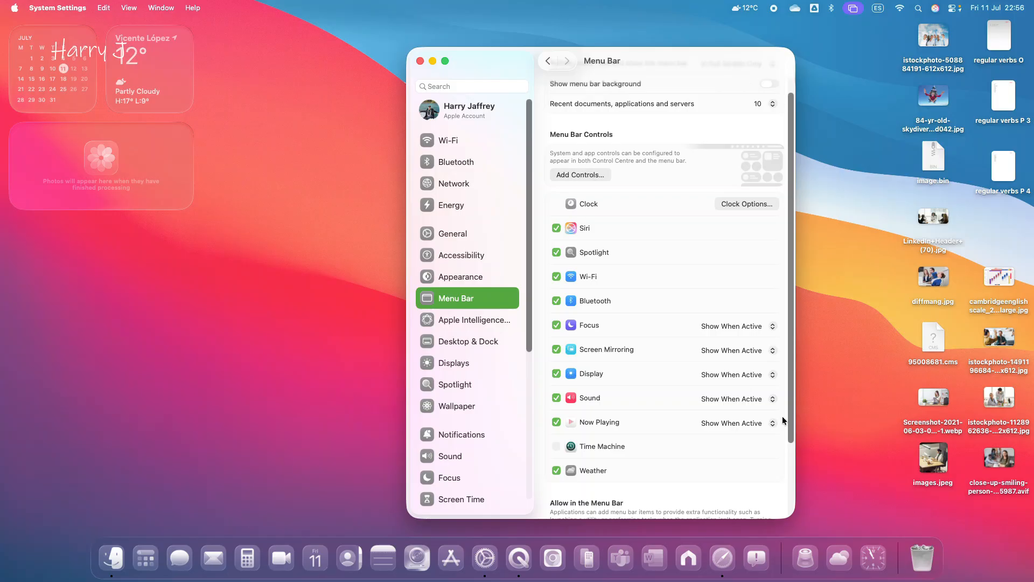
Step: Switch Google Drive and OneDrive off and back on among the apps allowed in the menu bar
left_click_drag(791, 428, 784, 509)
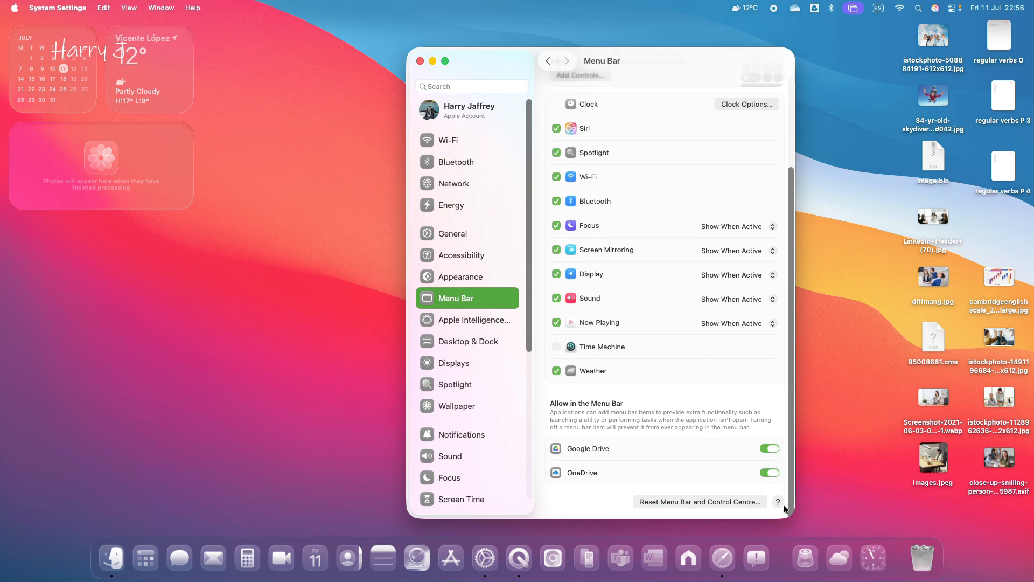
left_click(765, 450)
left_click(774, 449)
left_click(765, 473)
left_click(727, 556)
left_click(722, 556)
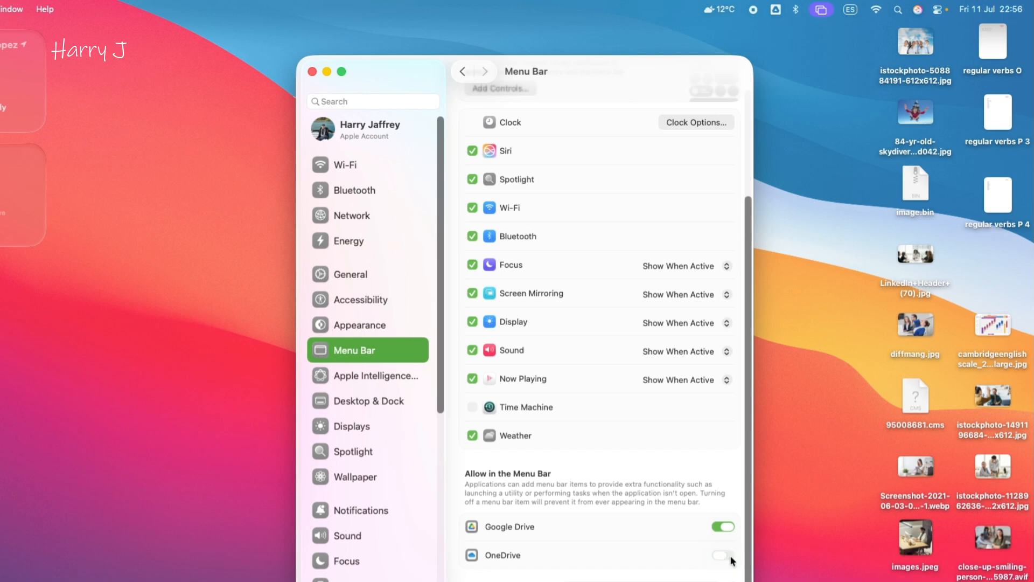
left_click(732, 561)
Step: Turn Apple Intelligence off and back on in the Apple Intelligence & Siri settings
left_click(369, 377)
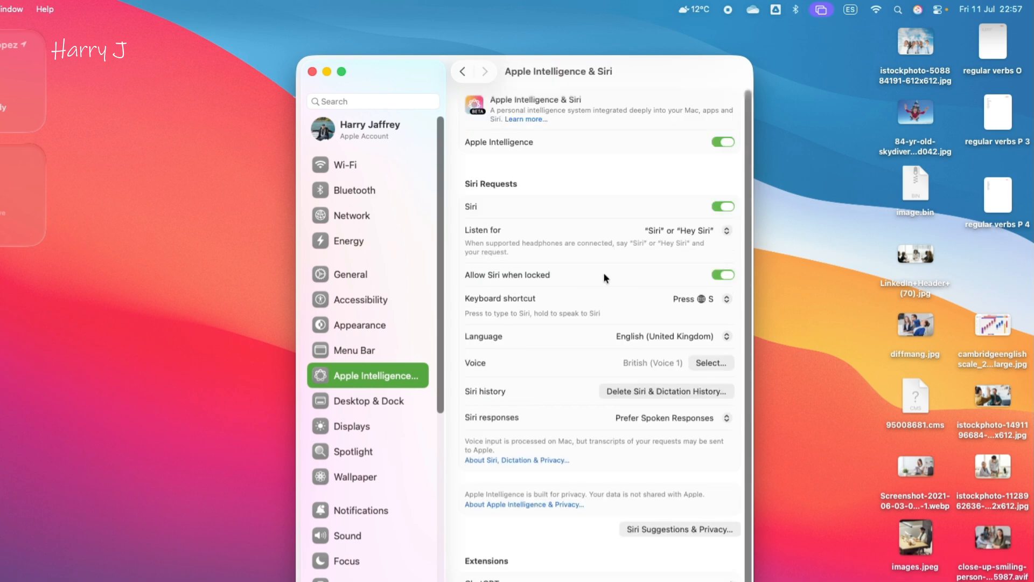
left_click(717, 144)
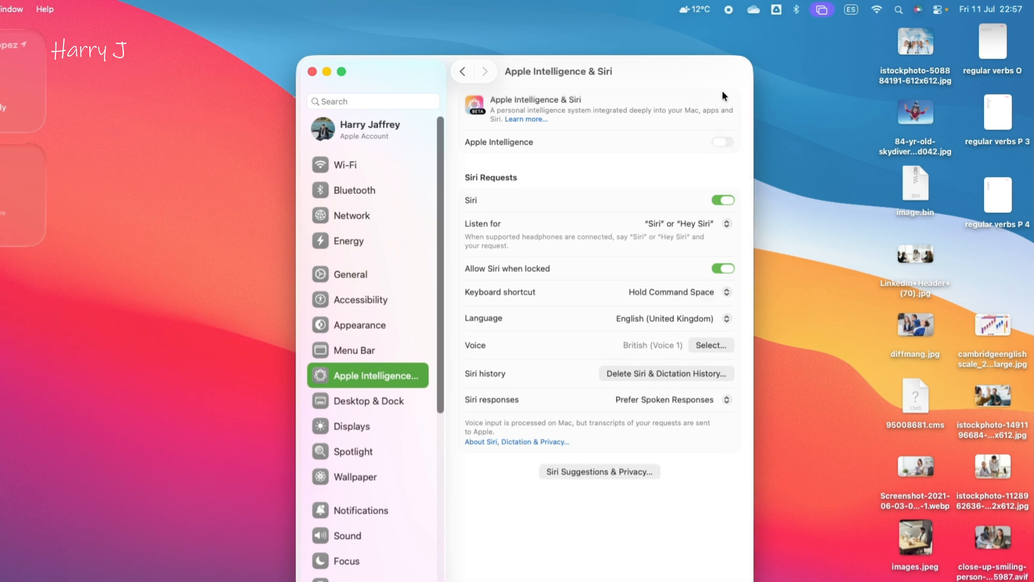
left_click(728, 141)
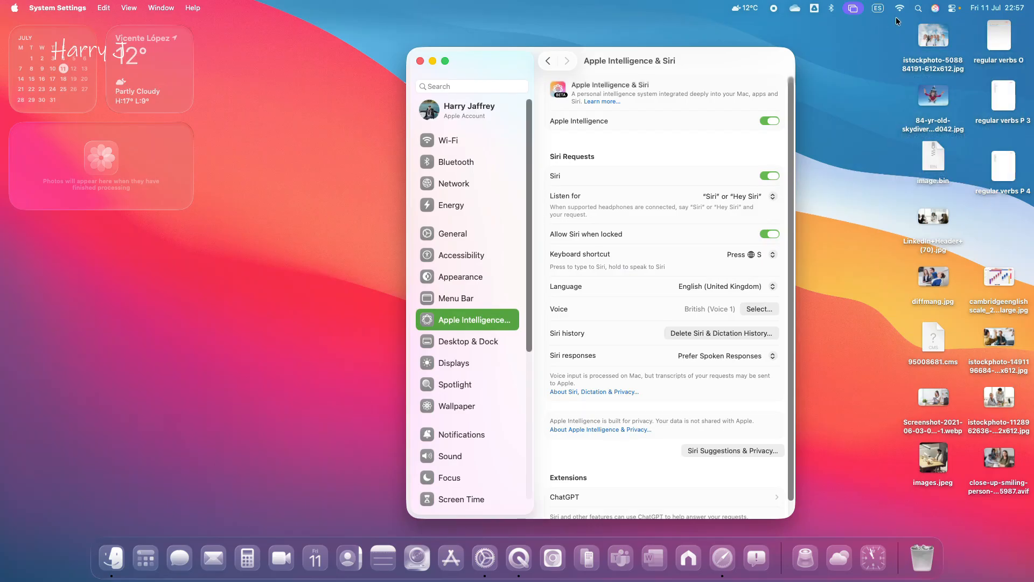
Step: Try a voice request with Siri, and turn Apple Intelligence off
left_click(935, 10)
left_click(1015, 36)
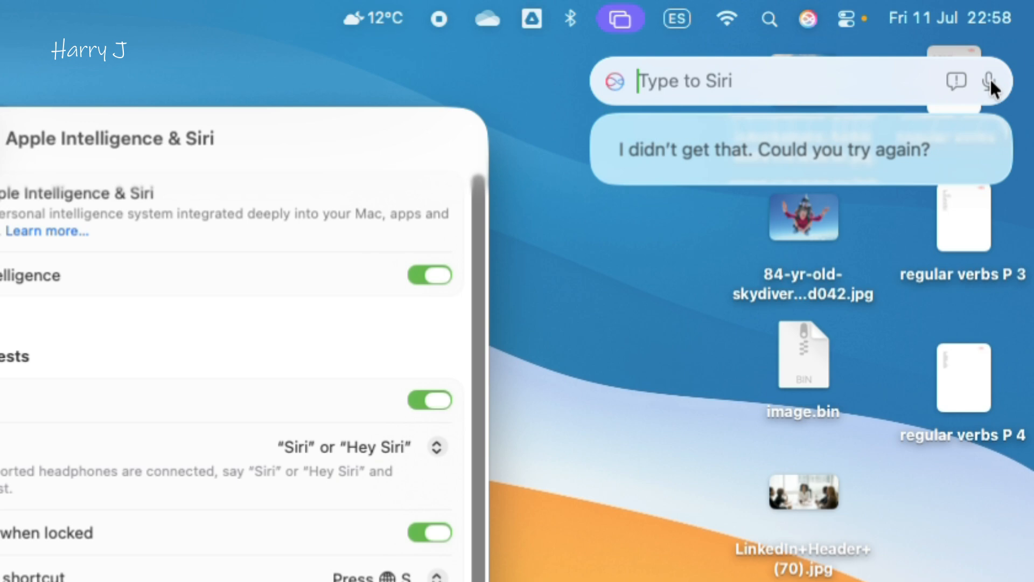
left_click(990, 79)
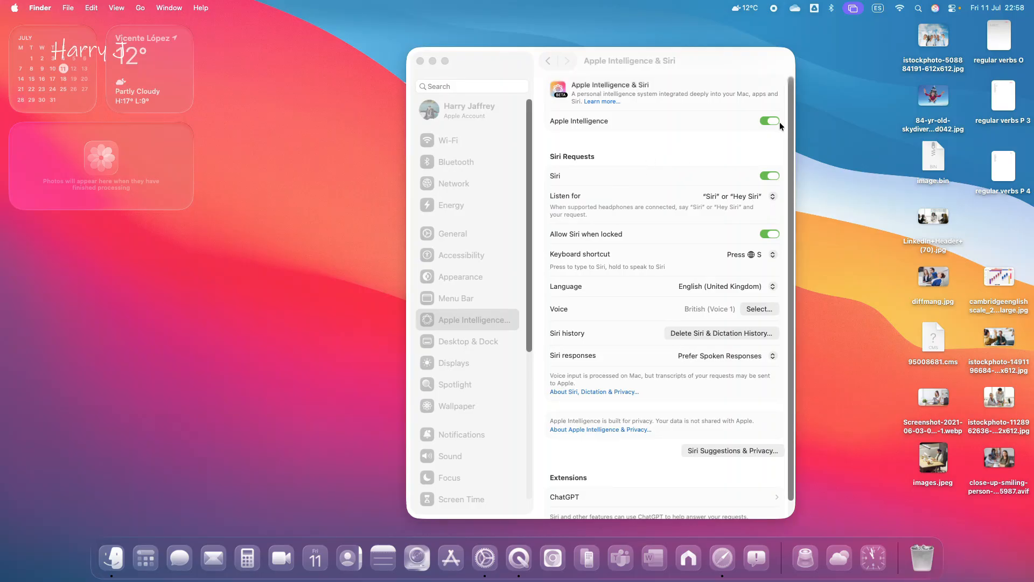
left_click(766, 123)
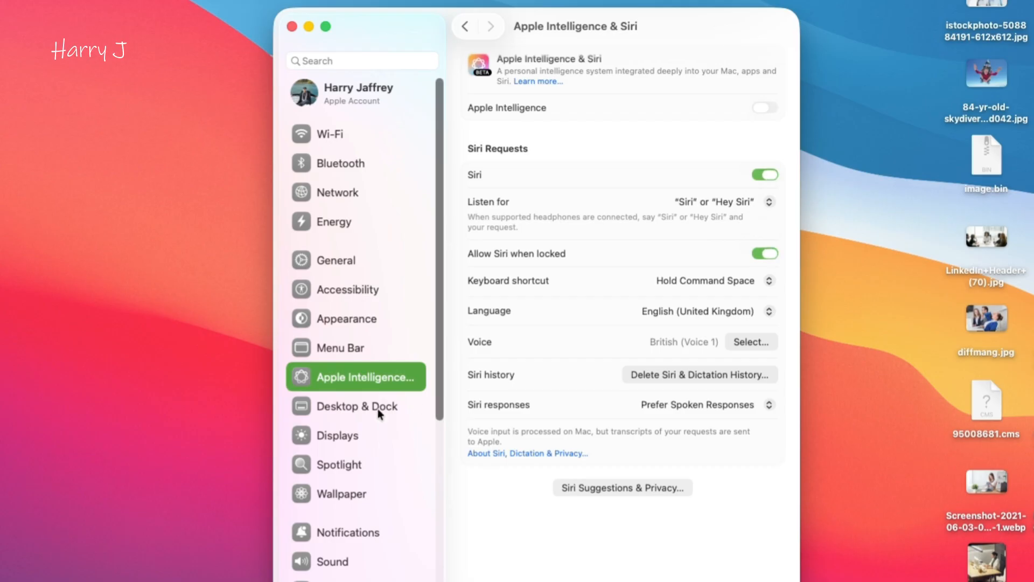
Step: Try larger and smaller Dock sizes in the Desktop & Dock settings, and settle on a size slightly below the middle
left_click(480, 344)
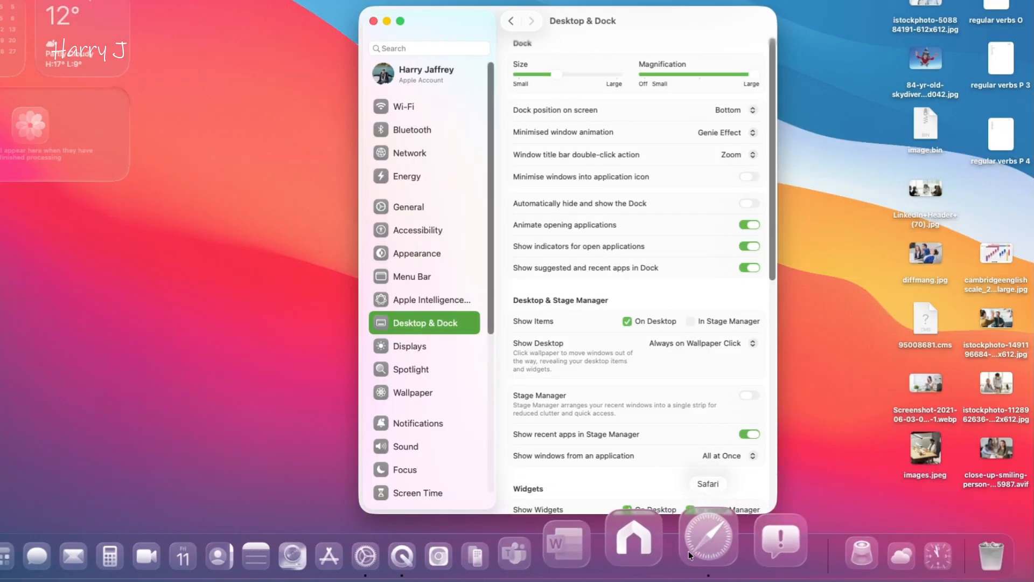
left_click_drag(559, 80, 610, 82)
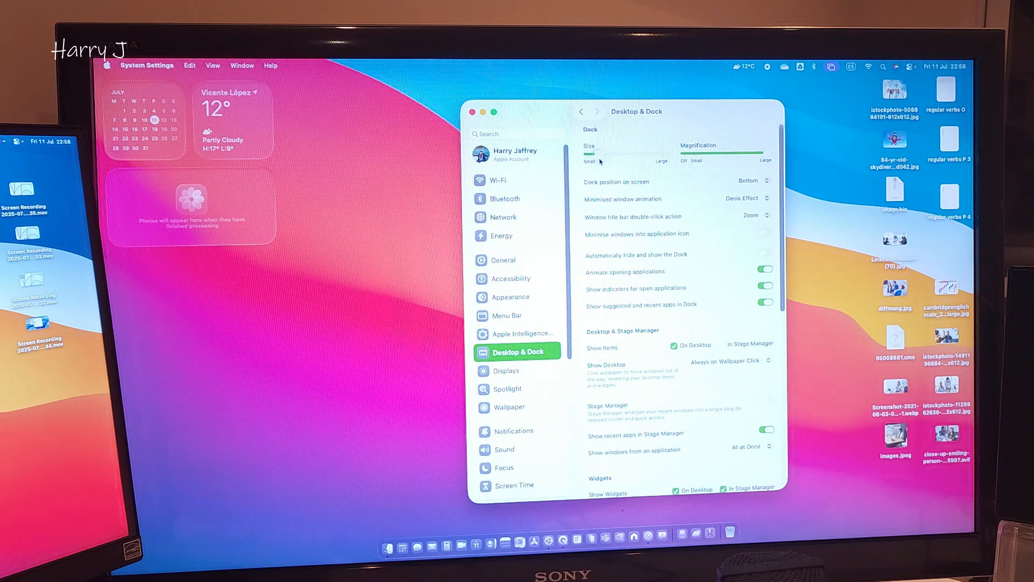
left_click_drag(600, 160, 613, 161)
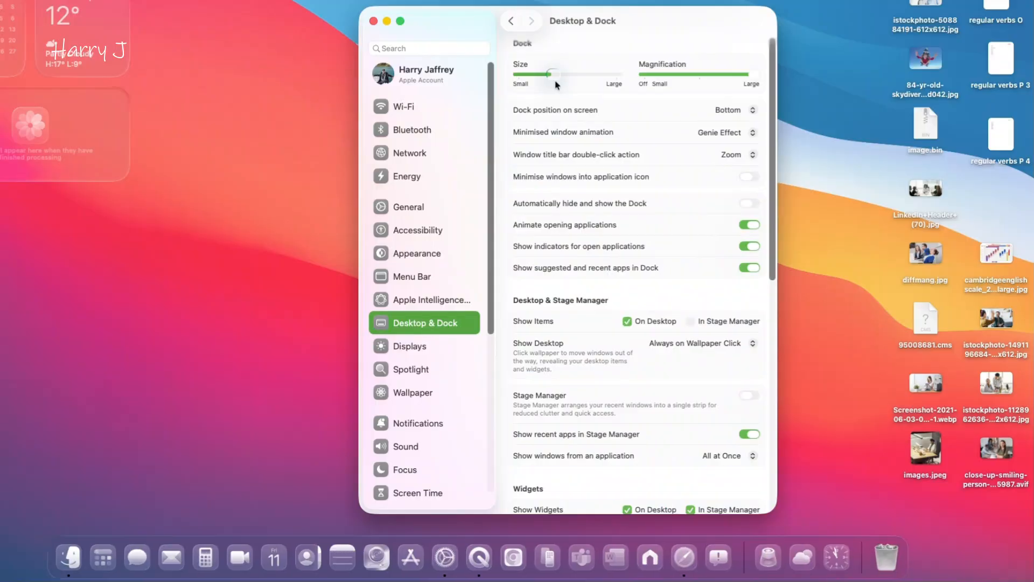
left_click_drag(552, 81, 563, 83)
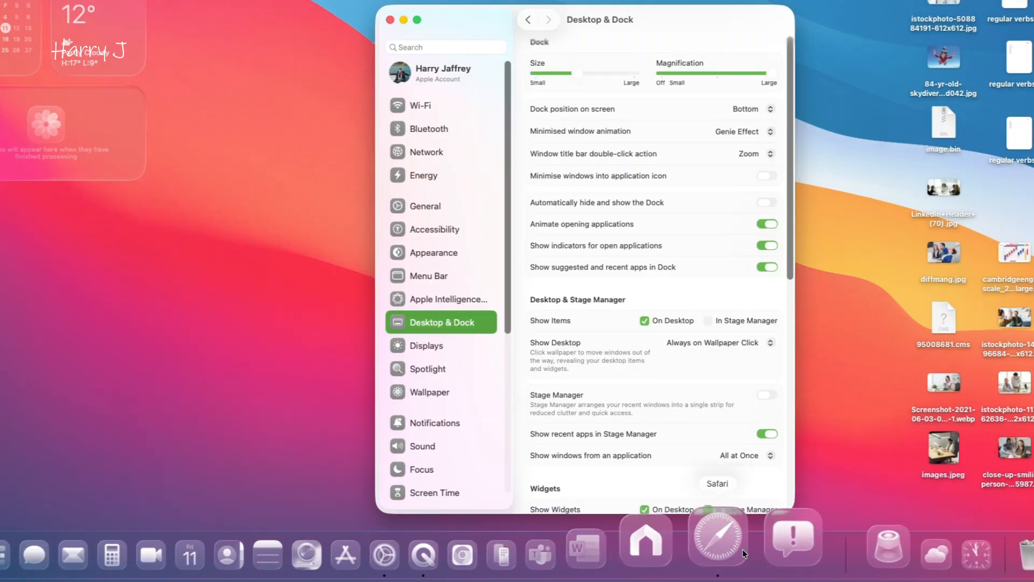
Step: Lower the Dock magnification to medium and to Off, and return it to near Large
left_click_drag(771, 77, 717, 78)
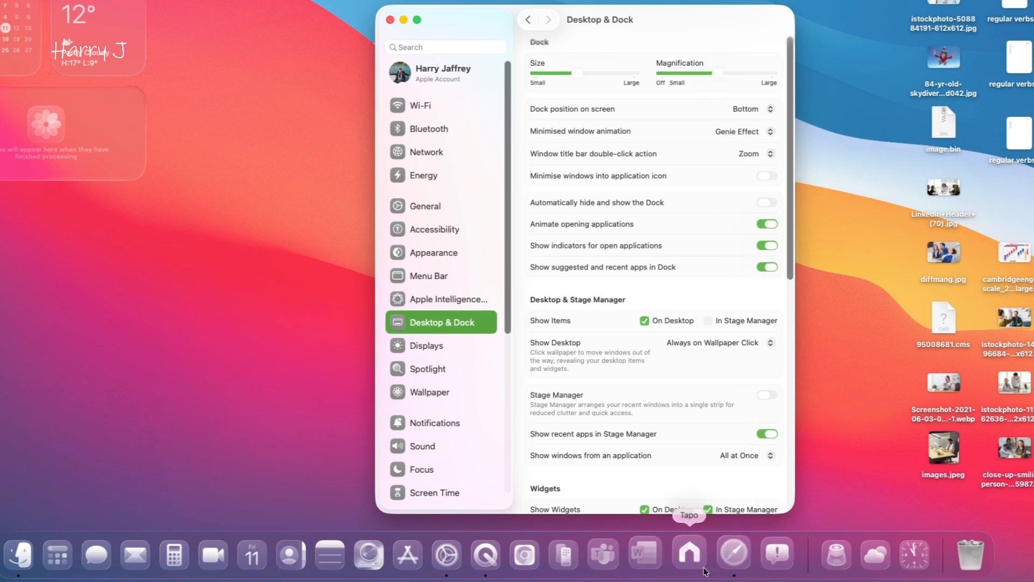
left_click_drag(712, 74, 660, 76)
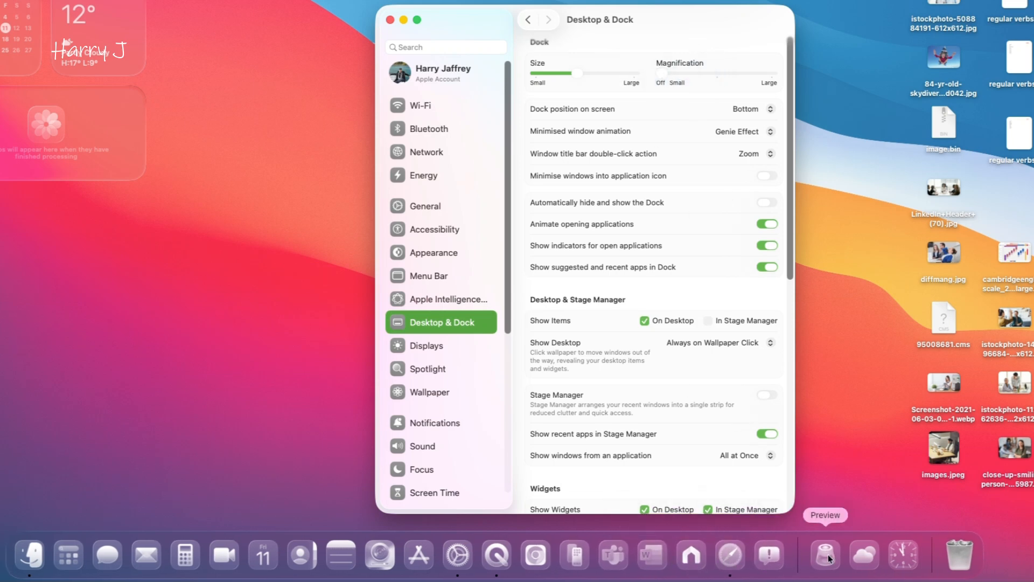
left_click_drag(662, 74, 775, 76)
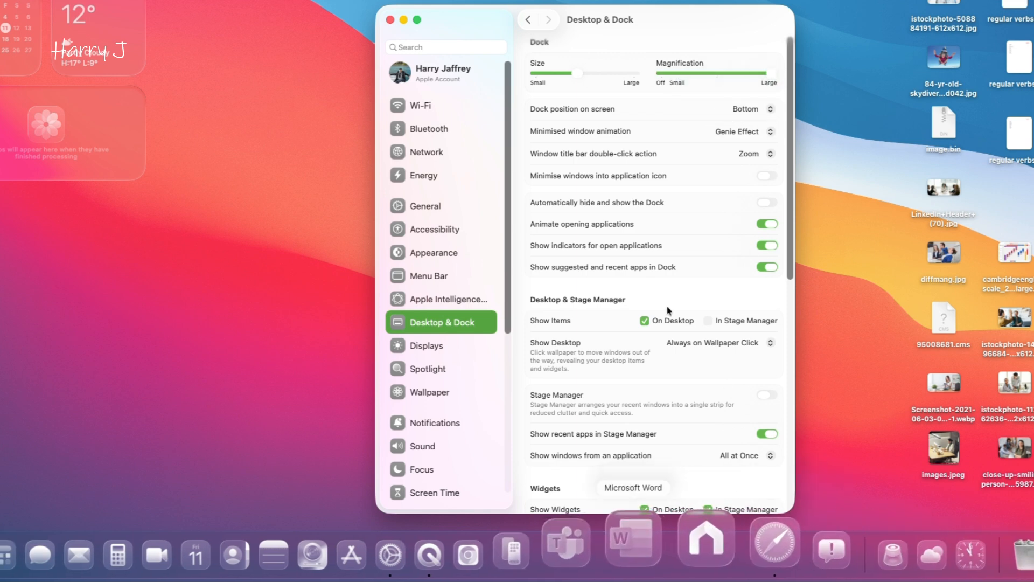
Step: Try the Dock position on screen as Left and Right, and set it back to Bottom
left_click(749, 110)
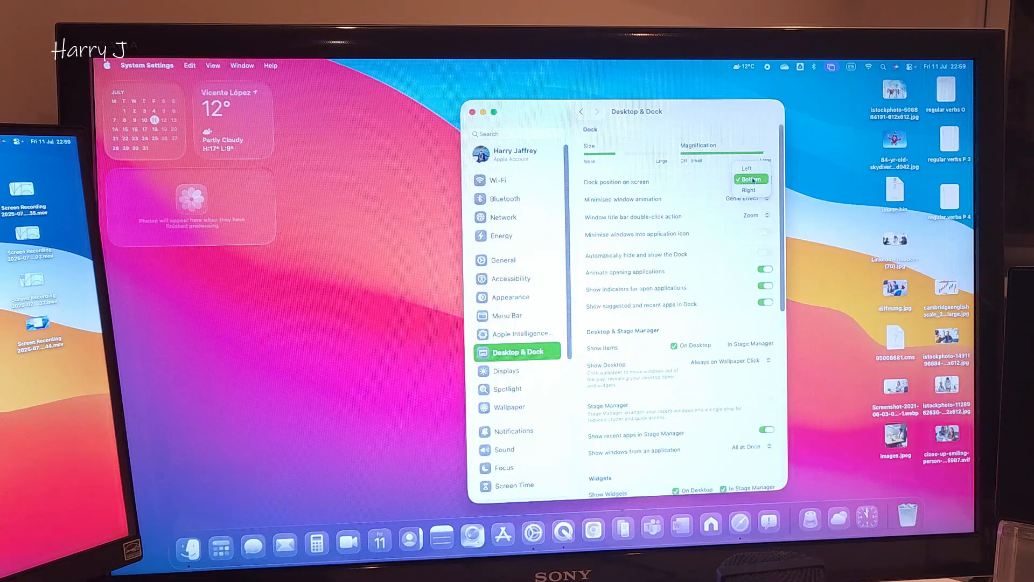
left_click(748, 168)
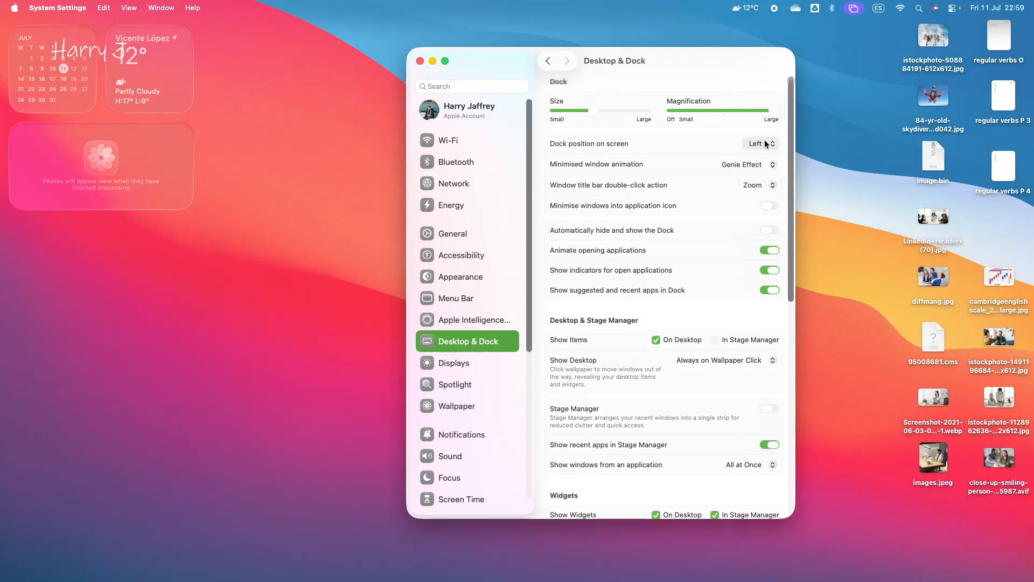
left_click(765, 145)
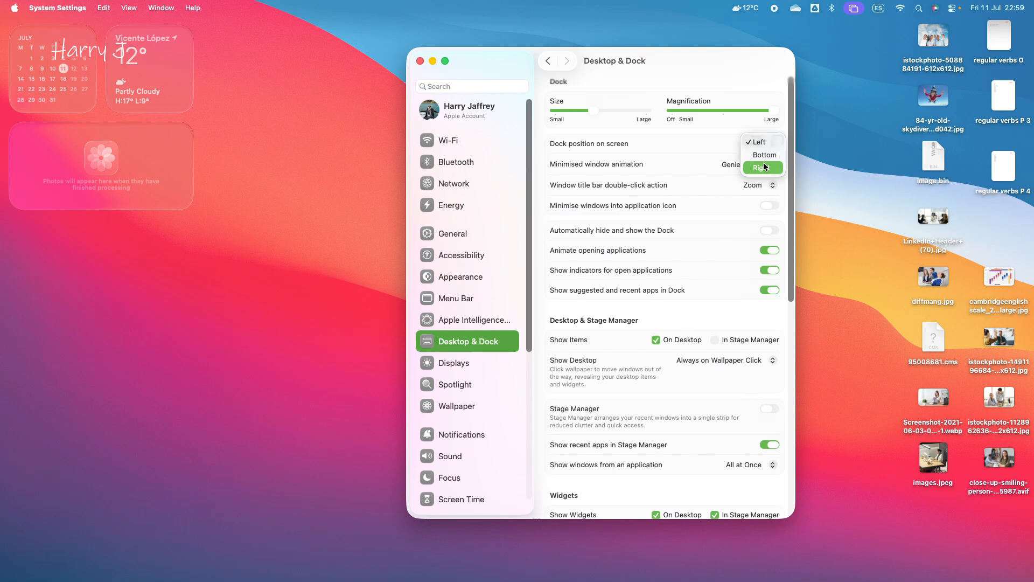
left_click(765, 167)
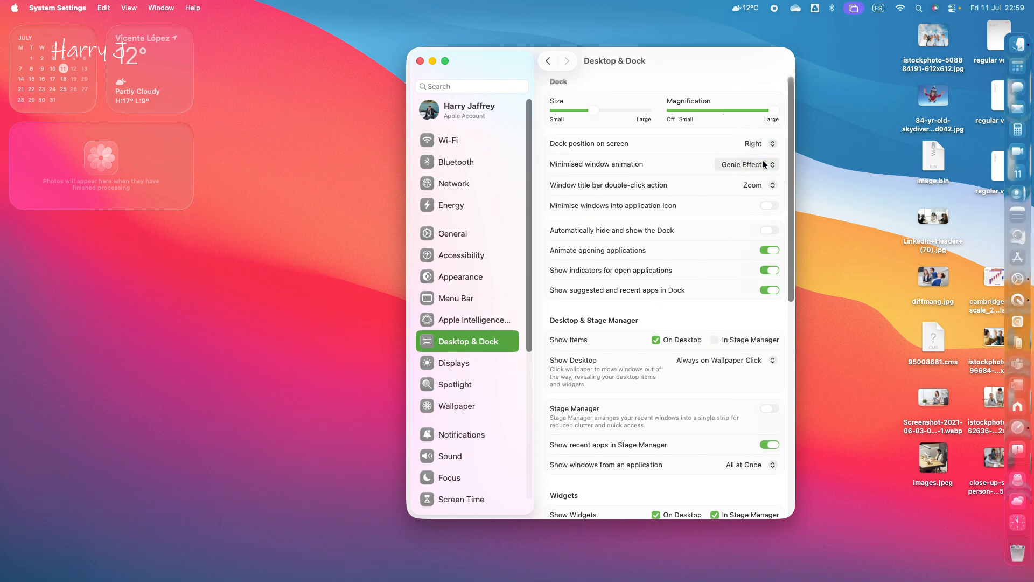
left_click(752, 145)
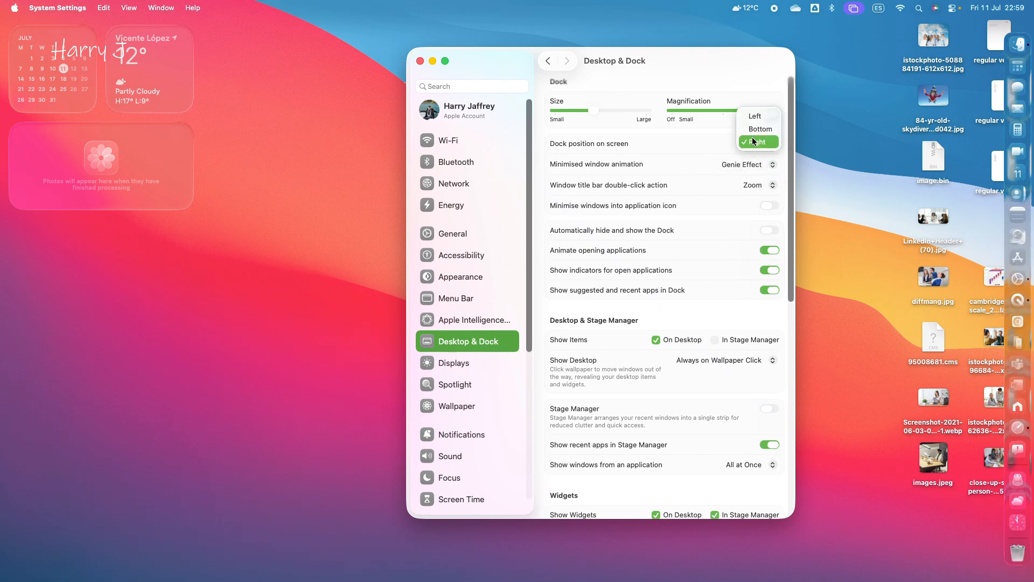
left_click(754, 130)
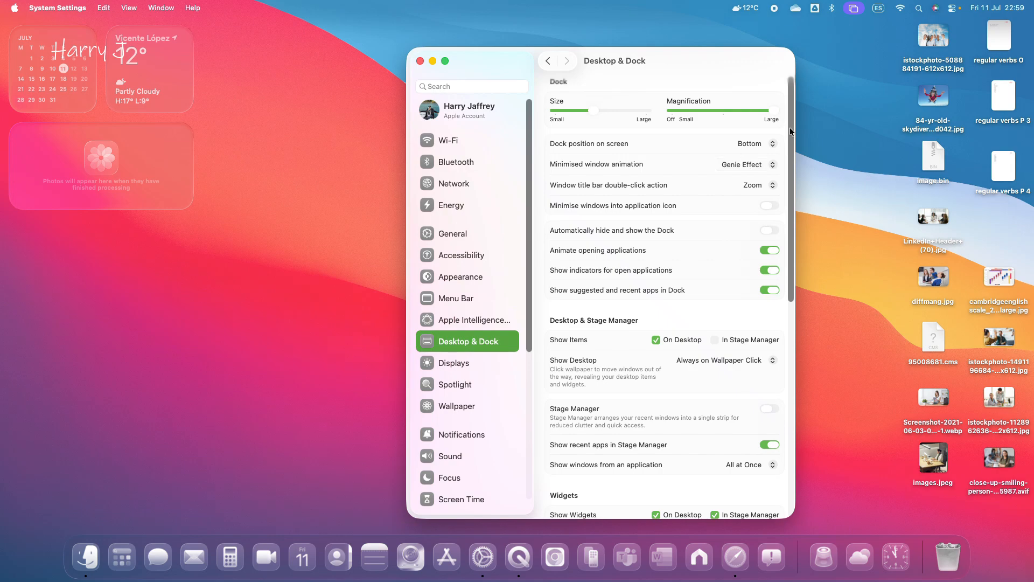
left_click_drag(790, 129, 789, 144)
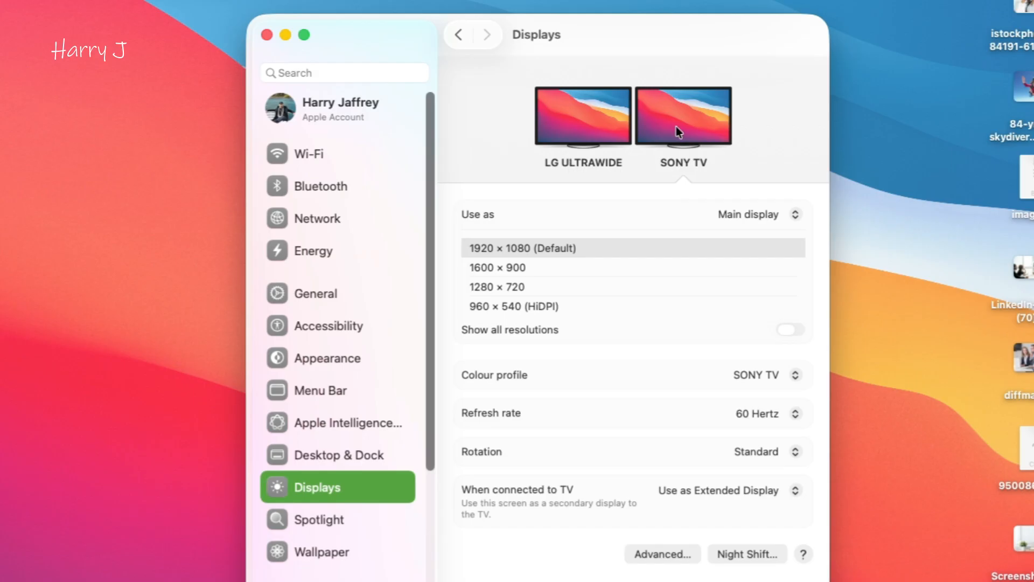
Step: Compare the LG ULTRAWIDE and SONY TV display settings, and check the "Use as" options of the SONY TV
left_click(600, 129)
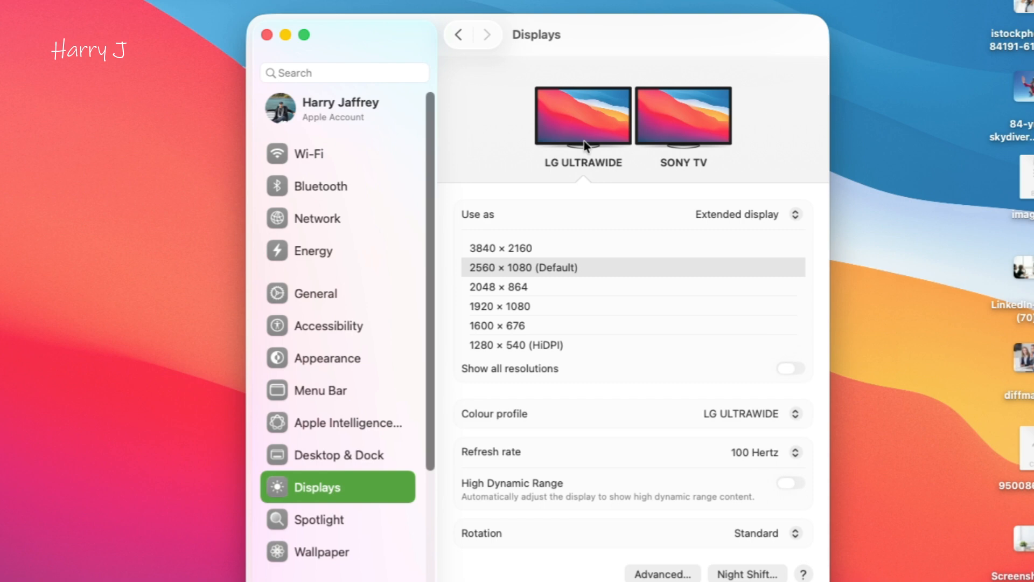
left_click(692, 134)
left_click(605, 136)
left_click(719, 121)
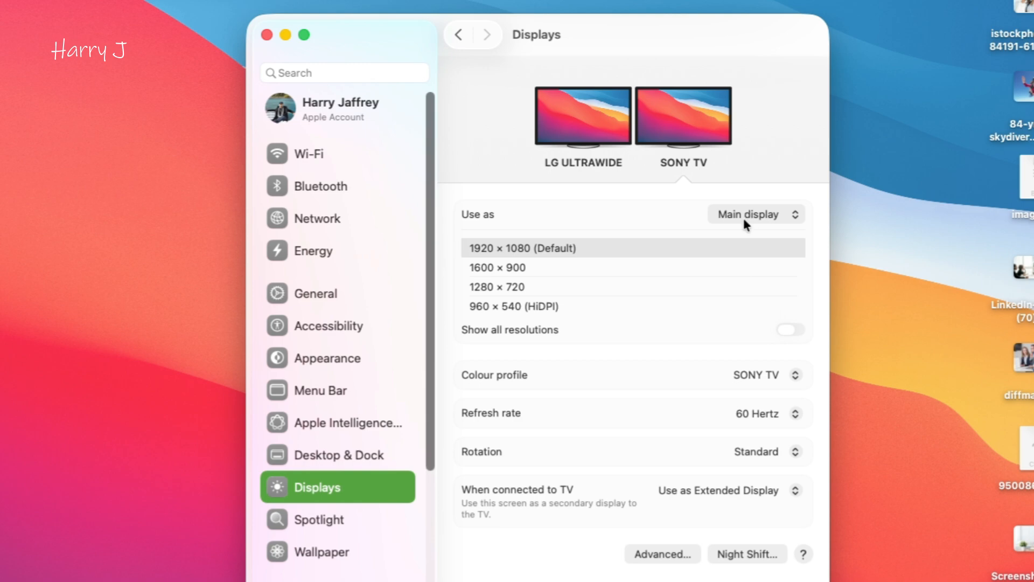
left_click(780, 214)
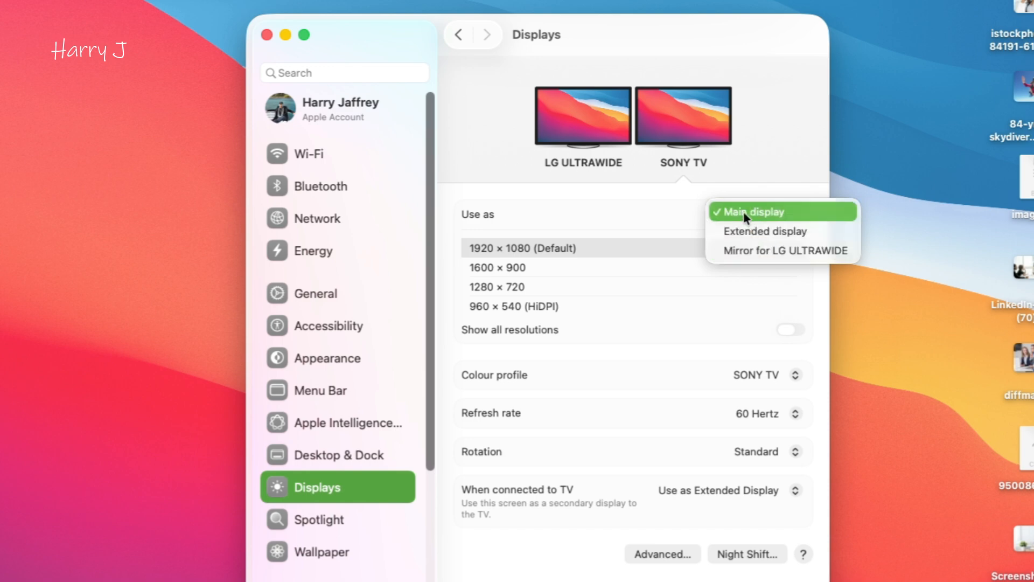
left_click(632, 216)
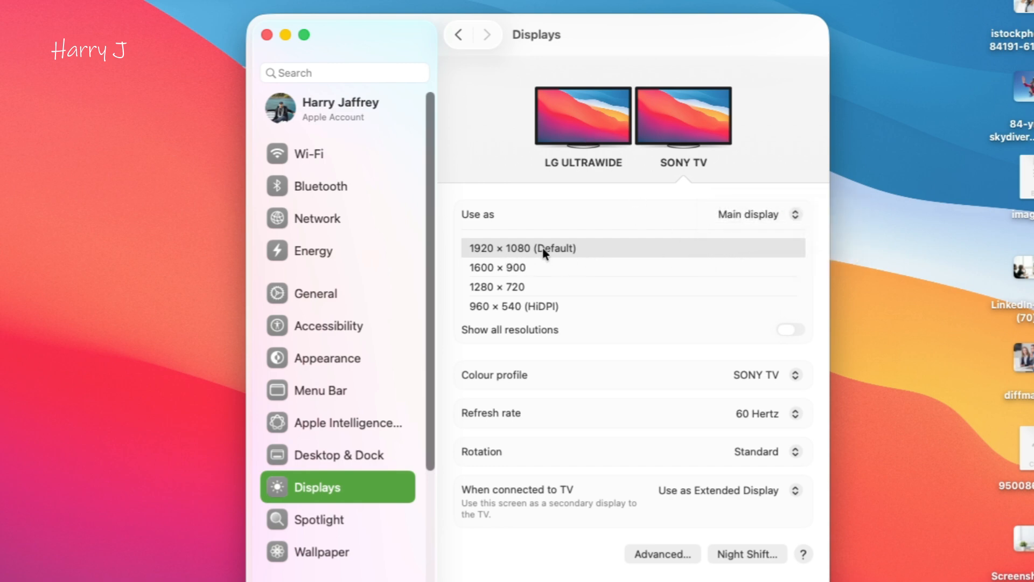
Step: Review the LG ULTRAWIDE display's resolution, refresh rate and rotation settings
left_click(572, 128)
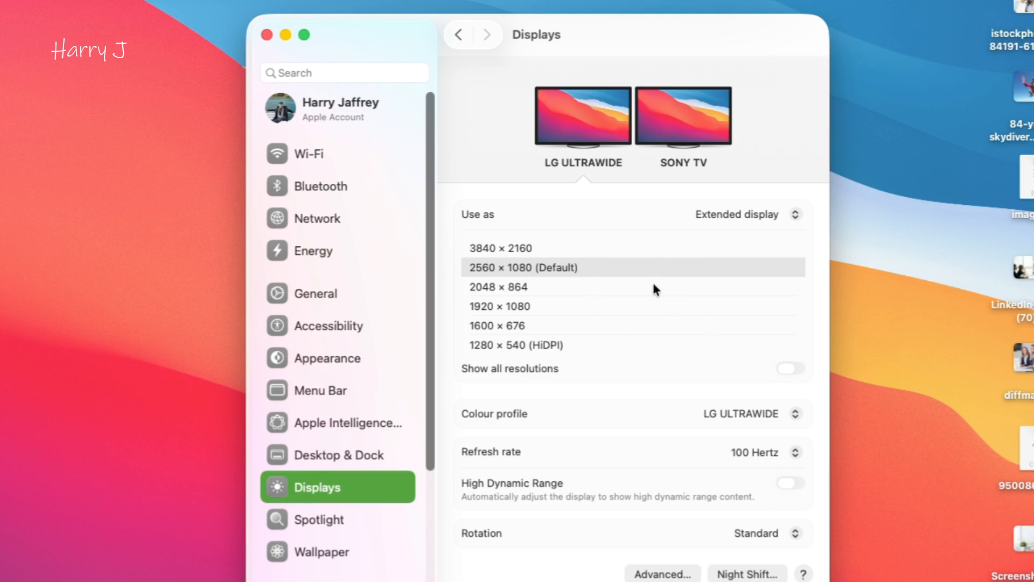
left_click(756, 454)
left_click(756, 454)
left_click(755, 534)
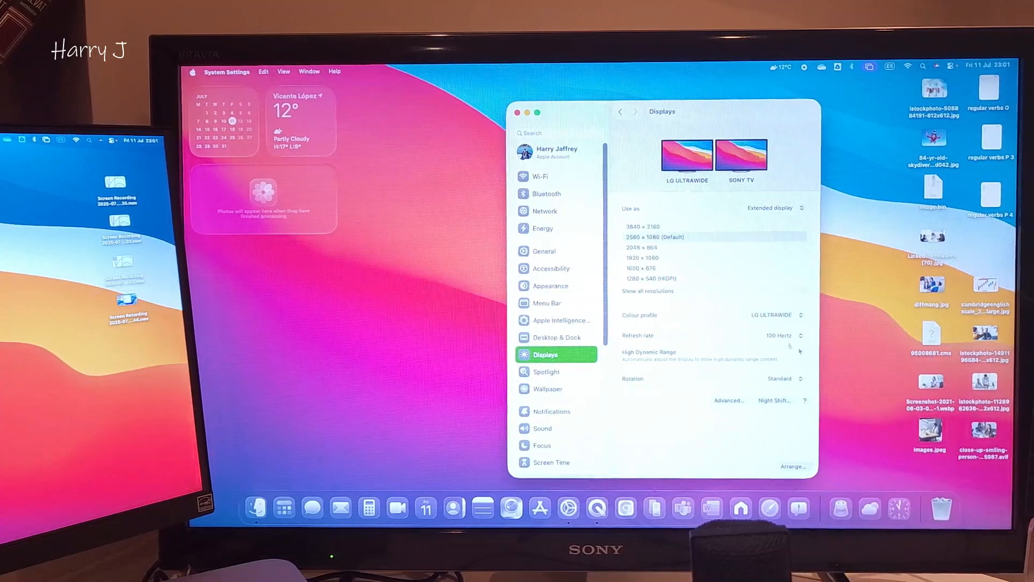
Step: Set notification previews to Always, and show notifications when the display is sleeping
left_click(552, 411)
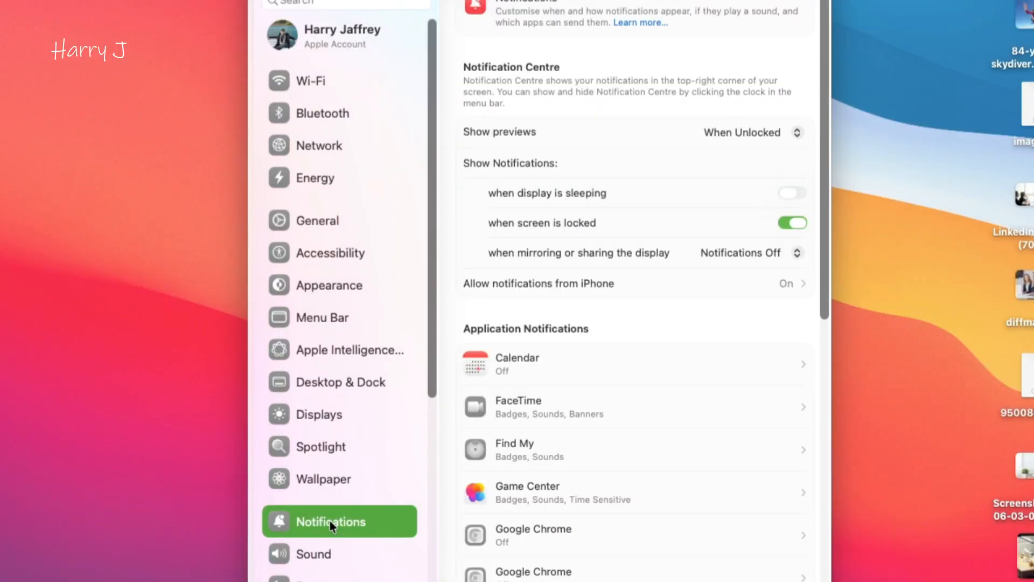
left_click(763, 132)
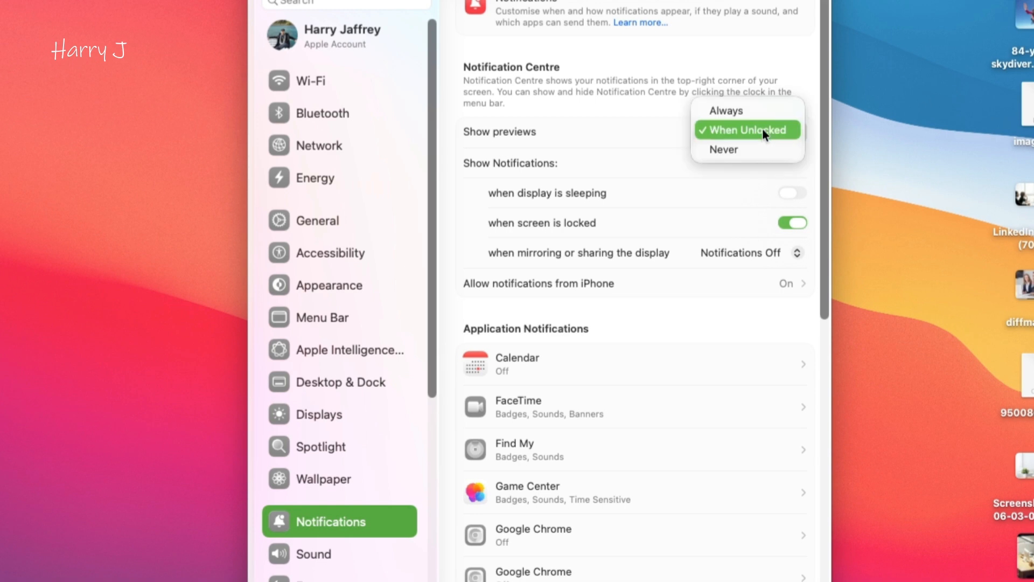
left_click(758, 110)
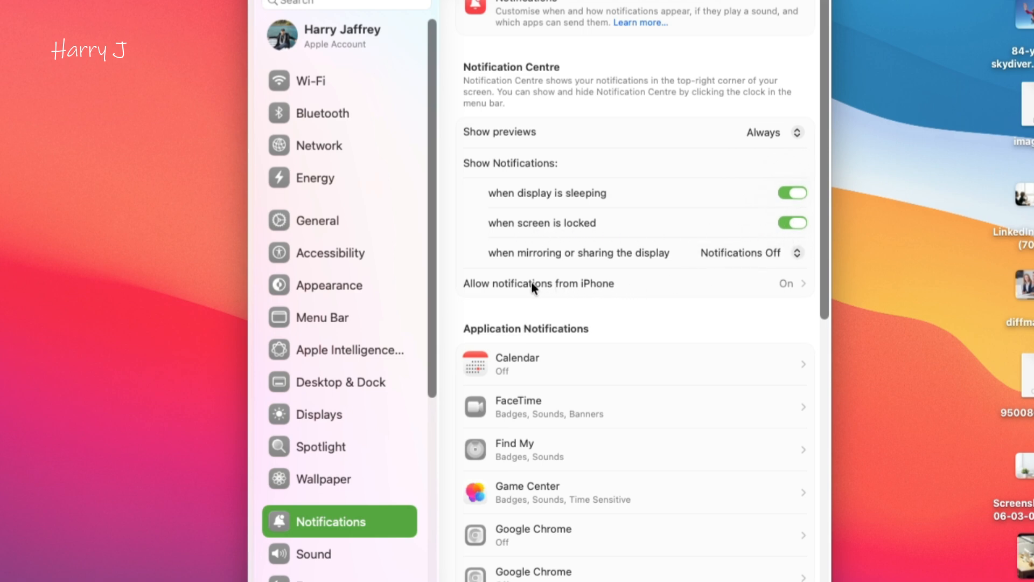
Step: Review the options for notifications from iPhone and the list of apps whose notifications are mirrored
left_click(779, 284)
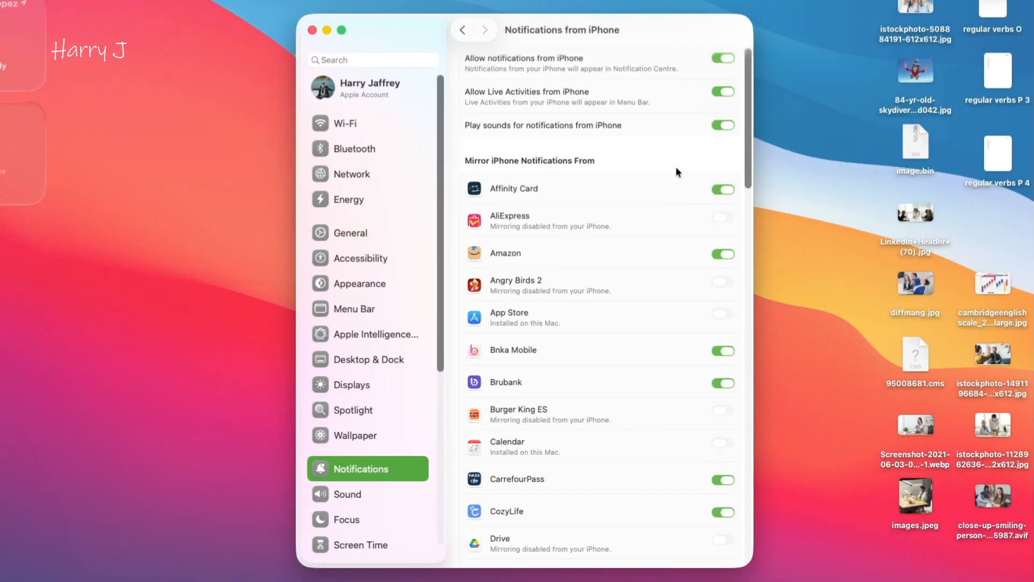
scroll(676, 171, "down", 15)
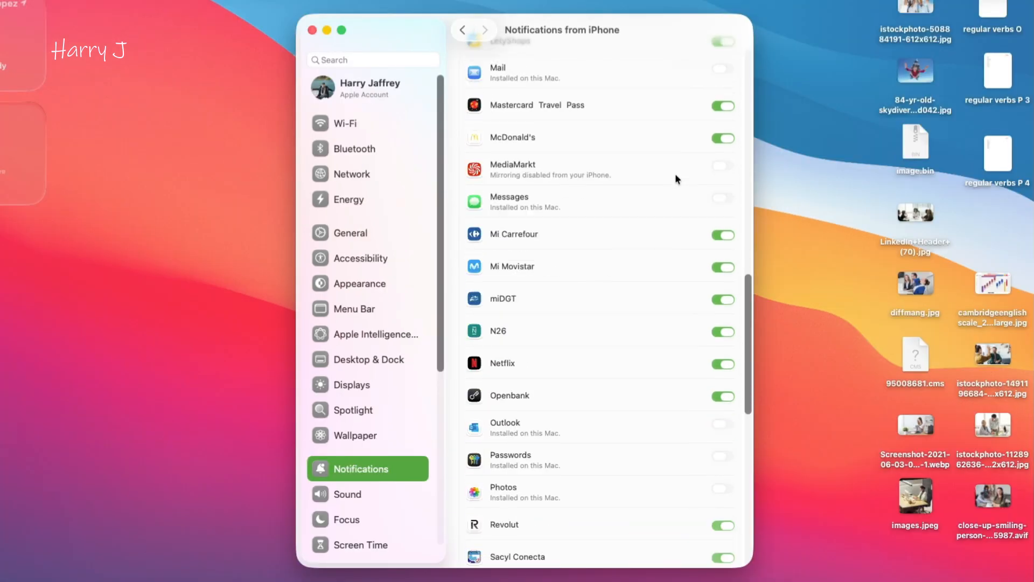
scroll(675, 175, "down", 8)
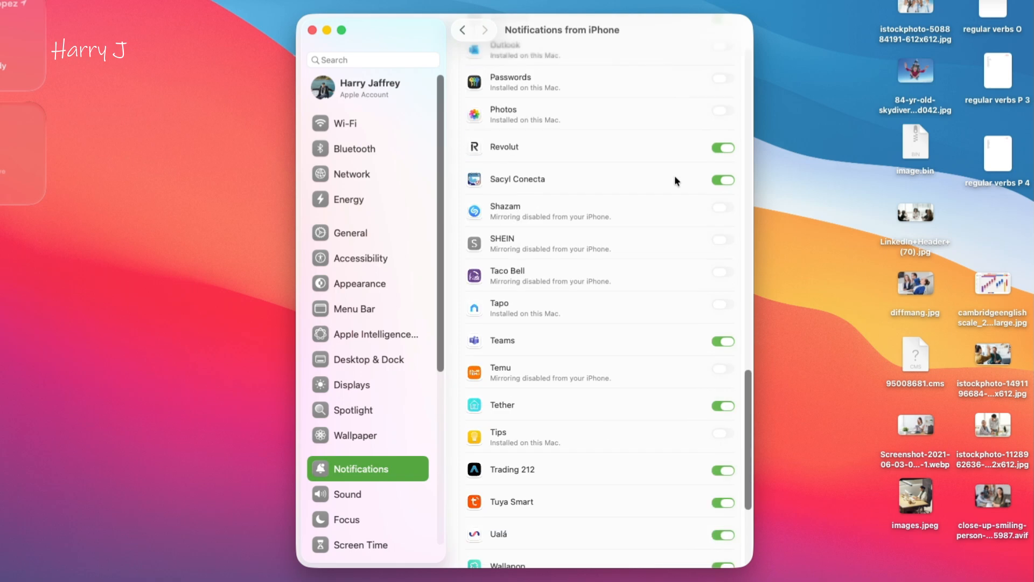
scroll(675, 176, "up", 15)
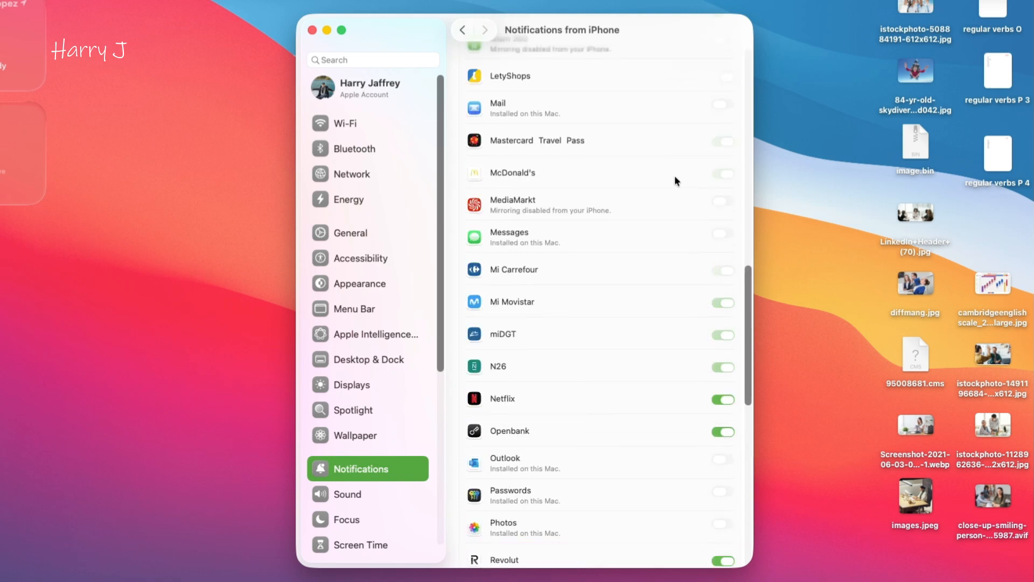
scroll(670, 139, "up", 5)
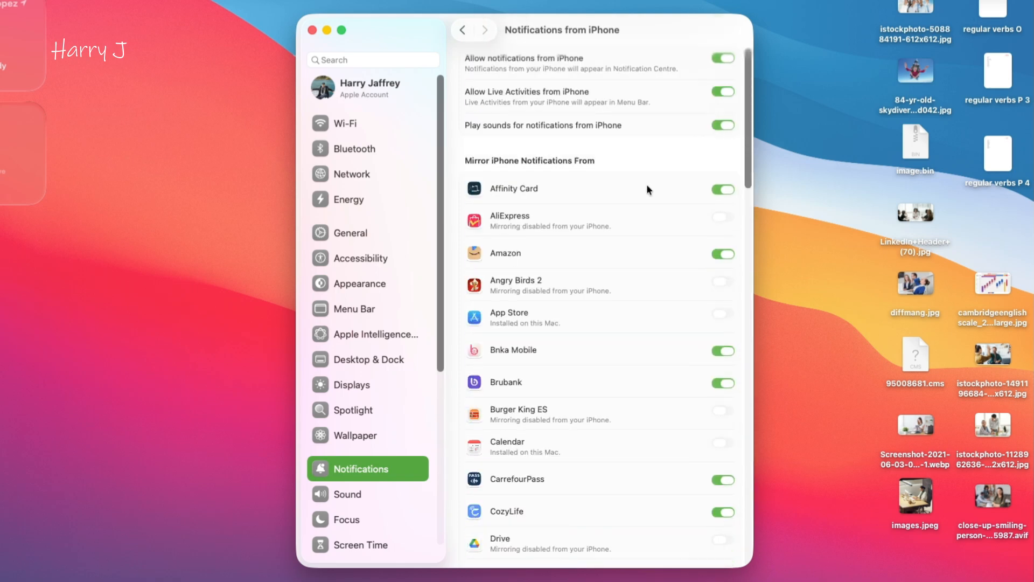
scroll(666, 274, "down", 20)
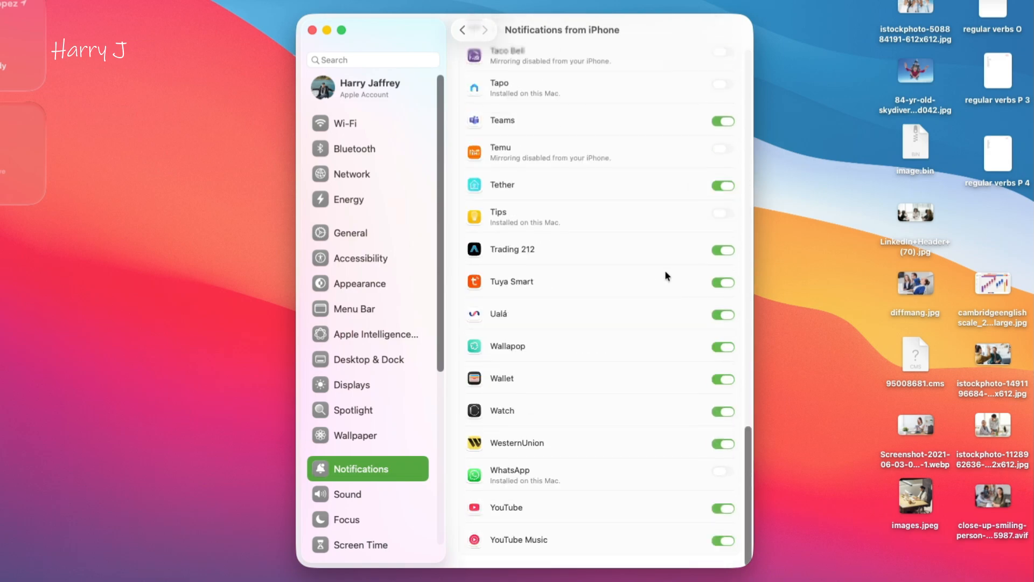
scroll(666, 276, "up", 10)
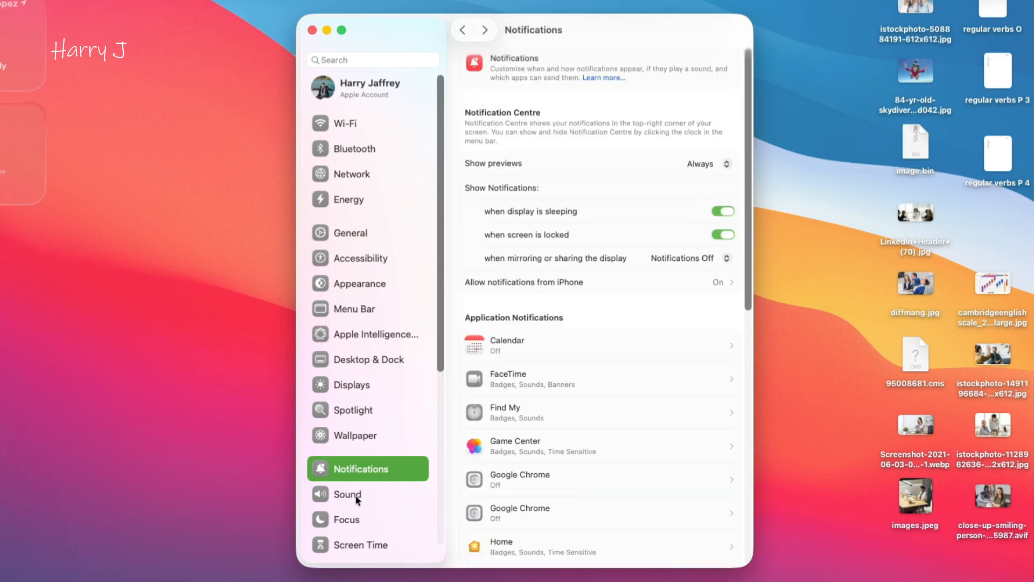
Step: In the Sound settings, try SONY TV and LG ULTRAWIDE as the output device, and switch back to USB Audio SYSTEM
left_click(356, 497)
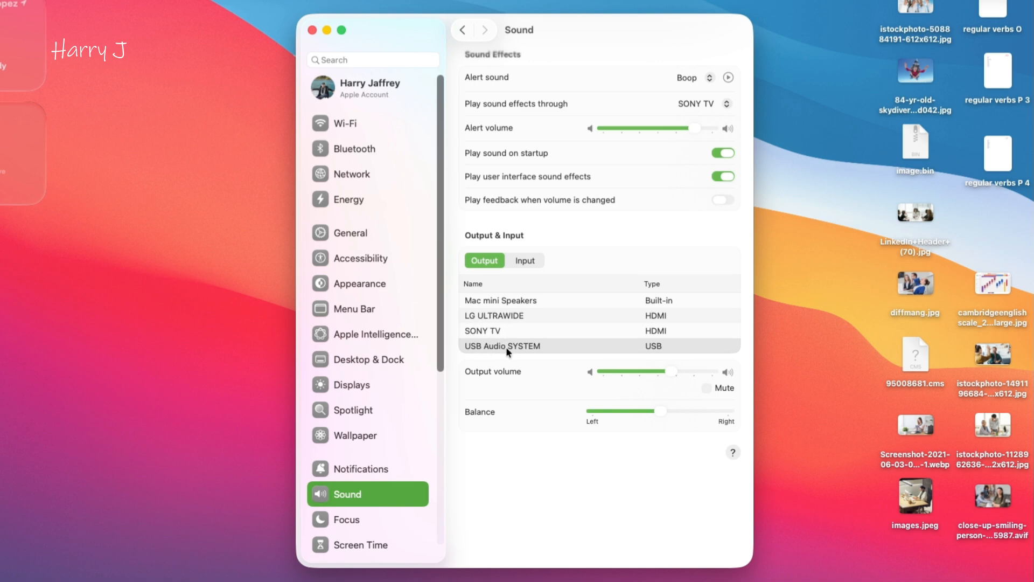
left_click(592, 330)
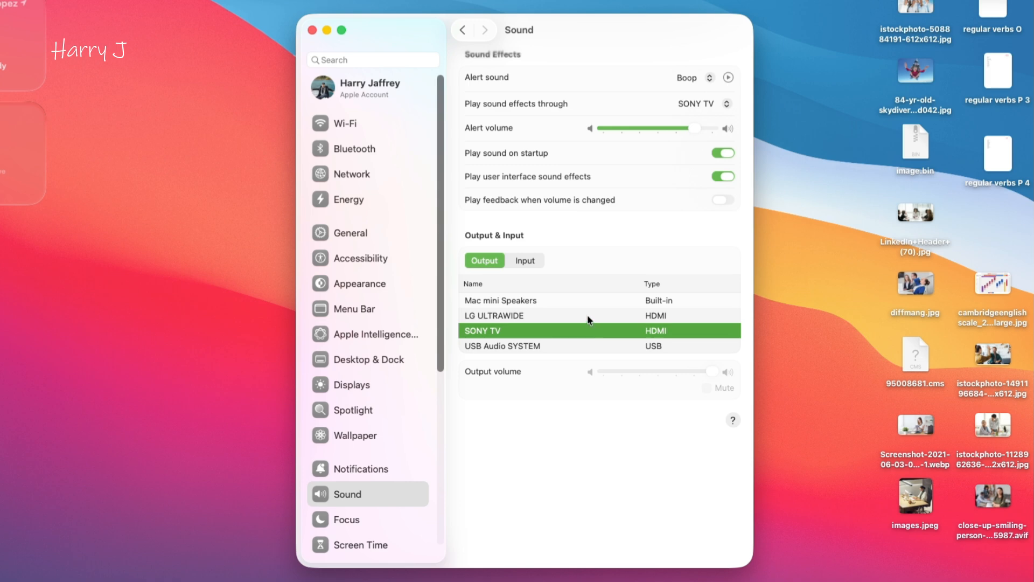
left_click(590, 318)
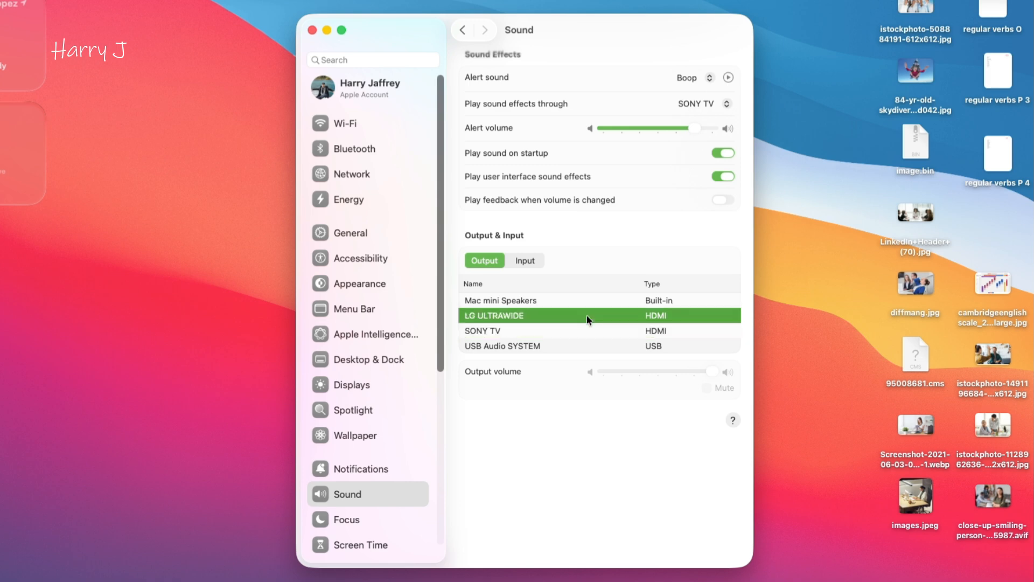
left_click(595, 345)
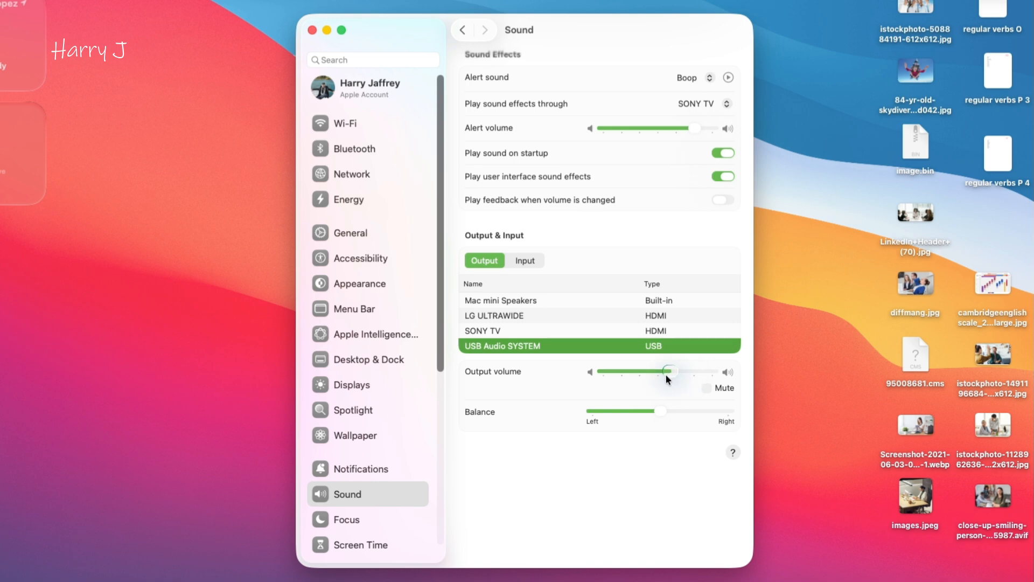
Step: Try shifting the output balance of the USB Audio SYSTEM fully to the right, and return it to the centre
left_click_drag(660, 411, 662, 412)
left_click_drag(664, 417, 722, 414)
left_click_drag(659, 416, 660, 417)
Step: Check which devices can play sound effects, keep SONY TV, and look at the alert volume control
left_click(687, 104)
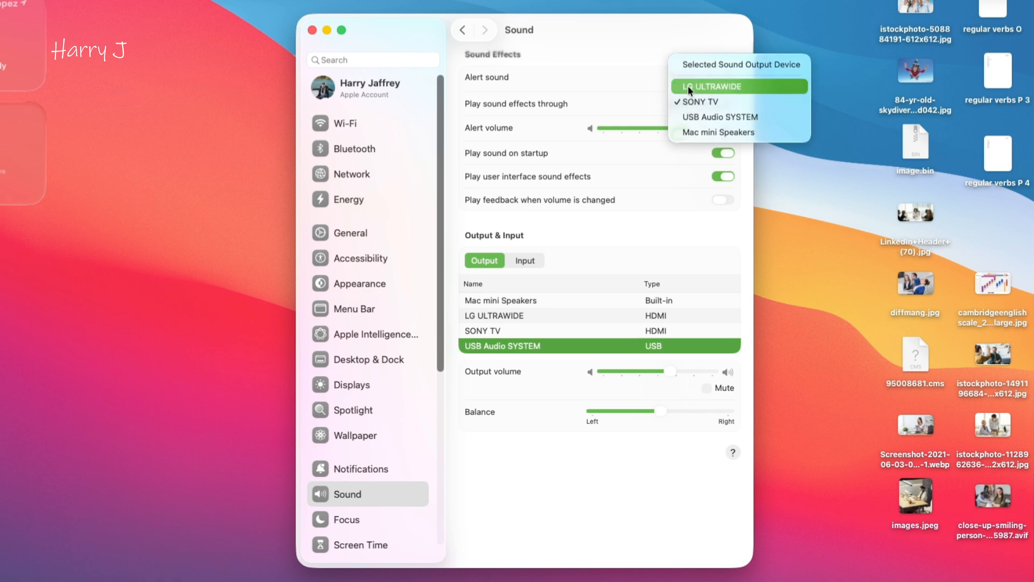
left_click(634, 105)
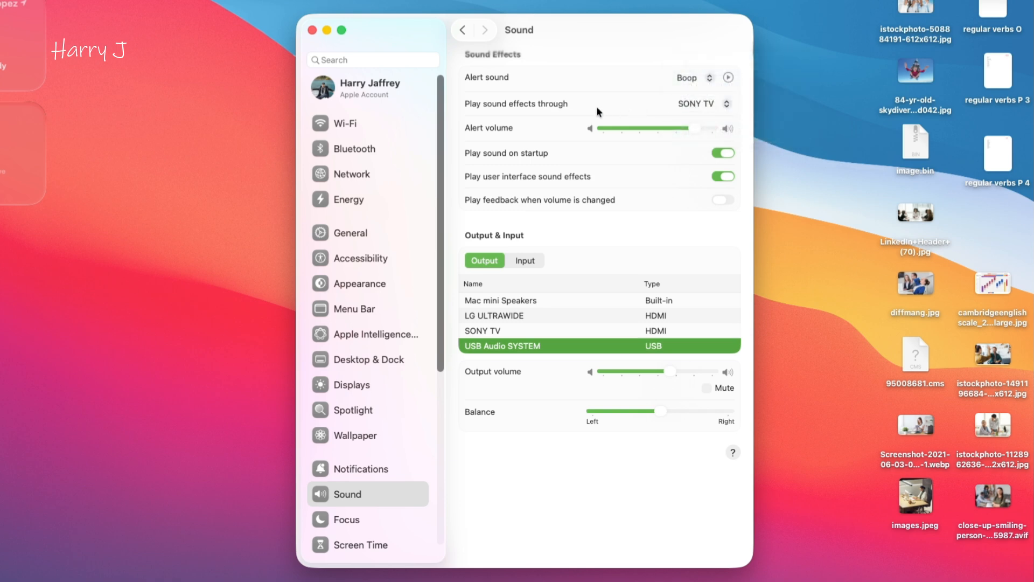
mouse_move(693, 130)
left_mouse_down()
mouse_move(662, 136)
mouse_move(688, 132)
left_mouse_up()
Step: In the Login Password settings, try turning on unlocking with Apple Watch, and cancel the password request
scroll(389, 321, "down", 10)
left_click(389, 324)
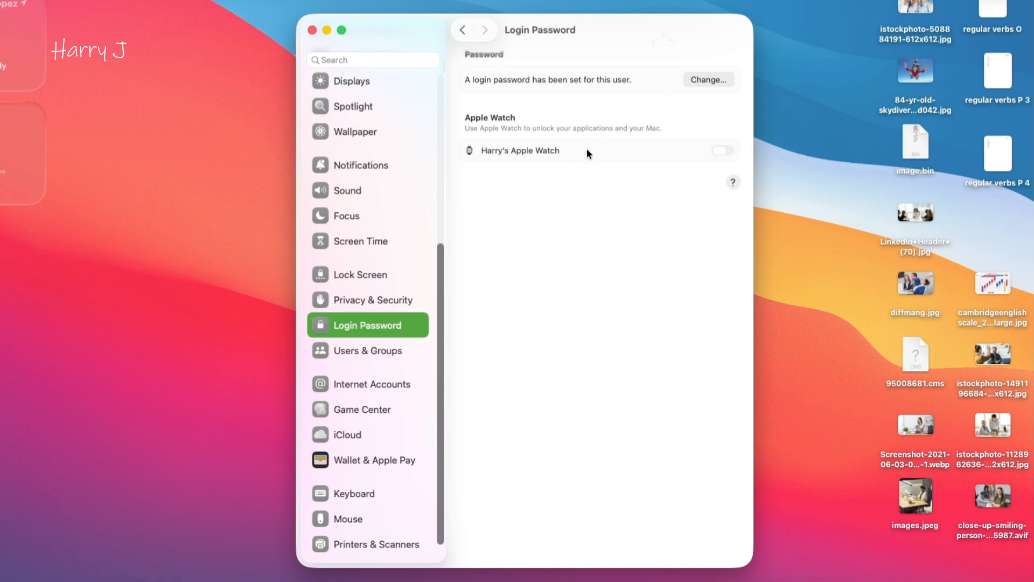
left_click(724, 150)
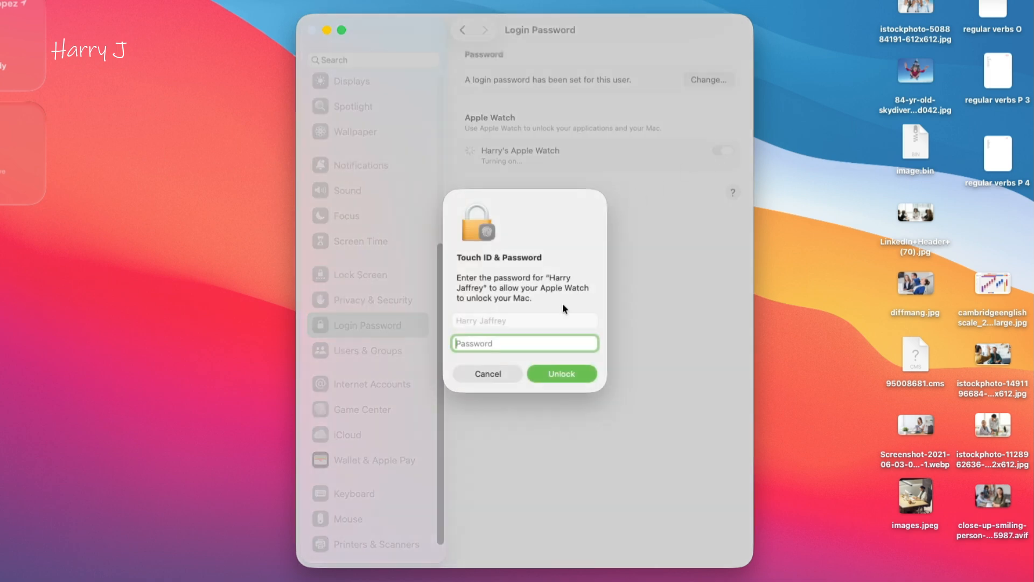
left_click(484, 374)
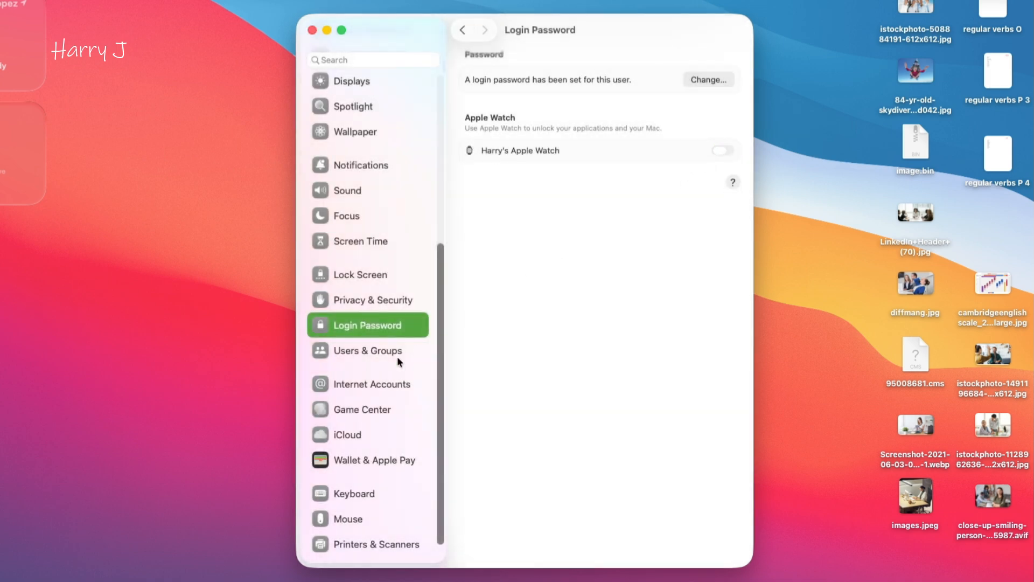
Step: Review the Users & Groups and Internet Accounts settings, and dismiss the Game Center player profile setup
left_click(366, 361)
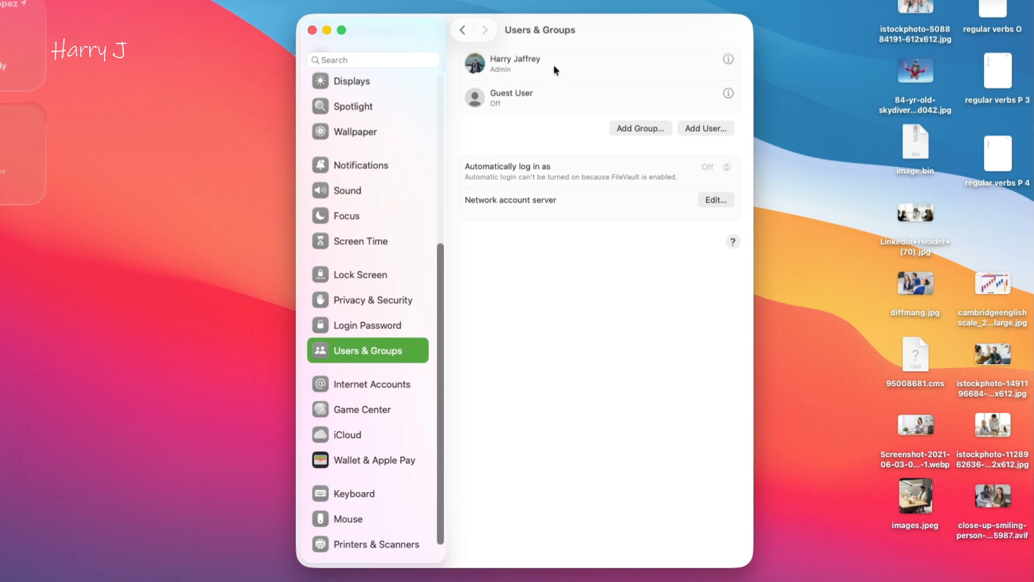
left_click(382, 393)
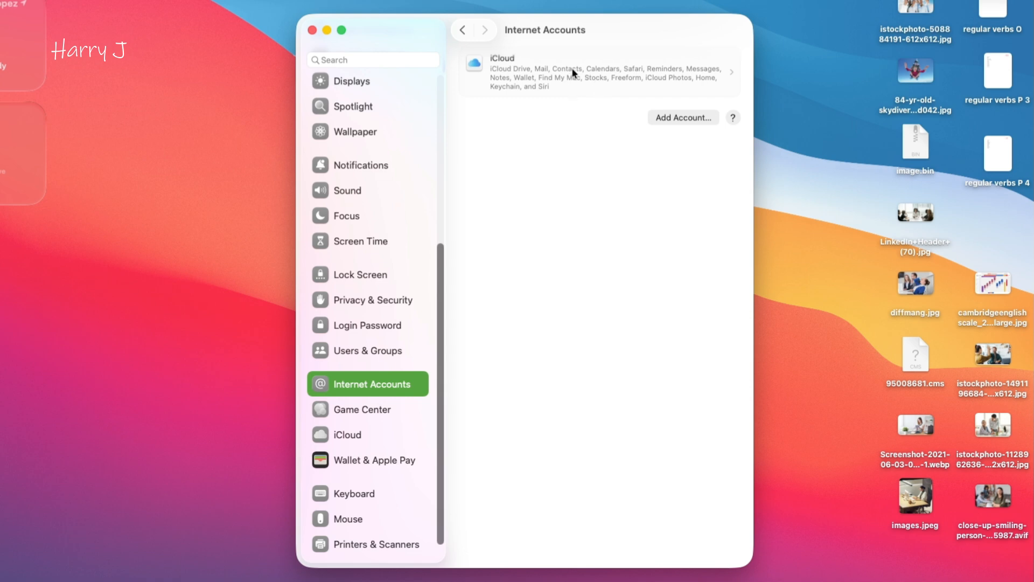
left_click(360, 412)
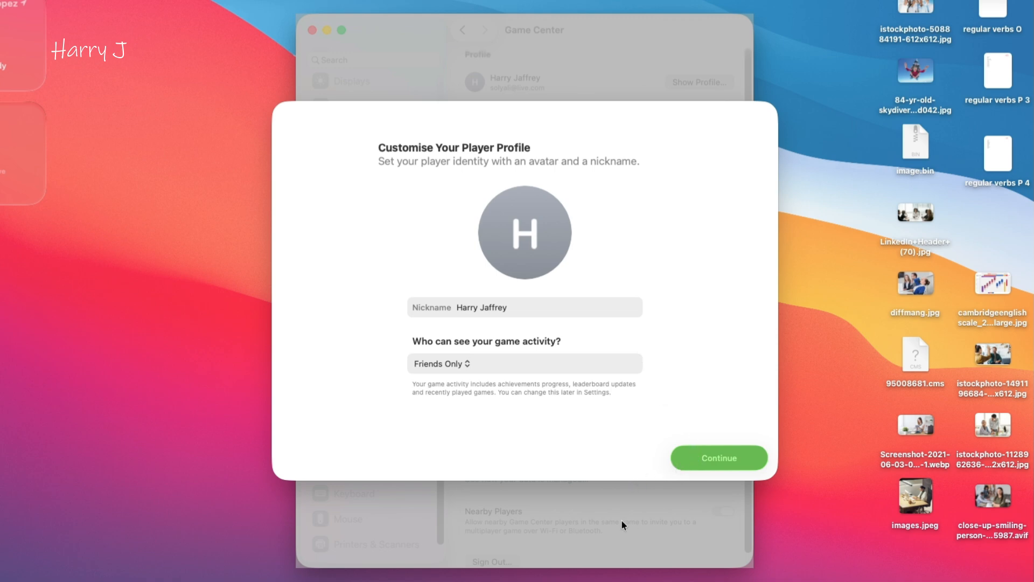
key("Escape")
Step: Review the iCloud storage used by each app, and look at the Wallet & Apple Pay settings
left_click(367, 435)
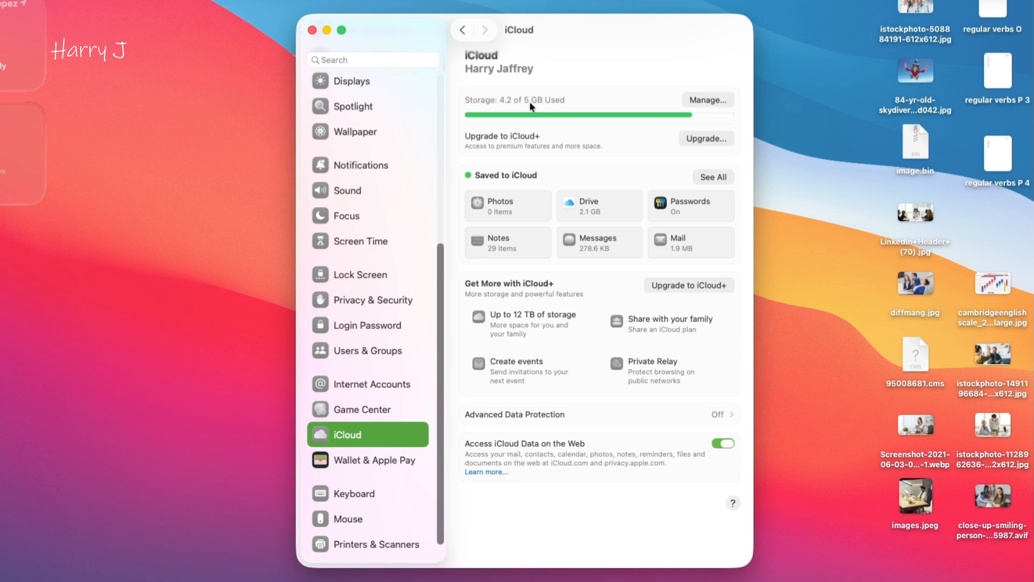
left_click(697, 99)
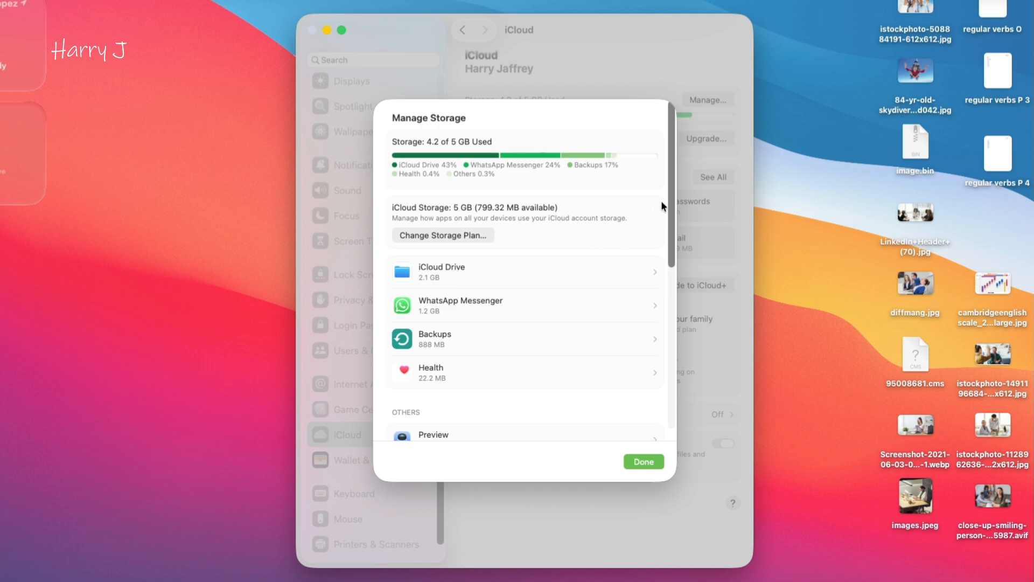
left_click_drag(671, 214, 636, 134)
left_click(649, 456)
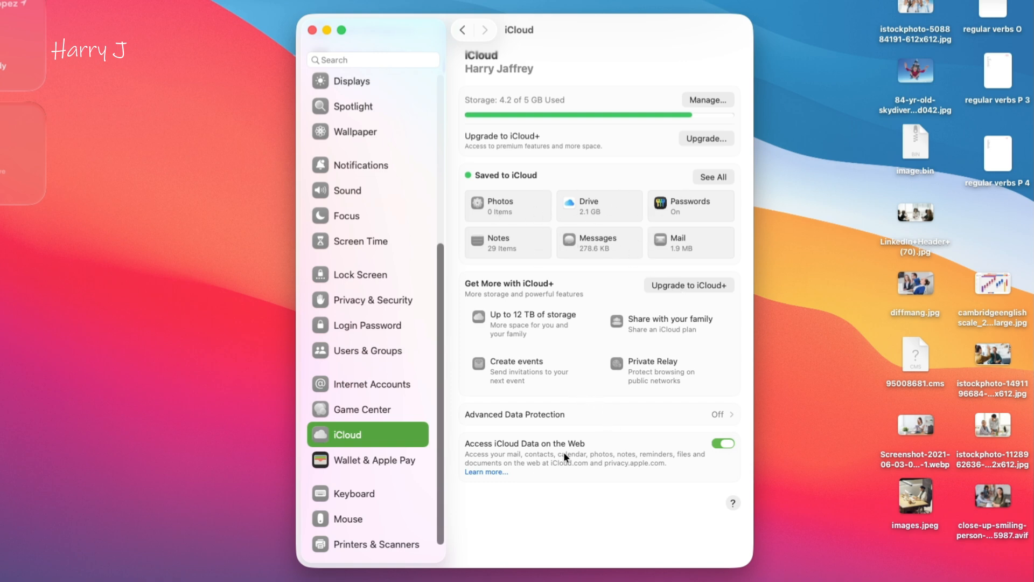
left_click(387, 461)
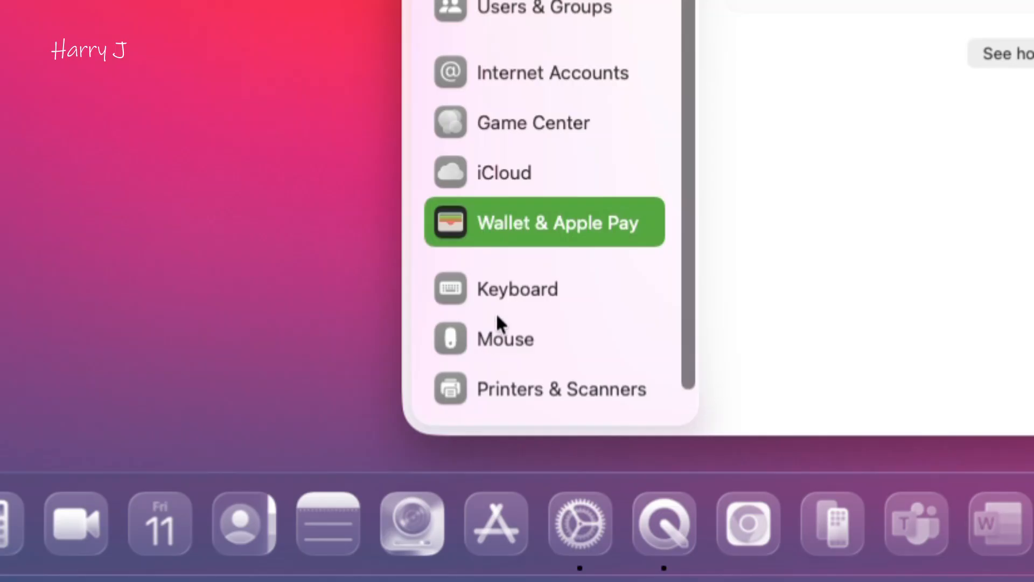
Step: Set the keyboard's key repeat rate to Fast and the delay until repeat to Short
left_click(507, 301)
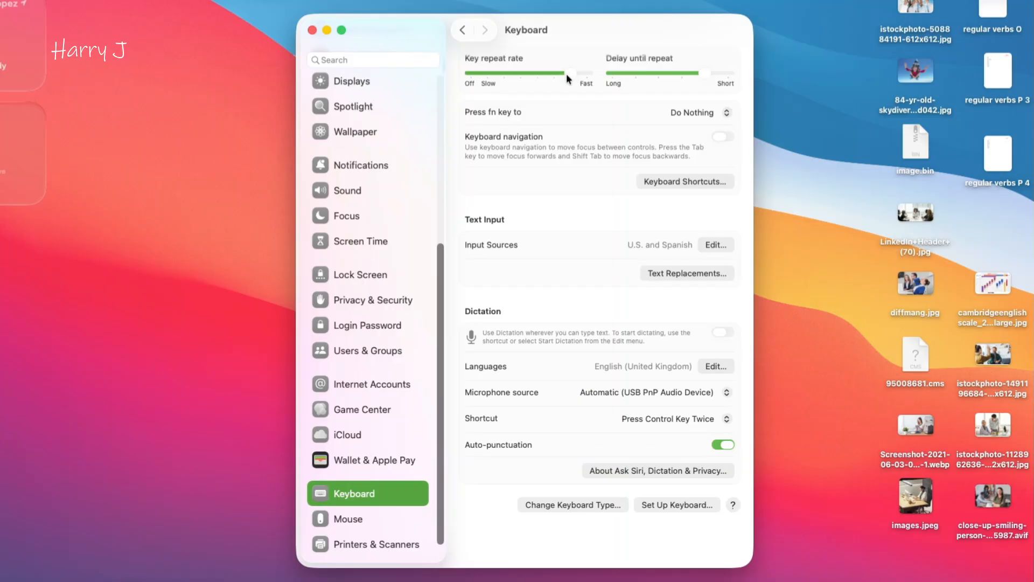
left_click_drag(576, 79, 512, 81)
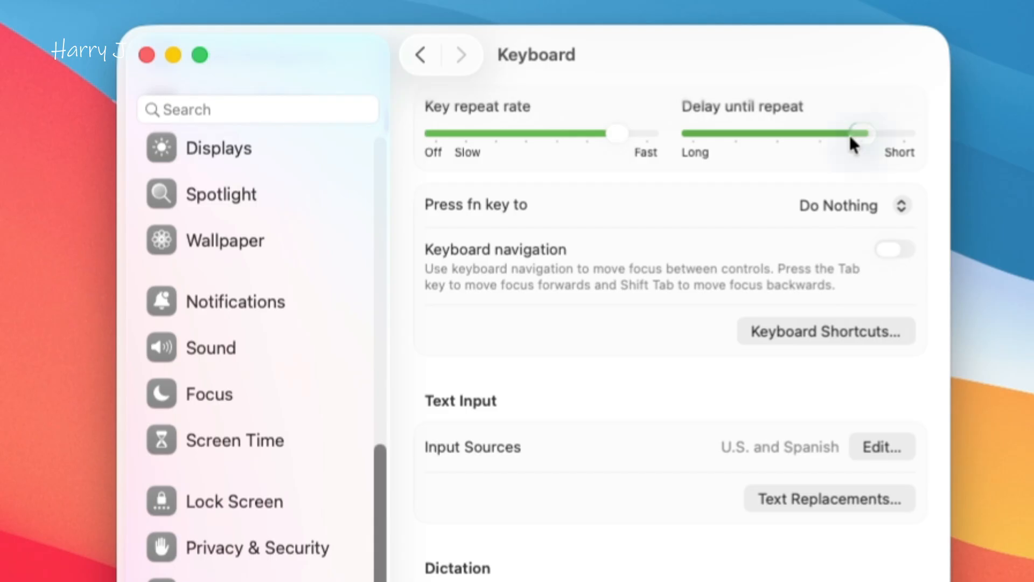
mouse_move(699, 73)
left_mouse_down()
mouse_move(673, 77)
mouse_move(682, 76)
left_mouse_up()
left_click_drag(819, 140, 787, 139)
left_click_drag(854, 144, 900, 136)
left_click_drag(617, 134, 659, 136)
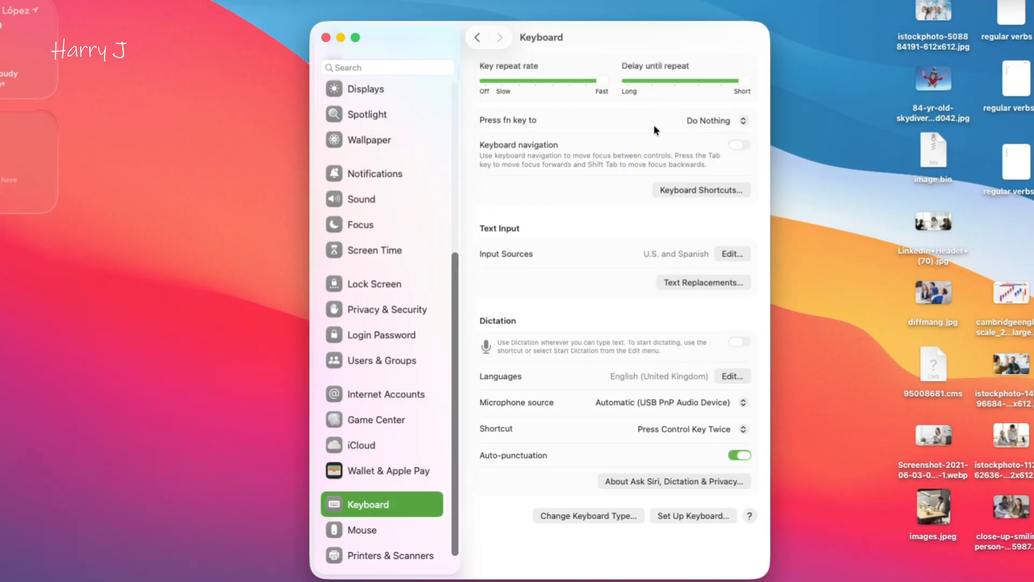
Step: Try a slower mouse tracking speed, and set it to the fastest value
left_click(372, 530)
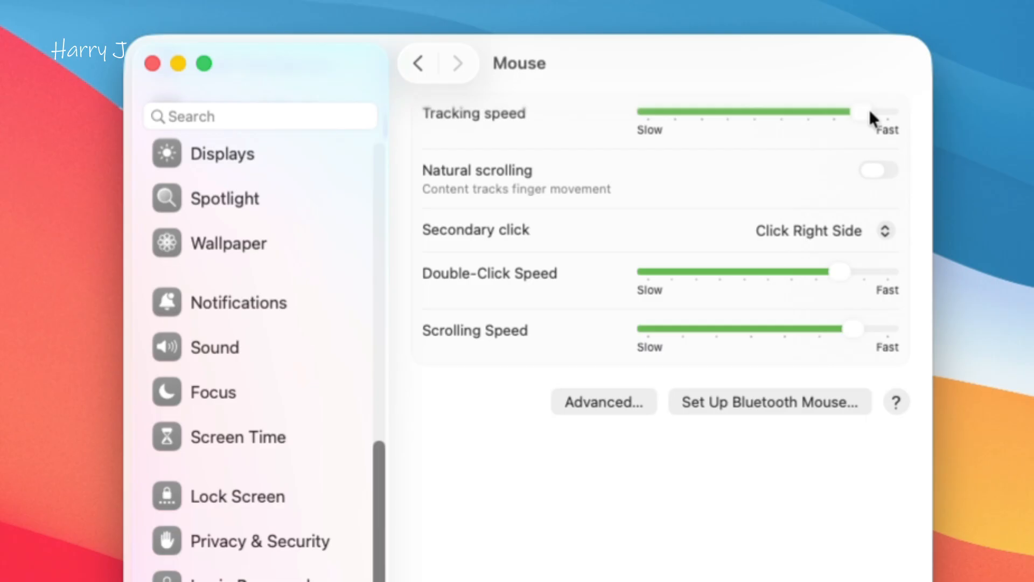
left_click_drag(733, 66, 675, 75)
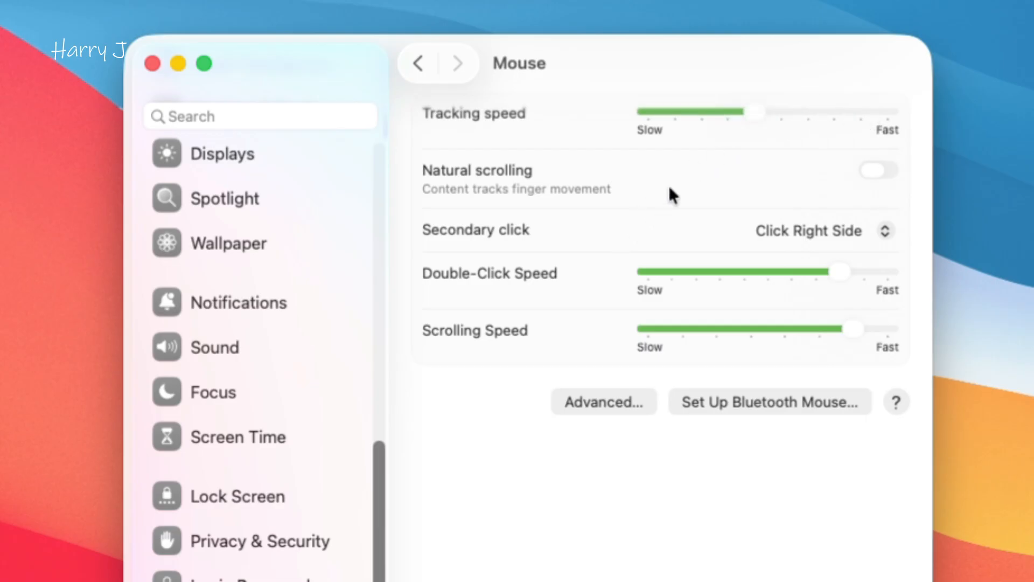
left_click_drag(771, 114, 945, 108)
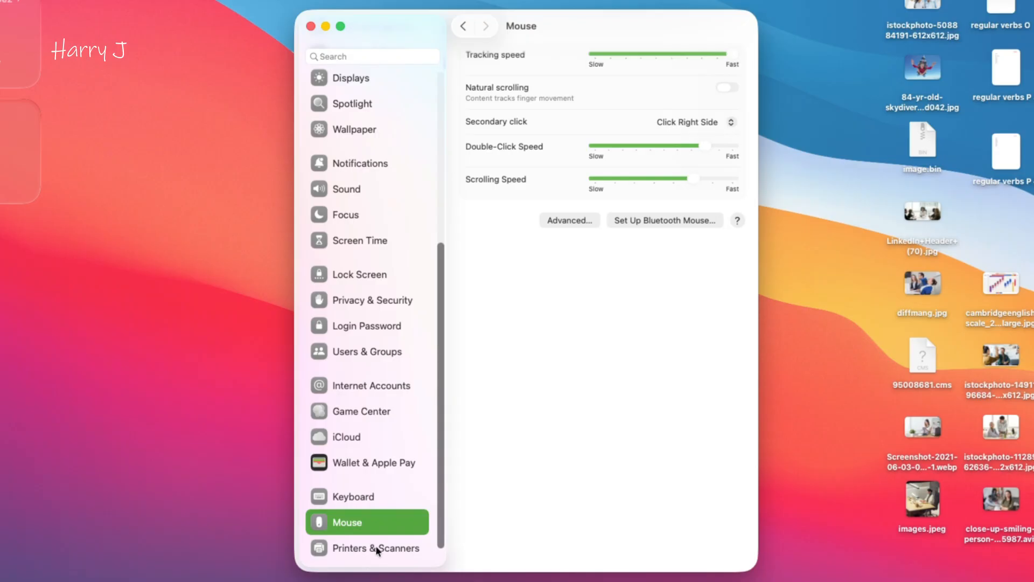
Step: Check the default printer options in Printers & Scanners, and open and close the window for adding a printer
left_click(375, 547)
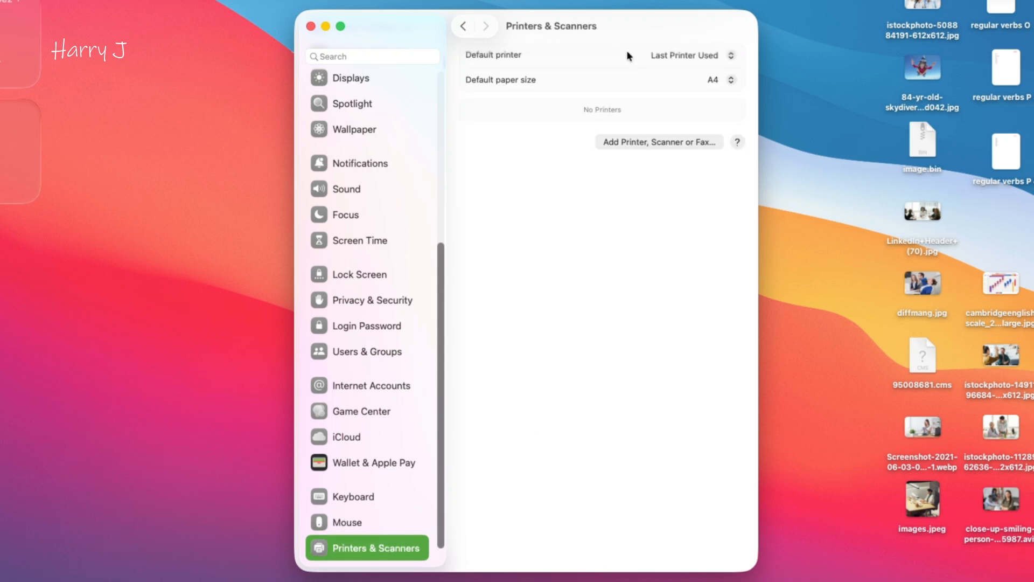
left_click(665, 56)
left_click(657, 83)
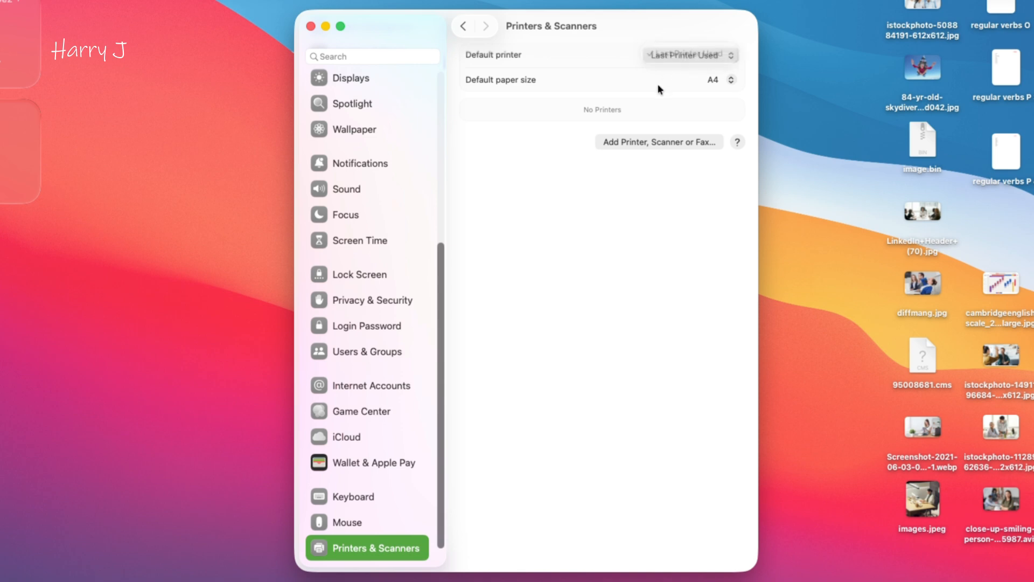
left_click(654, 143)
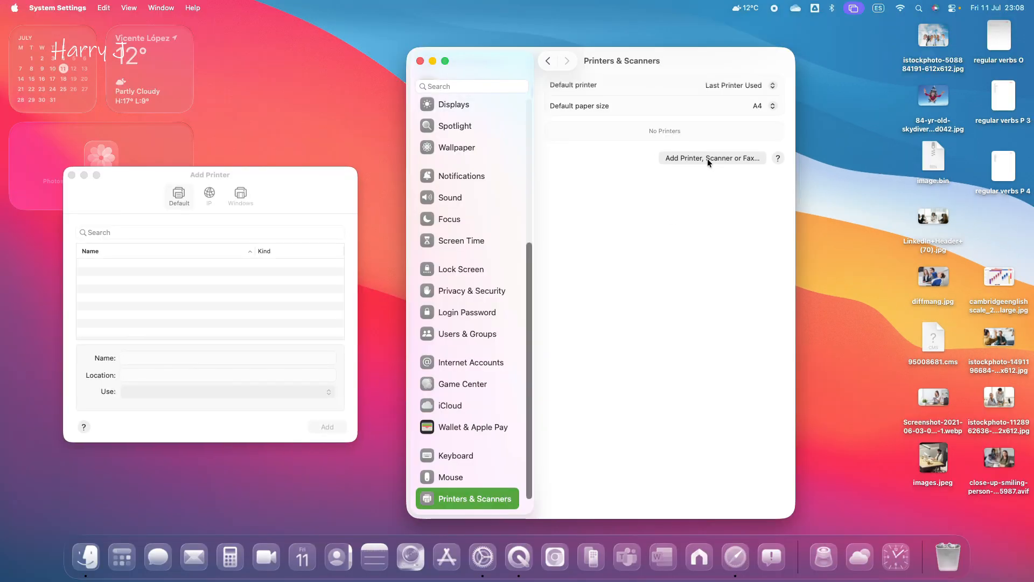
left_click(75, 176)
scroll(526, 433, "up", 1)
left_click_drag(525, 433, 539, 280)
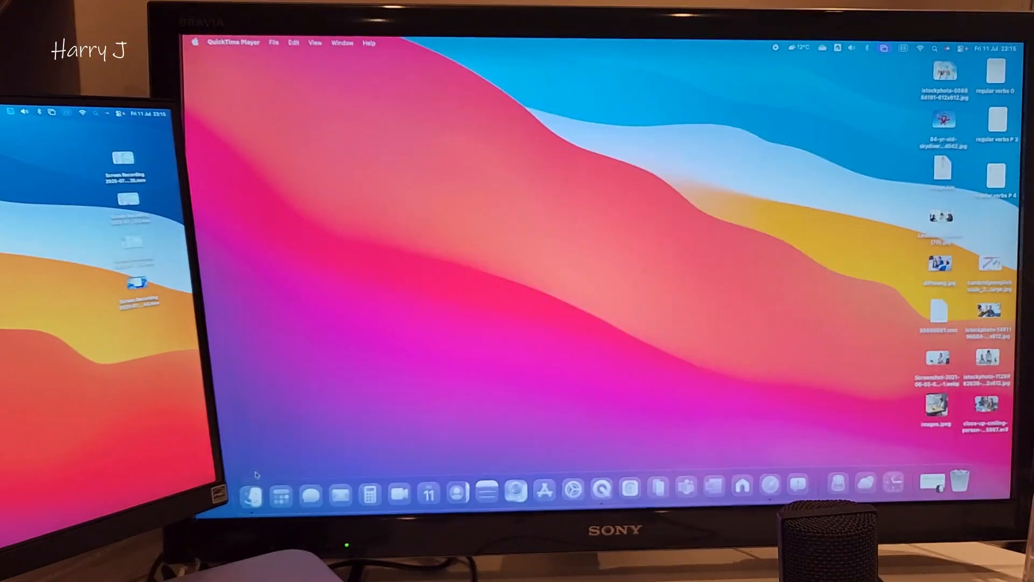
Step: Switch to Finder and open its file window
left_click(253, 495)
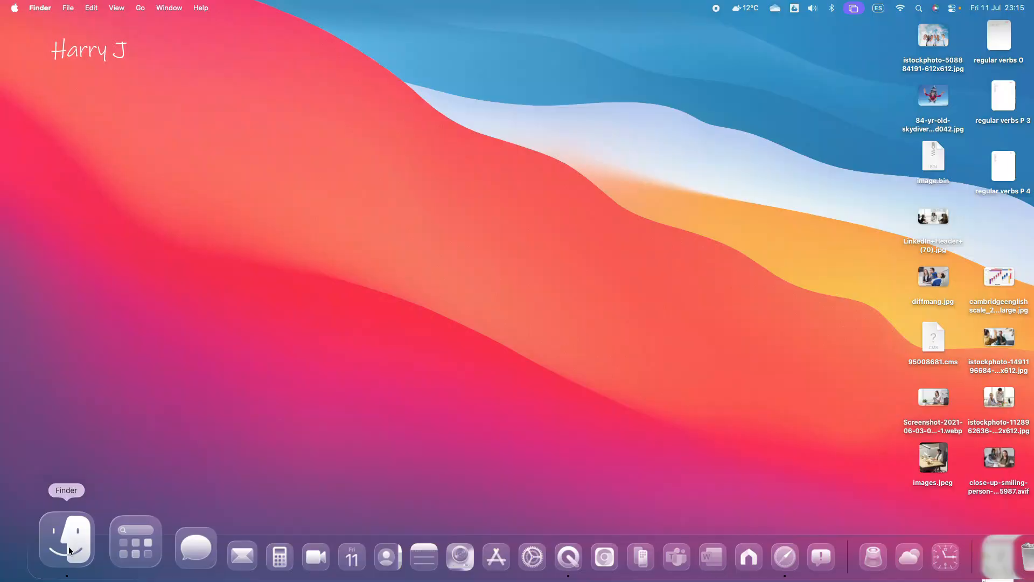
left_click(69, 550)
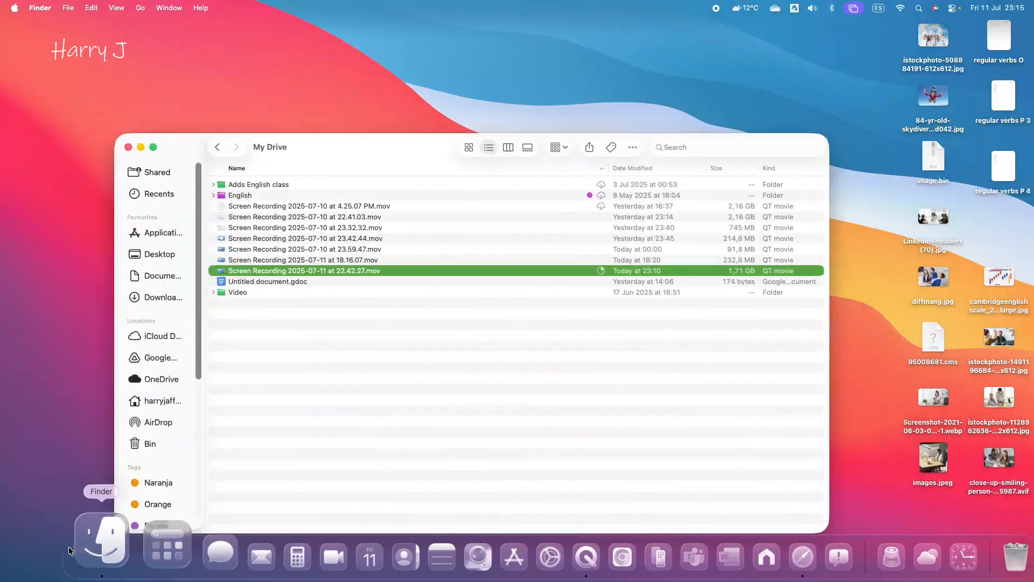
Step: Browse the Applications, Recents, Desktop, Documents, Downloads and Bin locations
left_click(163, 237)
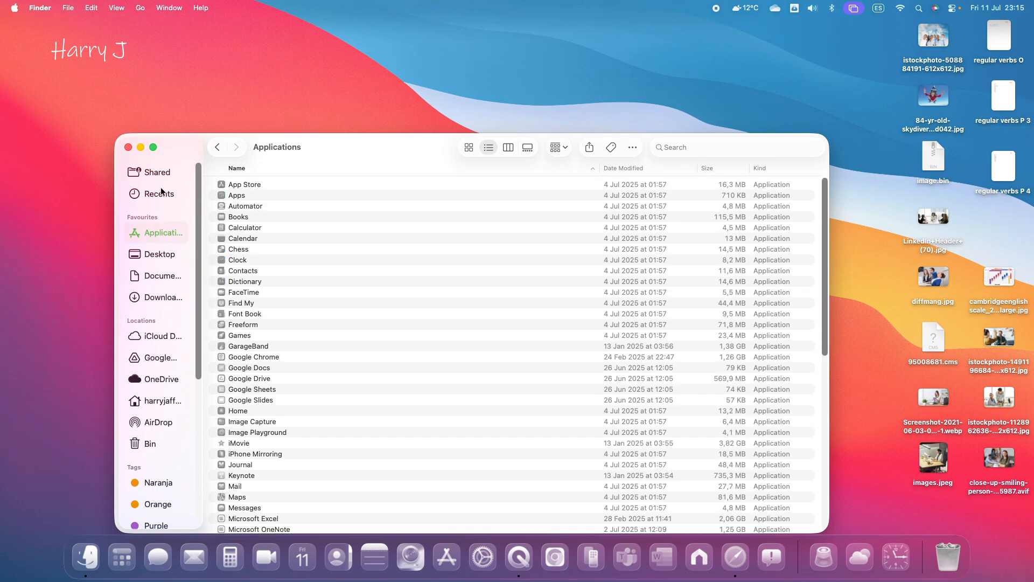
left_click(160, 196)
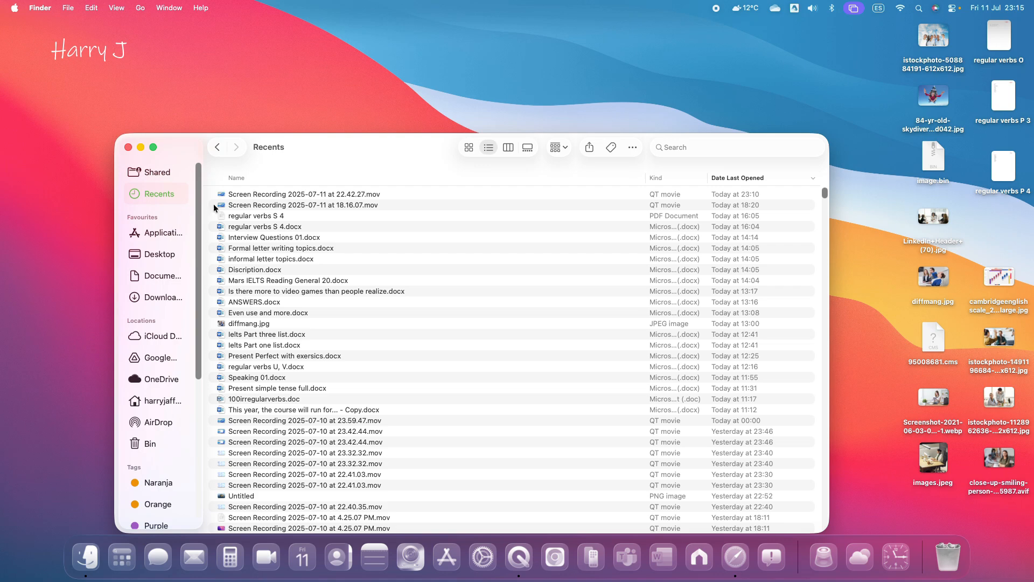
left_click(161, 233)
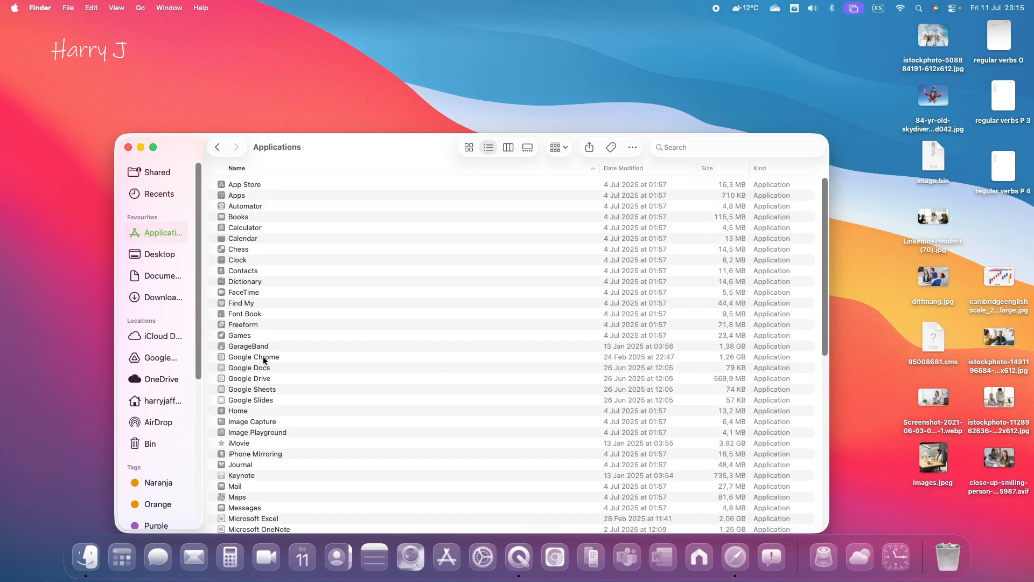
scroll(263, 356, "down", 3)
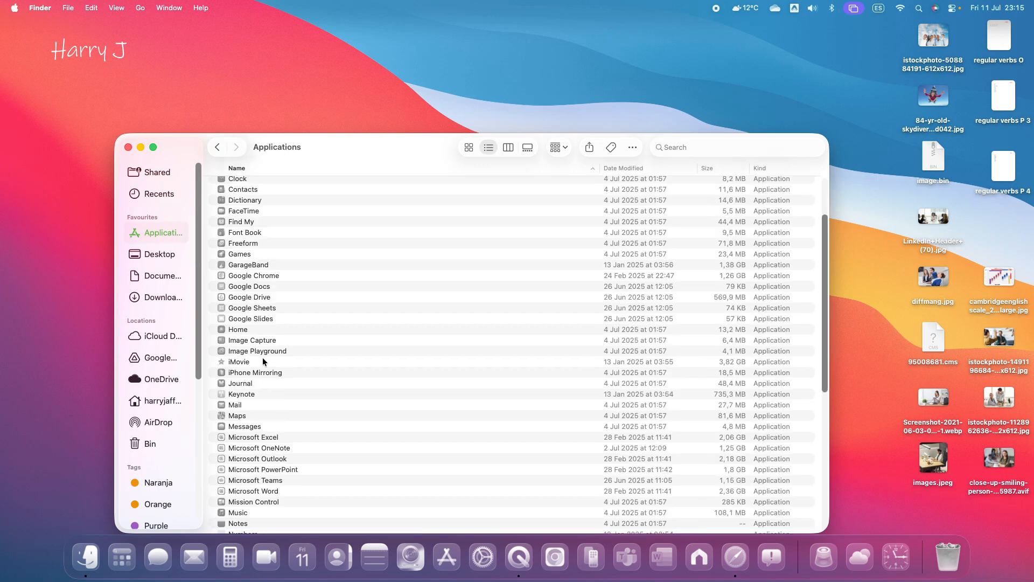
left_click(163, 252)
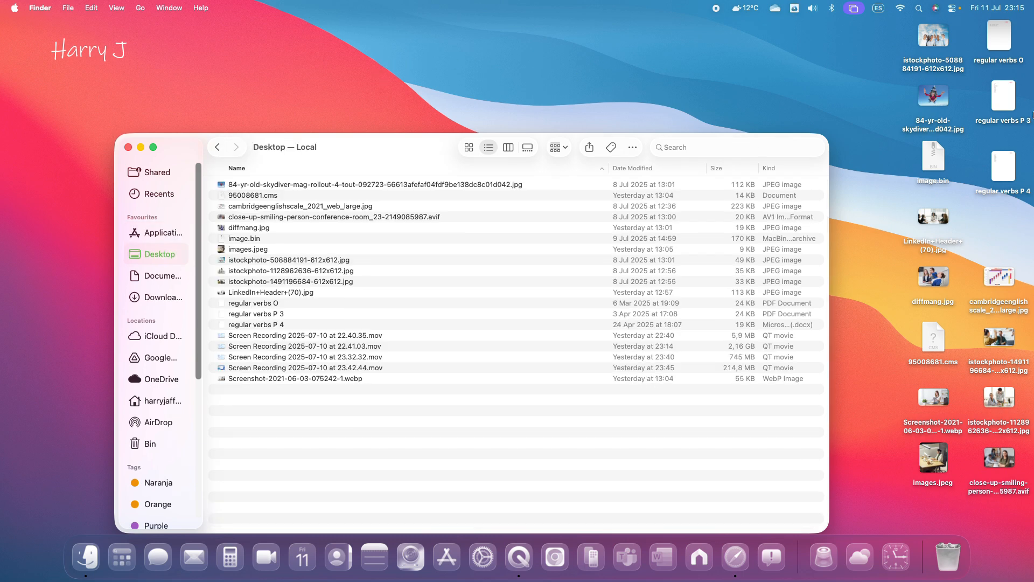
left_click(161, 276)
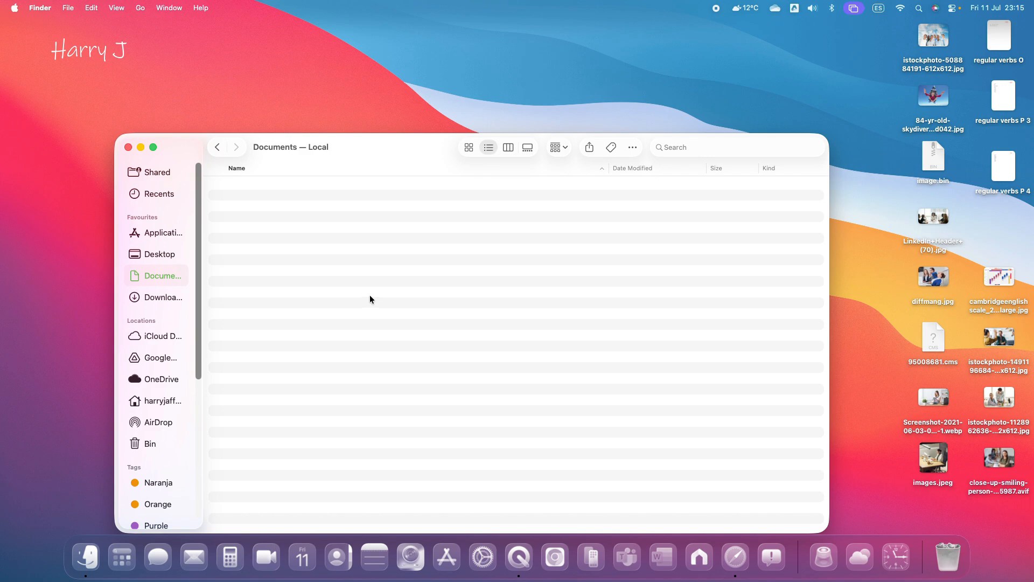
left_click(153, 298)
left_click(153, 443)
Step: View the items filed under the Naranja, Purple and Green tags
scroll(184, 410, "down", 3)
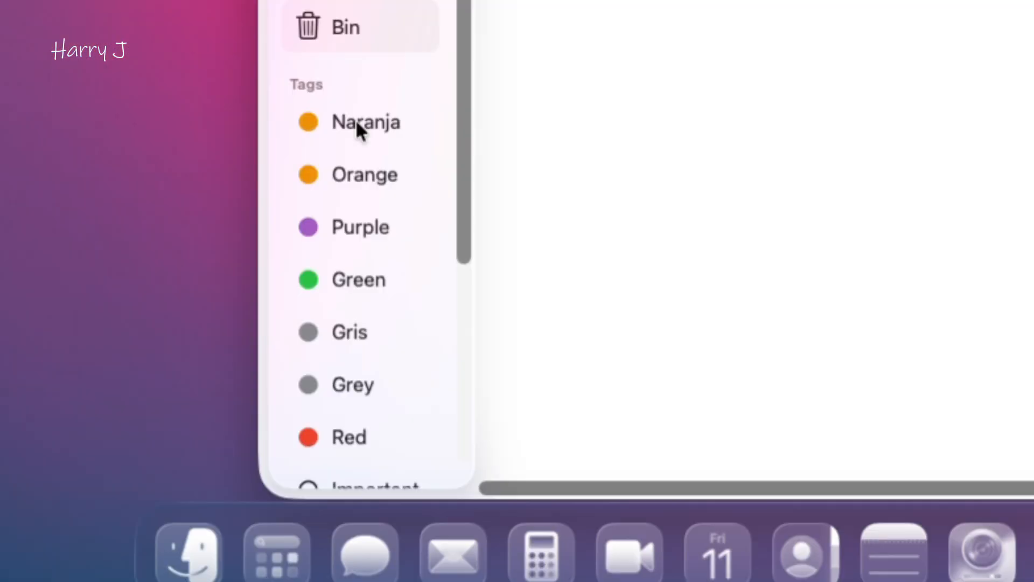
left_click(158, 379)
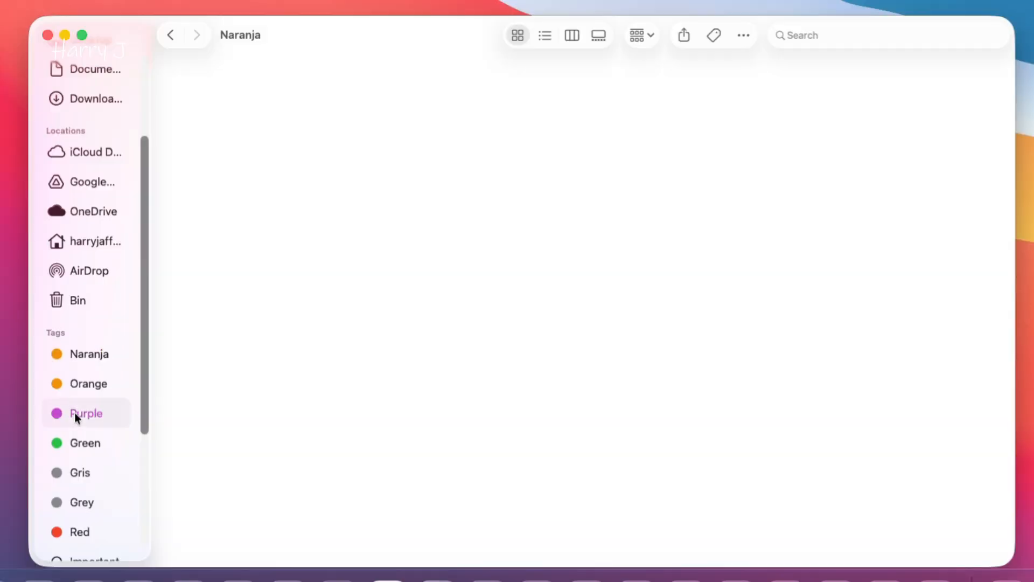
left_click(341, 227)
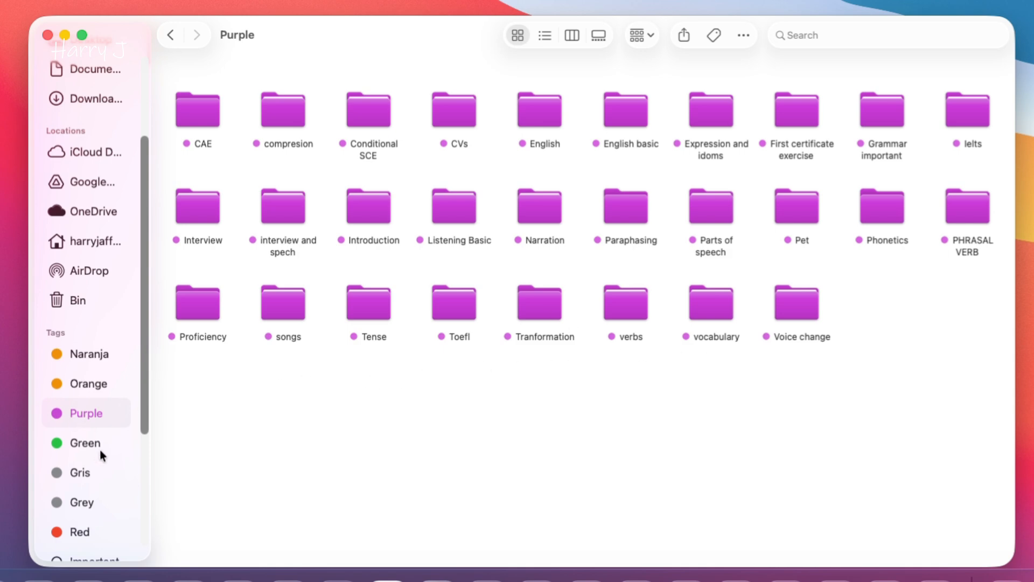
left_click(84, 447)
Step: Add the green tag to the "interview and spech" folder in the Purple tag, and check the folder under both tags
left_click(80, 416)
right_click(291, 216)
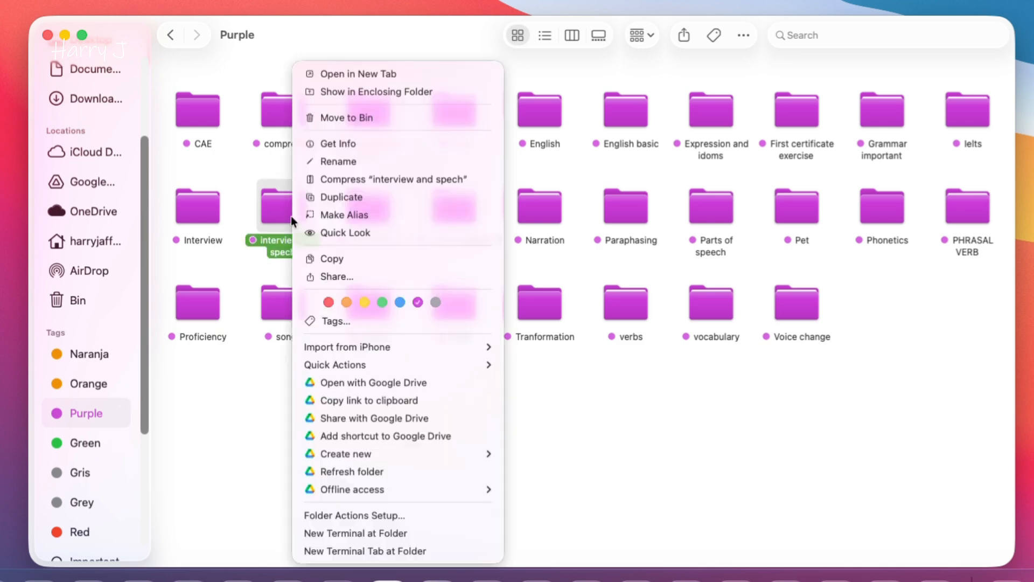
left_click(385, 303)
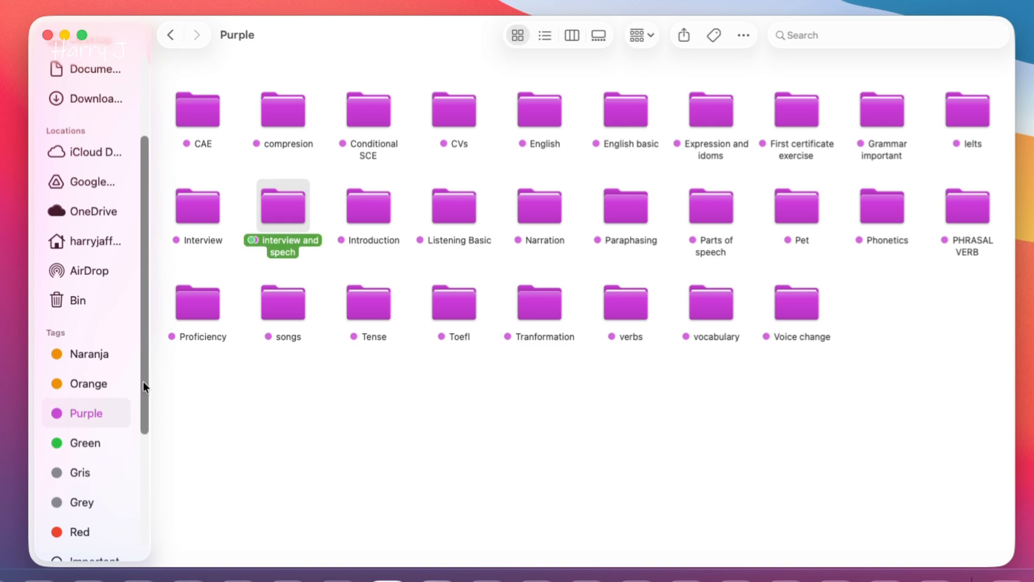
left_click(80, 442)
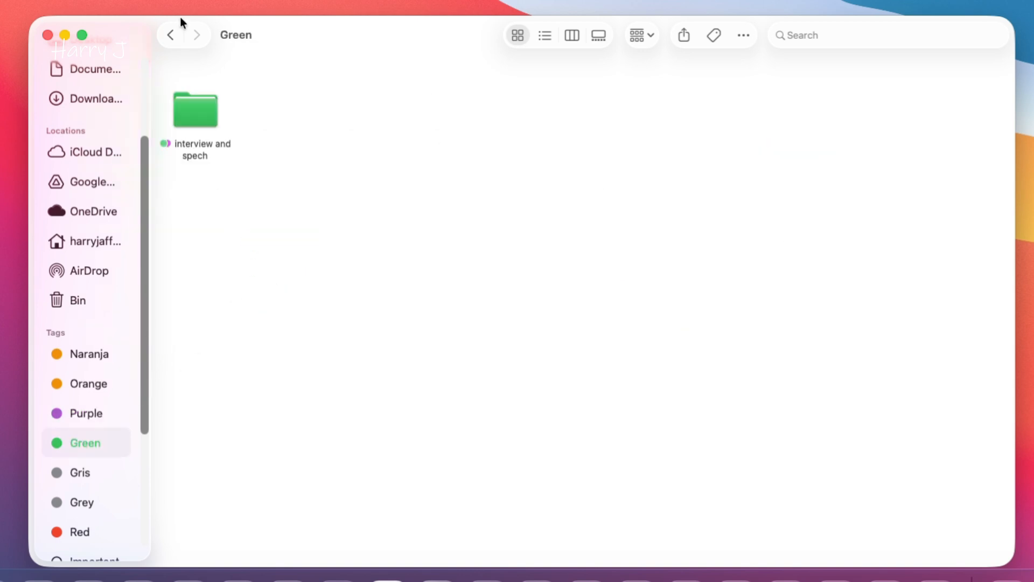
left_click(81, 412)
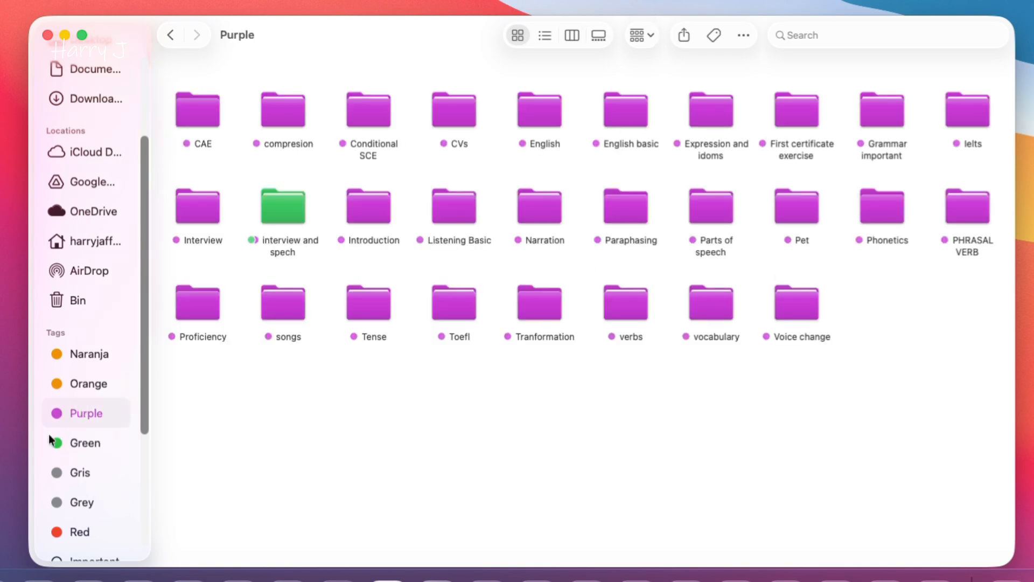
Step: Look through the full list of tags and close the file window
scroll(97, 450, "down", 5)
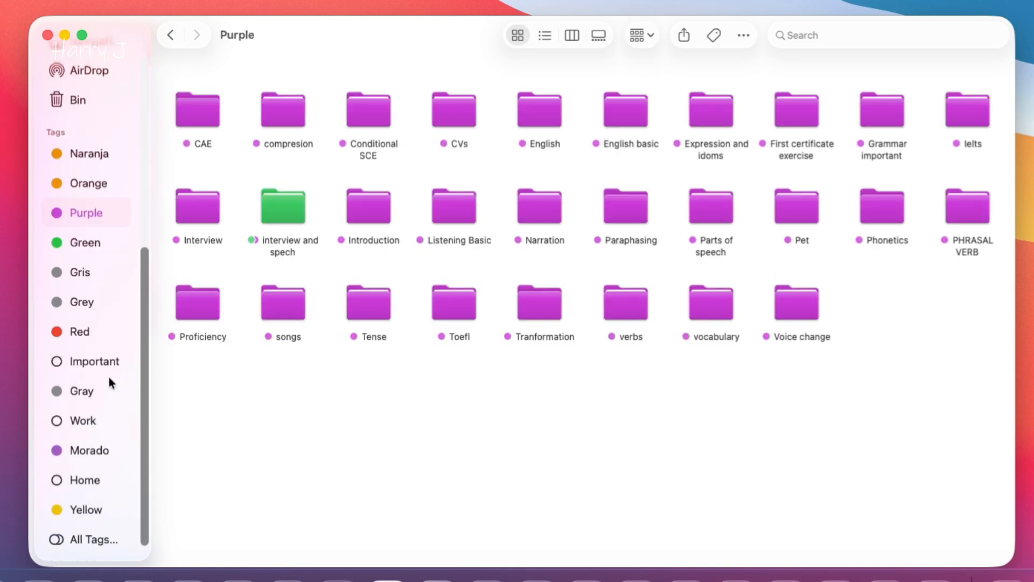
scroll(141, 344, "up", 8)
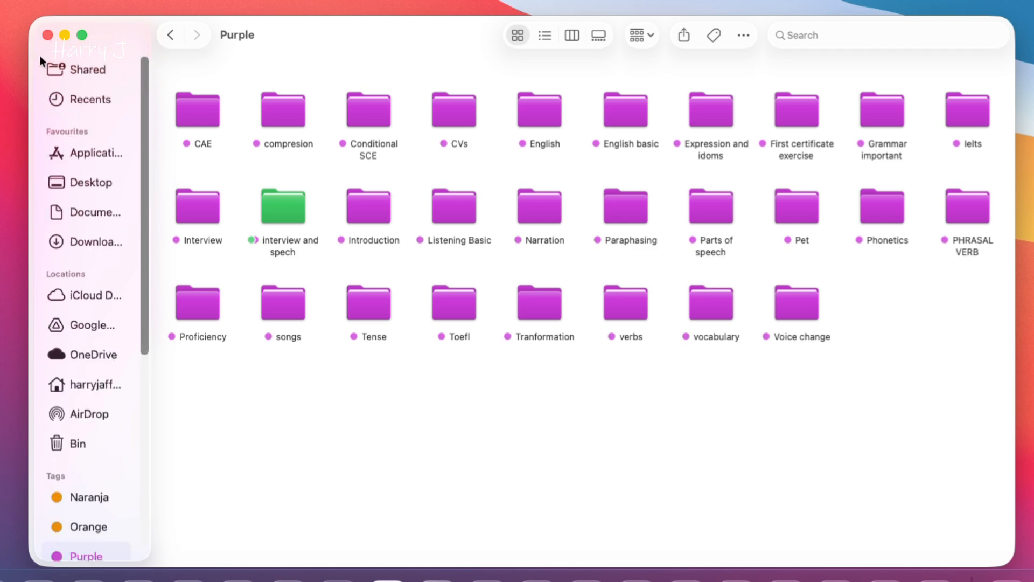
left_click(47, 35)
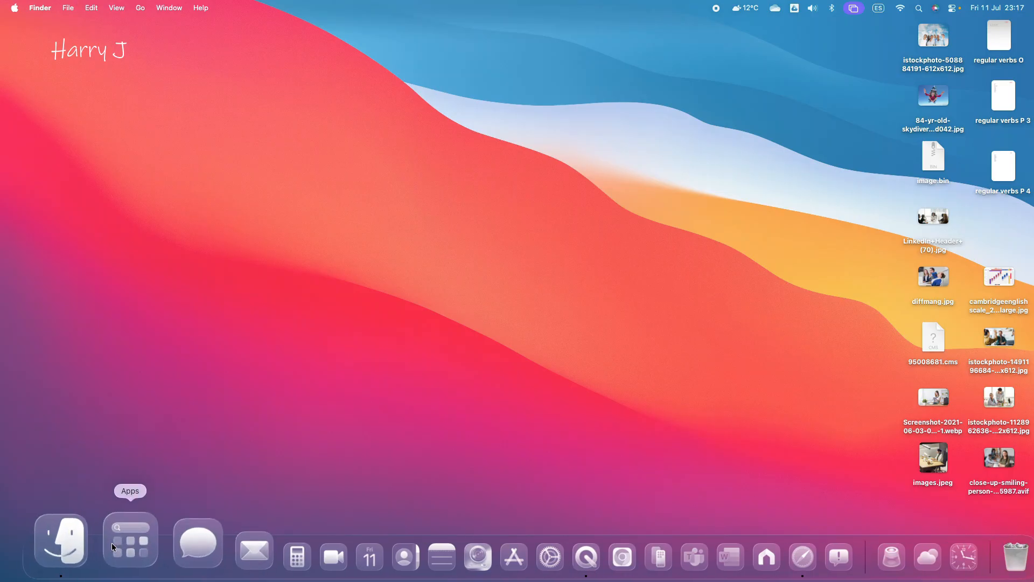
Step: Open the Apps launcher and browse the list of installed applications
left_click(118, 545)
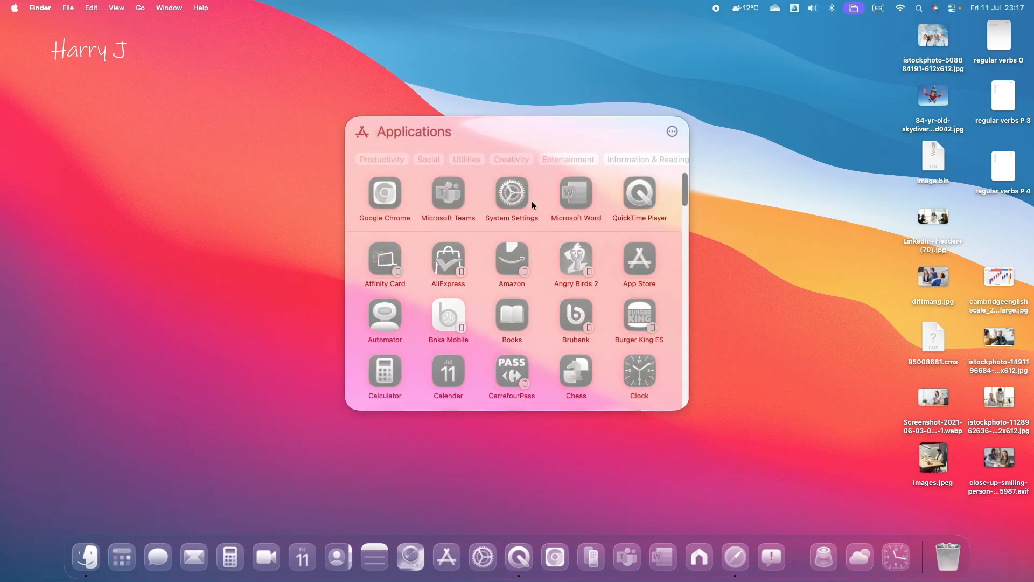
scroll(558, 220, "down", 10)
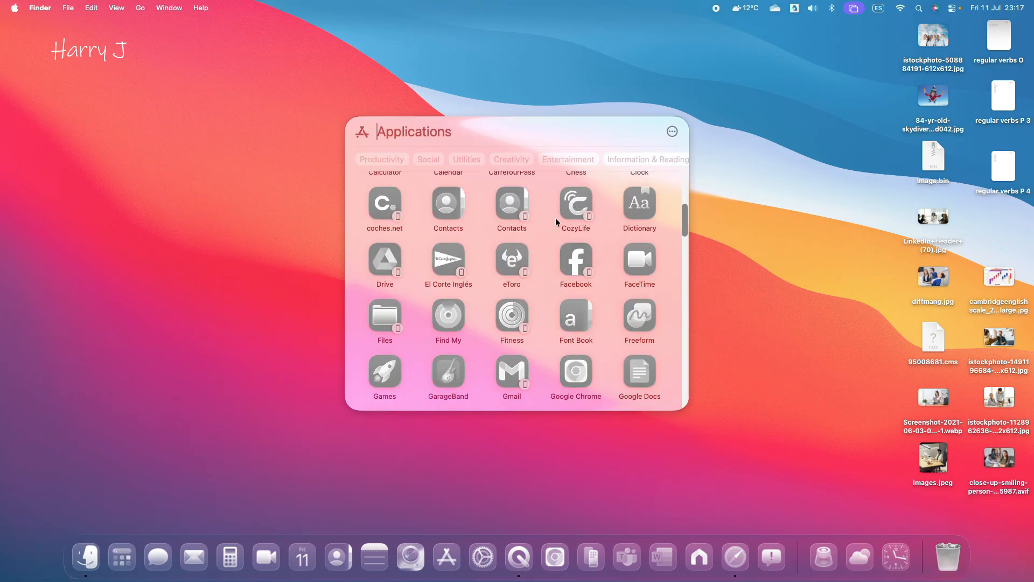
scroll(555, 218, "down", 10)
scroll(555, 219, "up", 6)
scroll(556, 223, "up", 2)
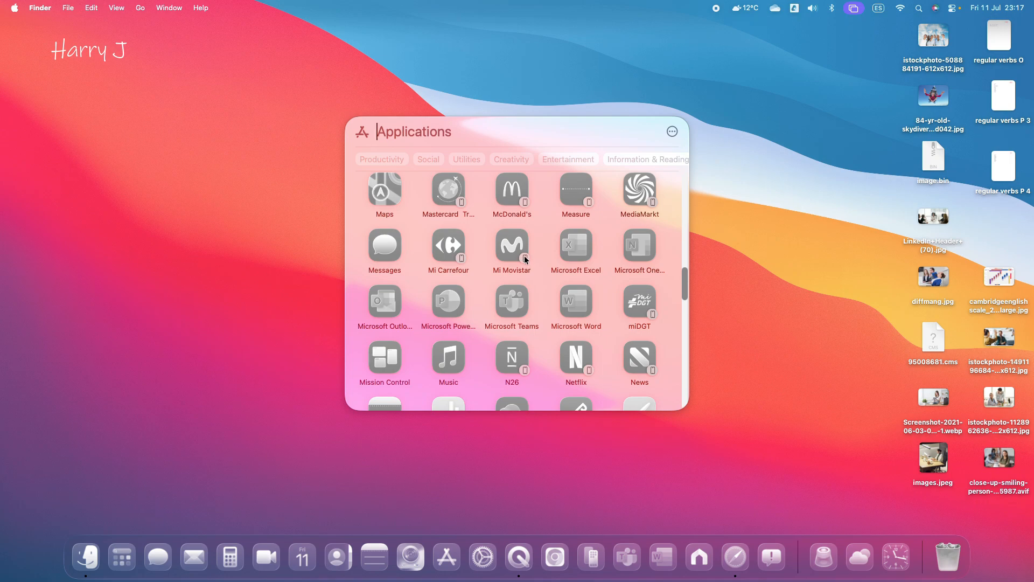
Step: Switch to Messages, view the Microsoft and BBVA conversations, return to the first conversation and close the window
left_click(157, 550)
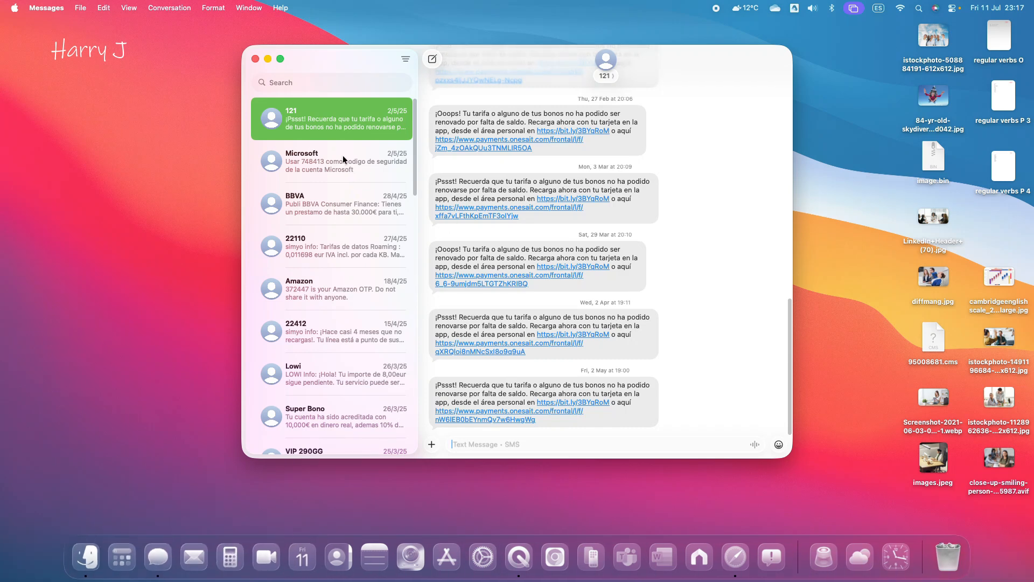
left_click(344, 160)
left_click(341, 202)
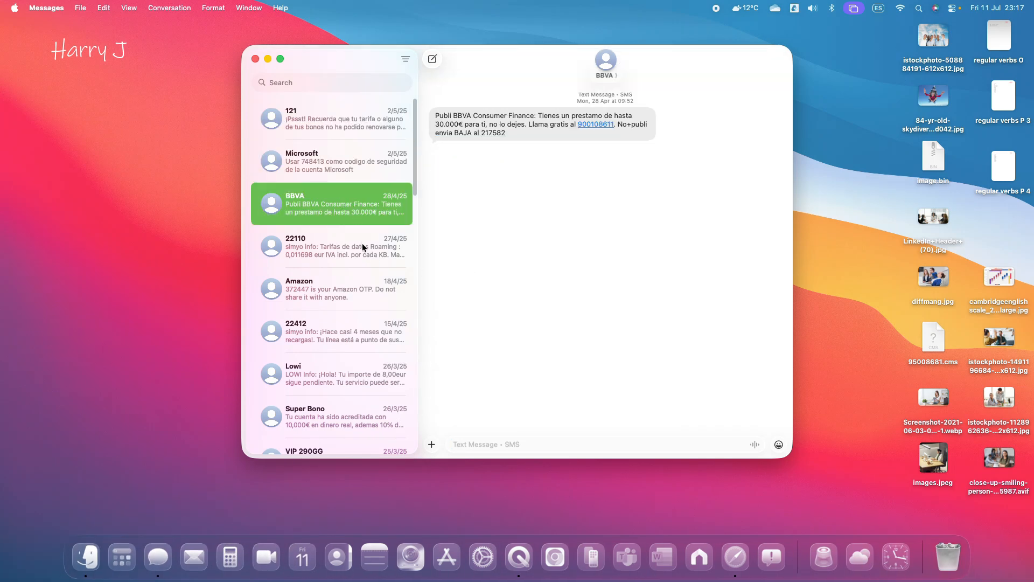
left_click(351, 167)
left_click(355, 113)
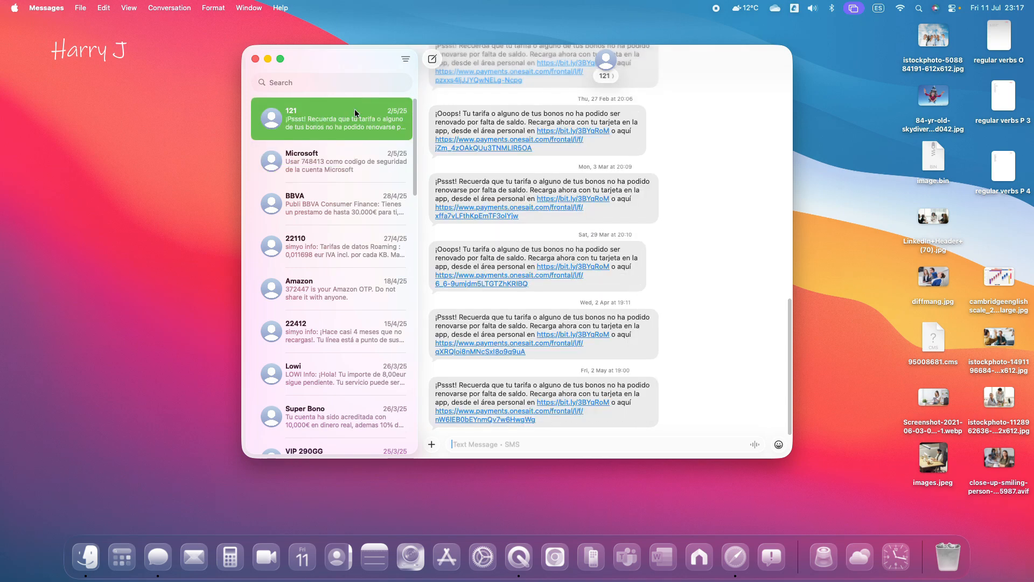
left_click(255, 58)
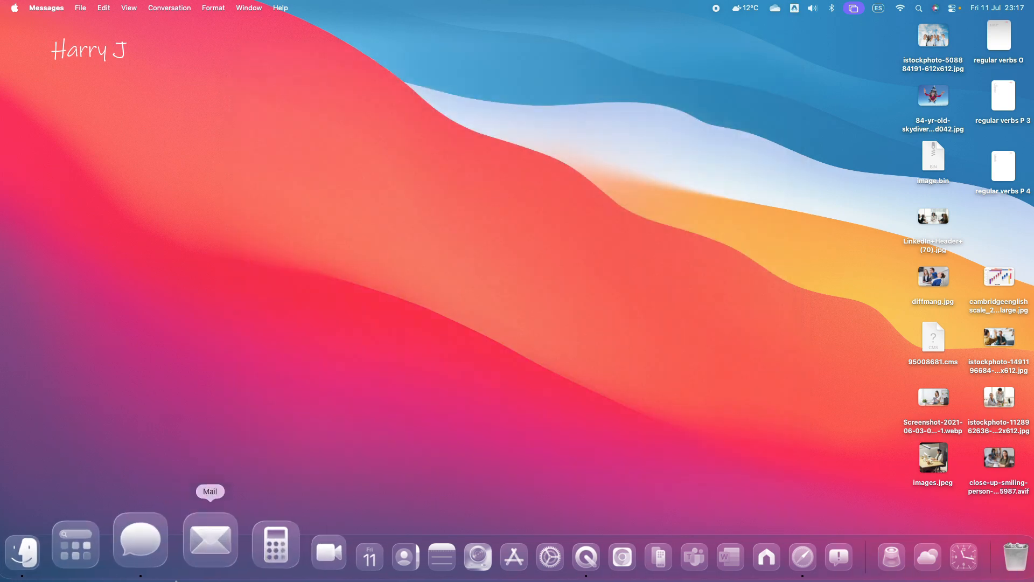
Step: Switch to Mail, view the Inbox and hide the window
left_click(194, 544)
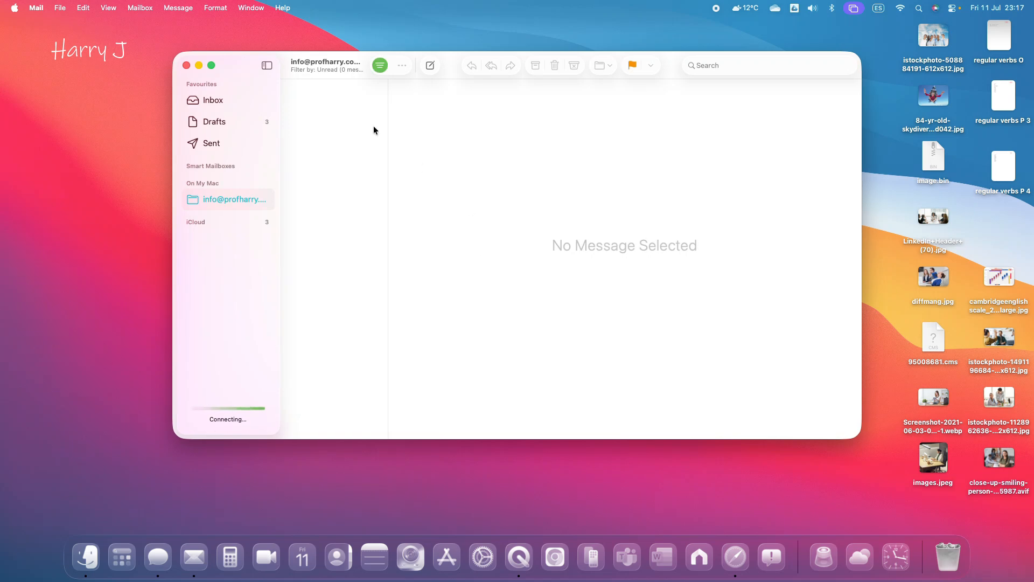
left_click(215, 101)
scroll(369, 225, "down", 2)
key("super+h")
Step: Open Calendar and Contacts for a brief look, and close both windows
left_click(303, 549)
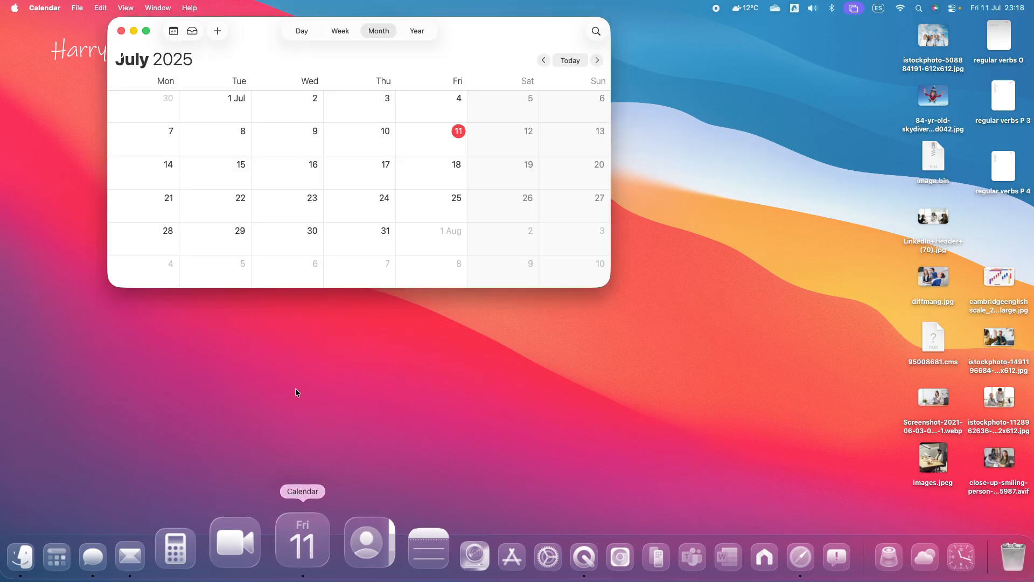
left_click(121, 31)
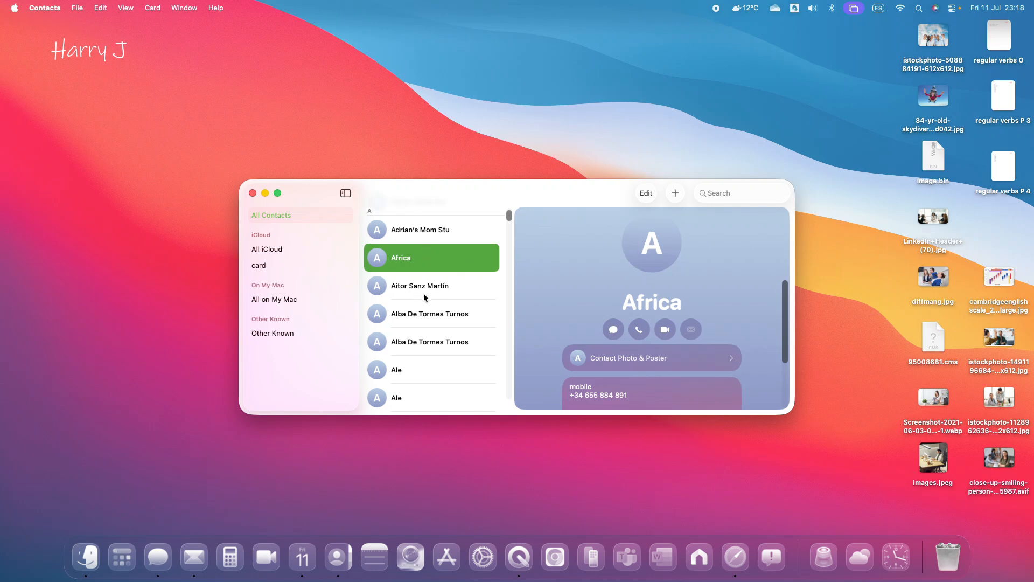
left_click(253, 194)
Step: Switch to Notes, view the first two April notes and close the window
left_click(383, 547)
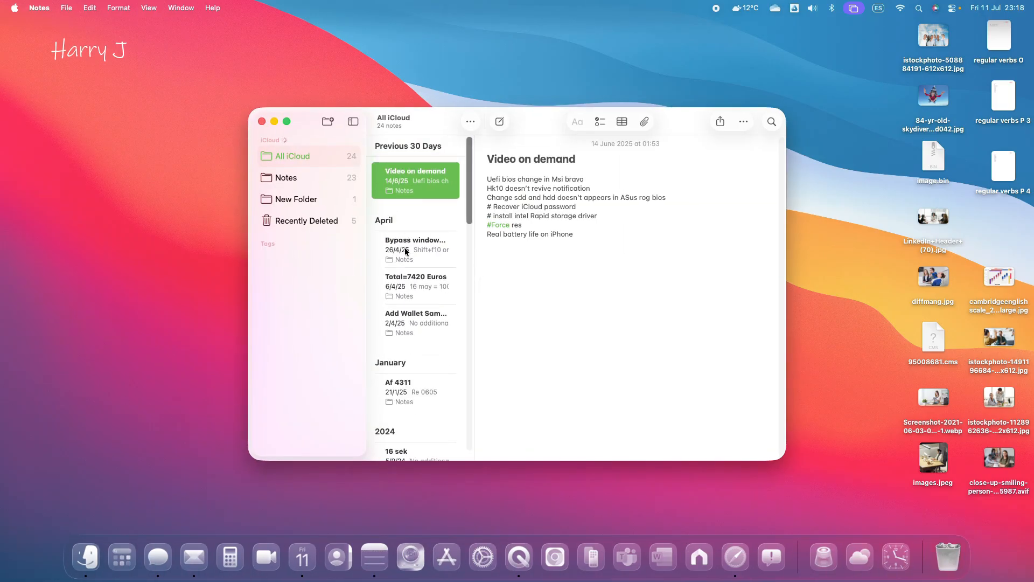
left_click(405, 251)
left_click(413, 282)
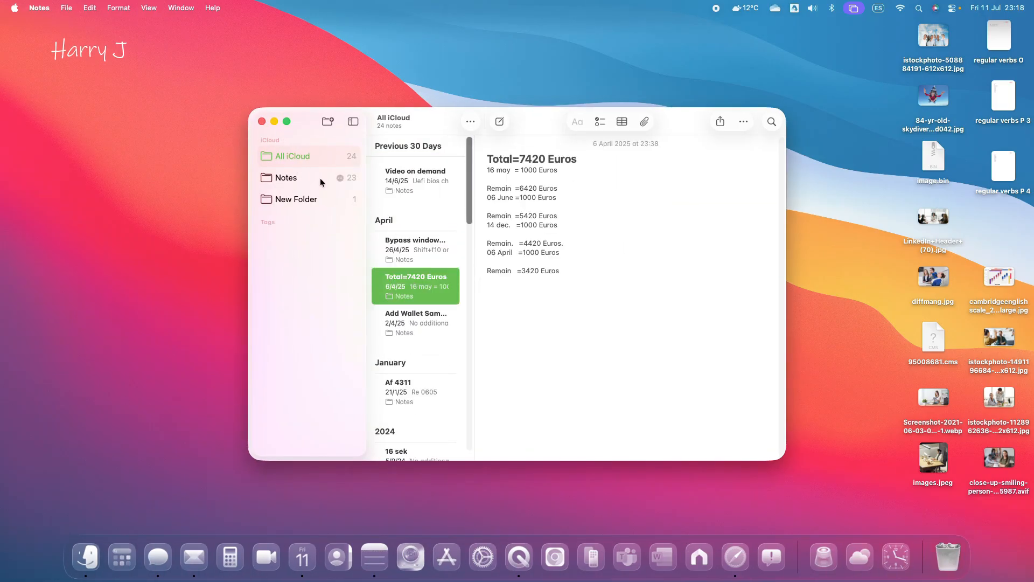
left_click(261, 121)
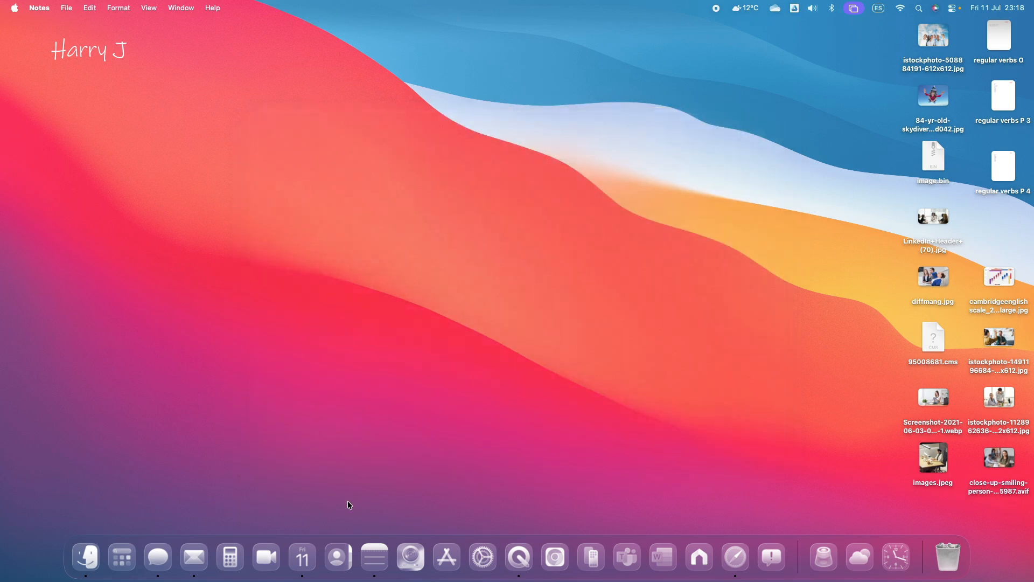
Step: Switch to the App Store and browse its Discover, Arcade, Create and Work sections
left_click(447, 542)
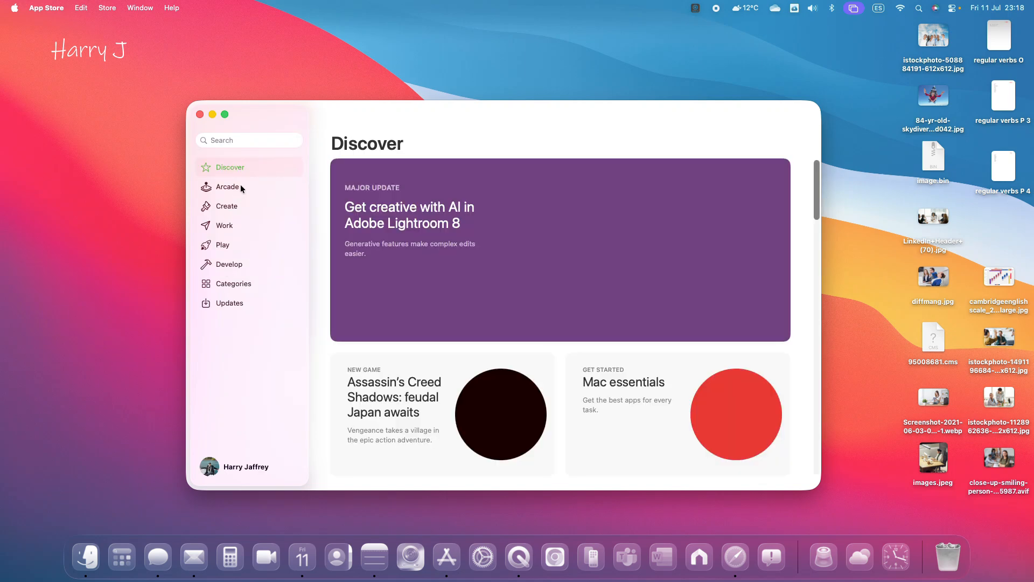
left_click(240, 186)
left_click(233, 205)
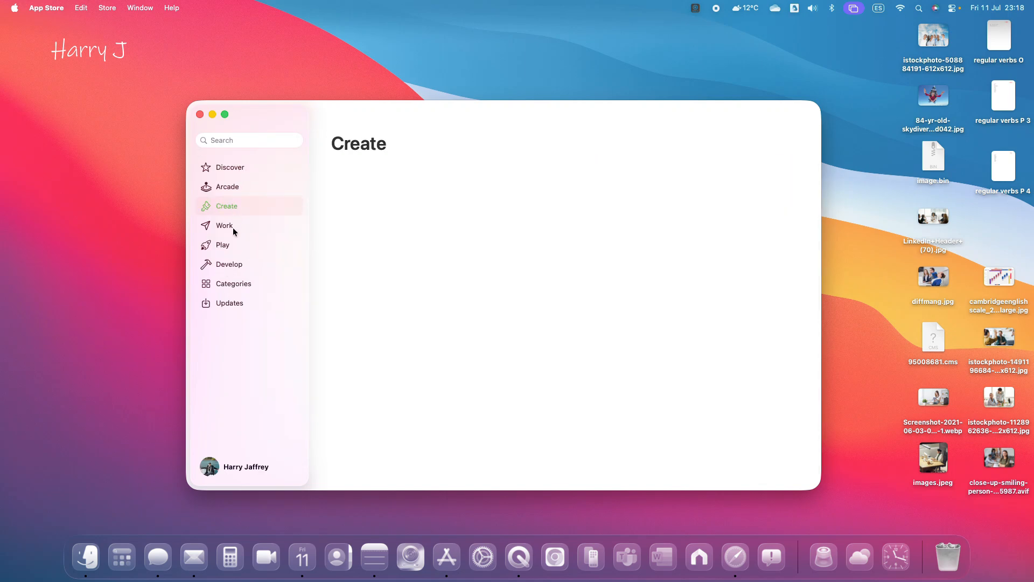
left_click(233, 228)
left_click(248, 162)
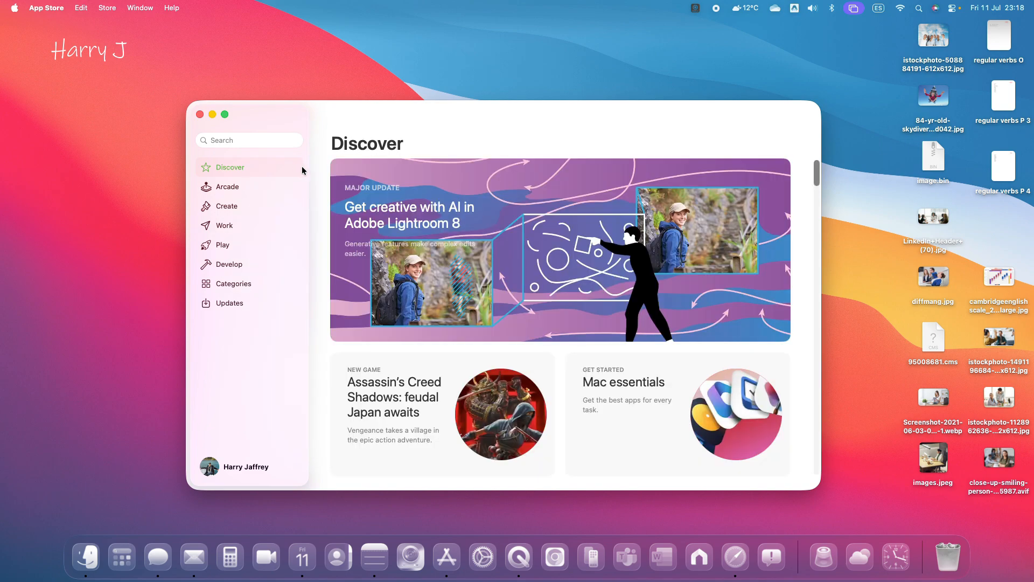
left_click(240, 190)
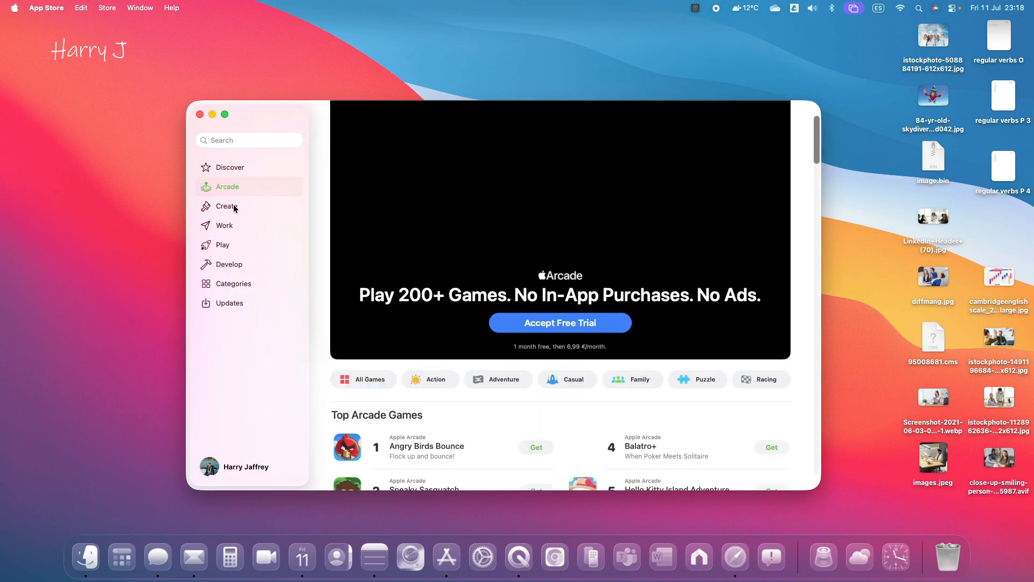
left_click(235, 208)
left_click(229, 227)
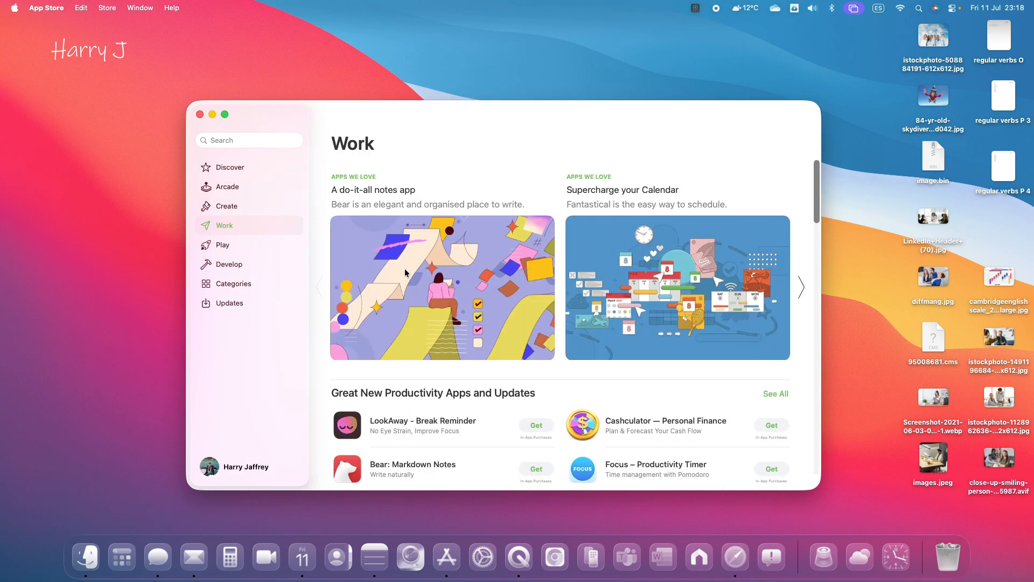
scroll(406, 270, "down", 1)
scroll(406, 270, "down", 1)
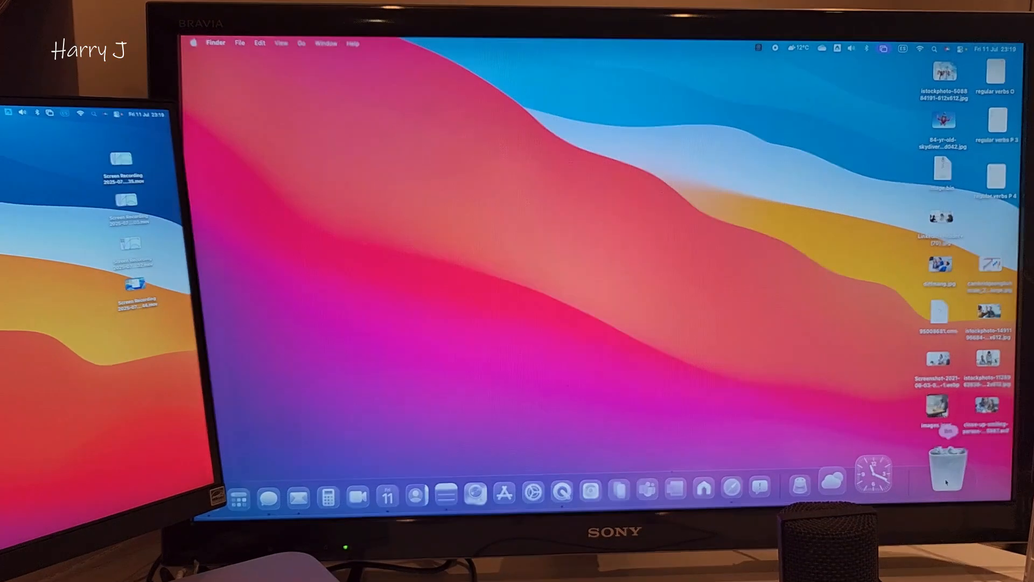
Step: Open the Bin and permanently erase all of its items
left_click(946, 477)
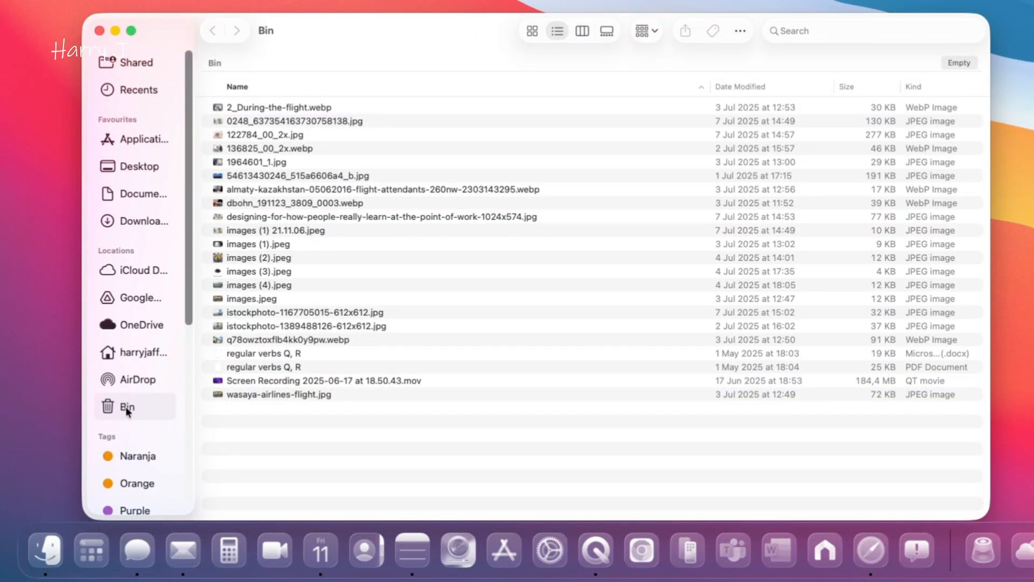
left_click(959, 63)
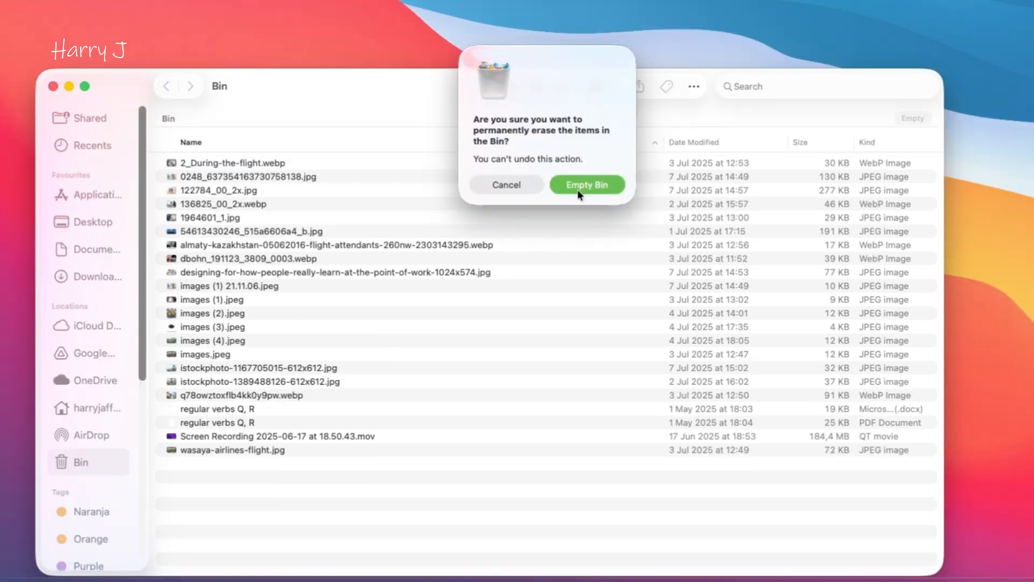
left_click(579, 188)
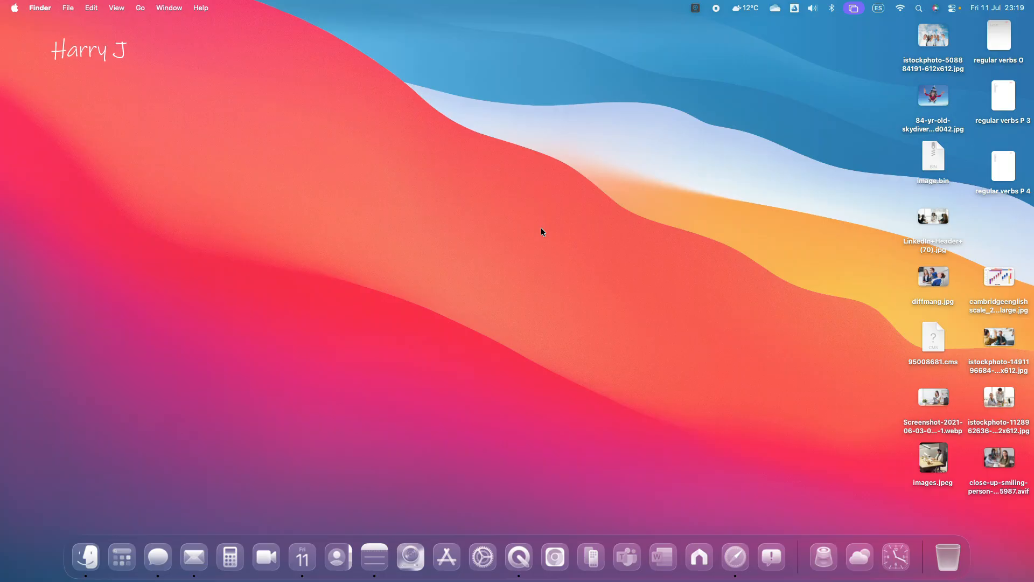